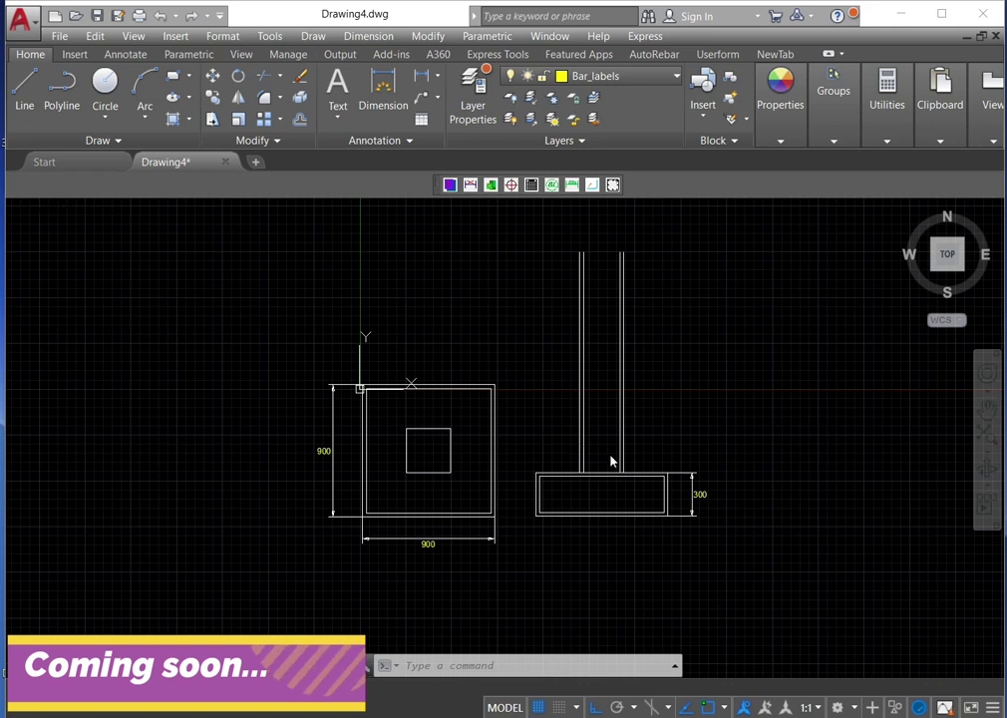
- Examine the 900 by 900 footing plan and the adjacent footing and column section
scroll(613, 461, up, 2)
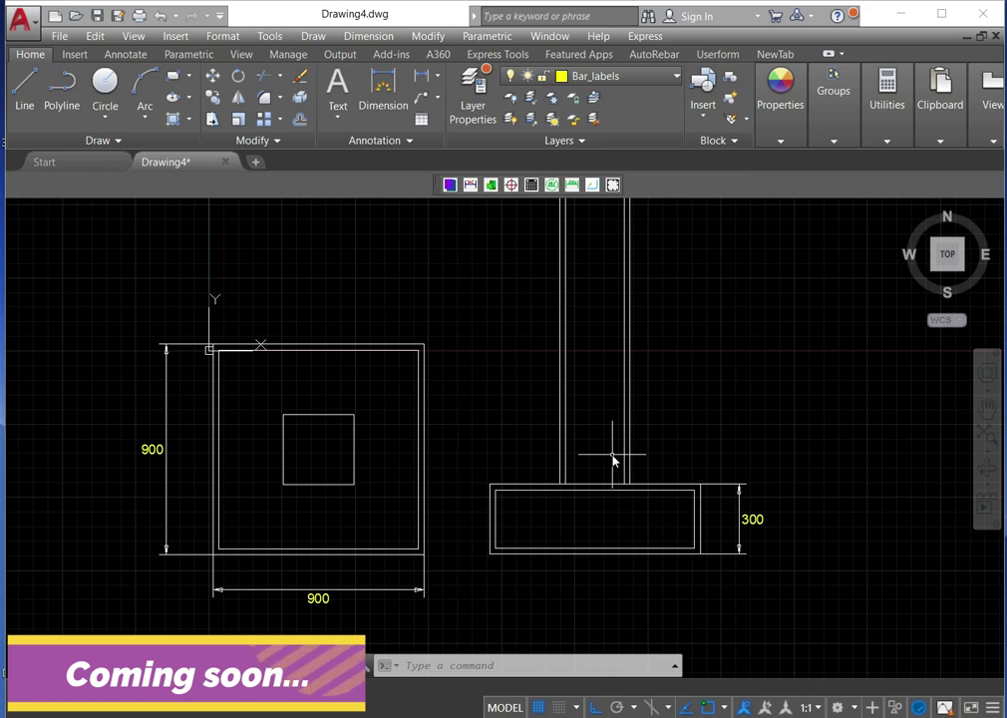
scroll(610, 457, down, 2)
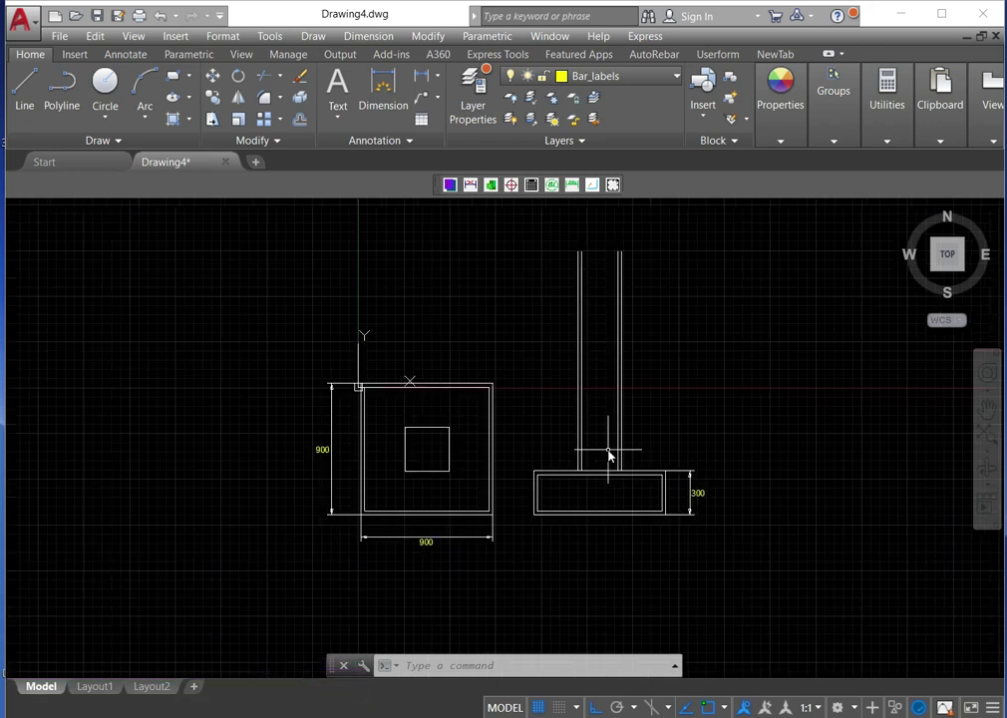
scroll(608, 448, up, 2)
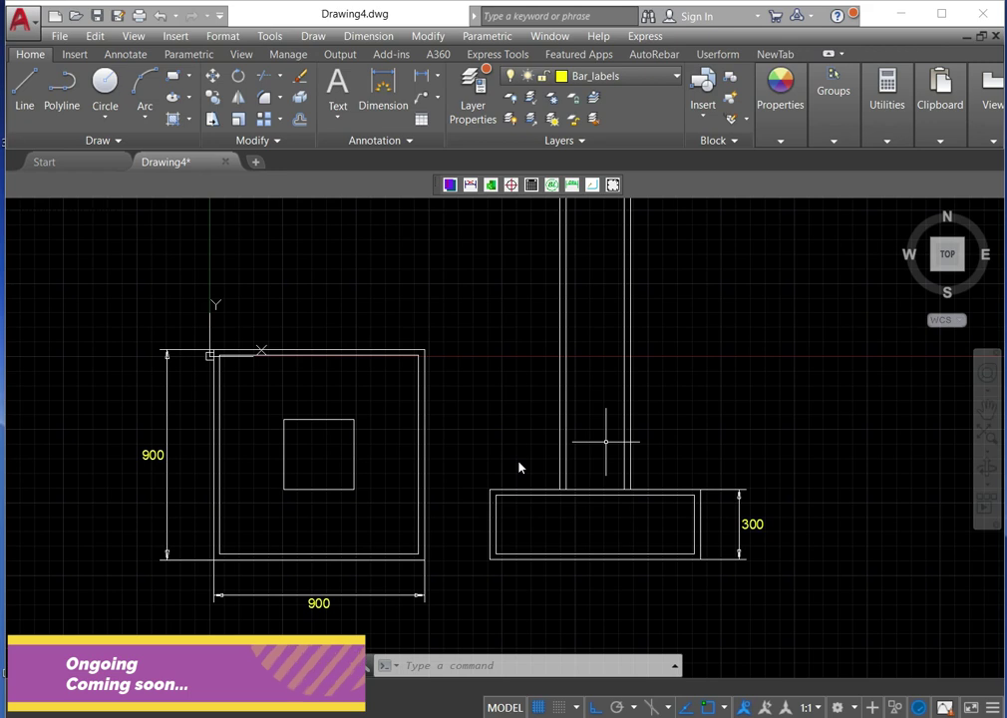
scroll(308, 403, up, 2)
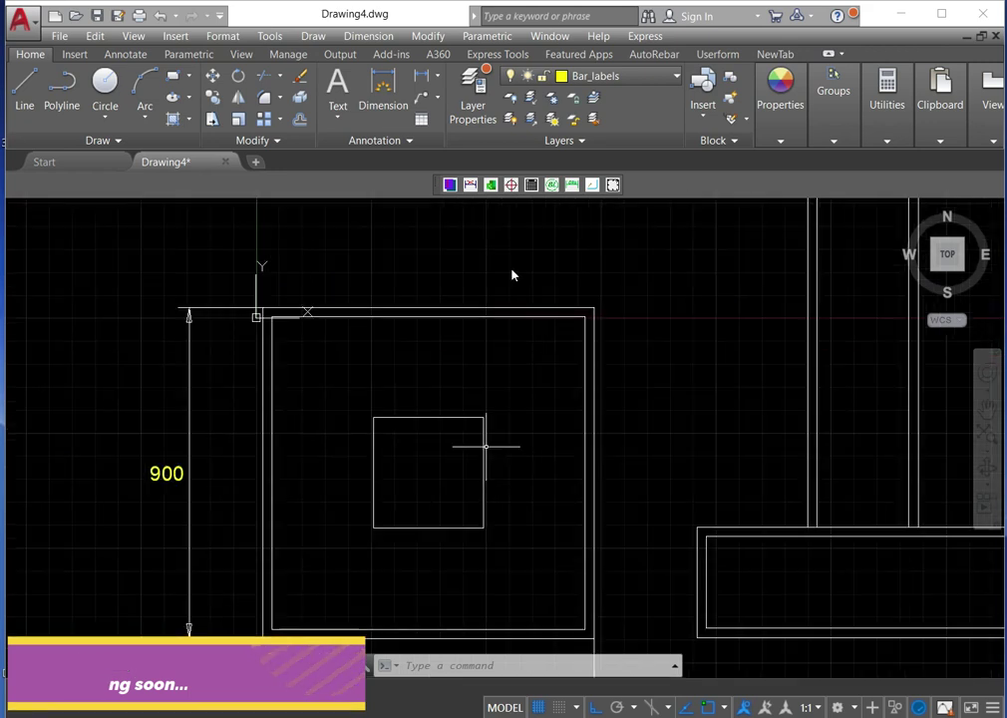
scroll(512, 275, down, 2)
scroll(642, 422, up, 2)
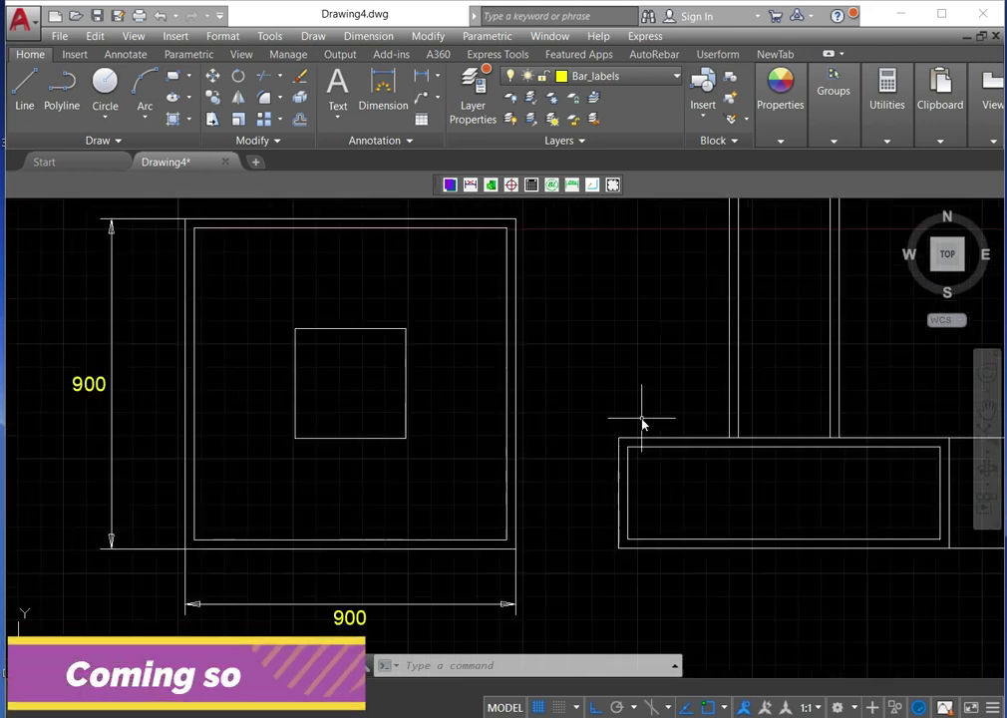
scroll(642, 423, down, 2)
scroll(475, 297, up, 2)
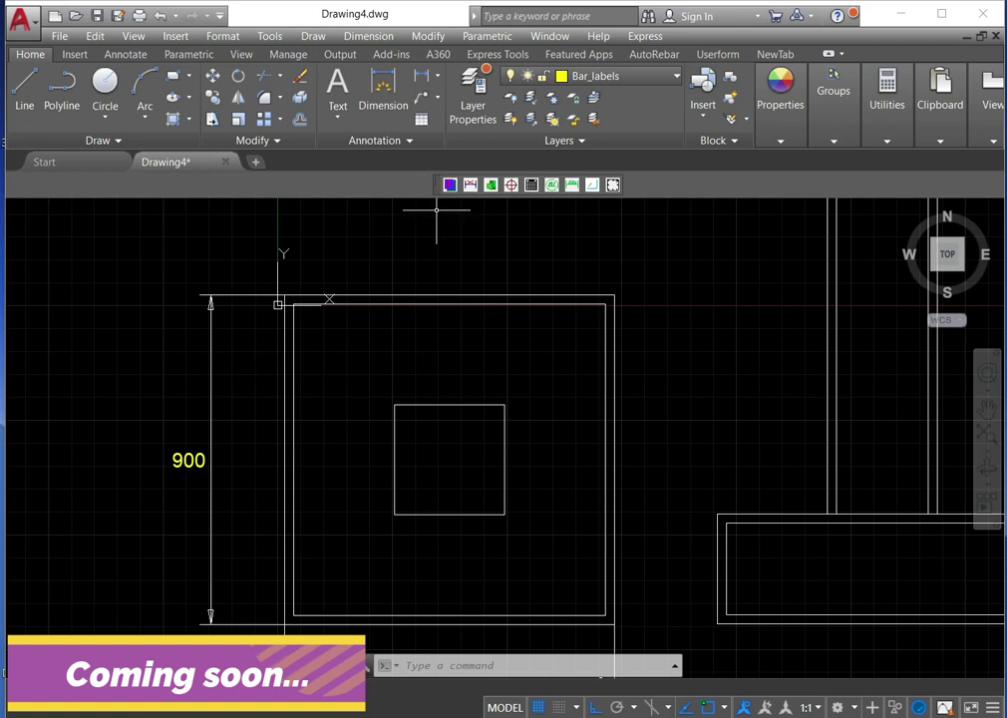
- Undock the rebar toolbar and float it just above the footing plan
drag(436, 181, 444, 233)
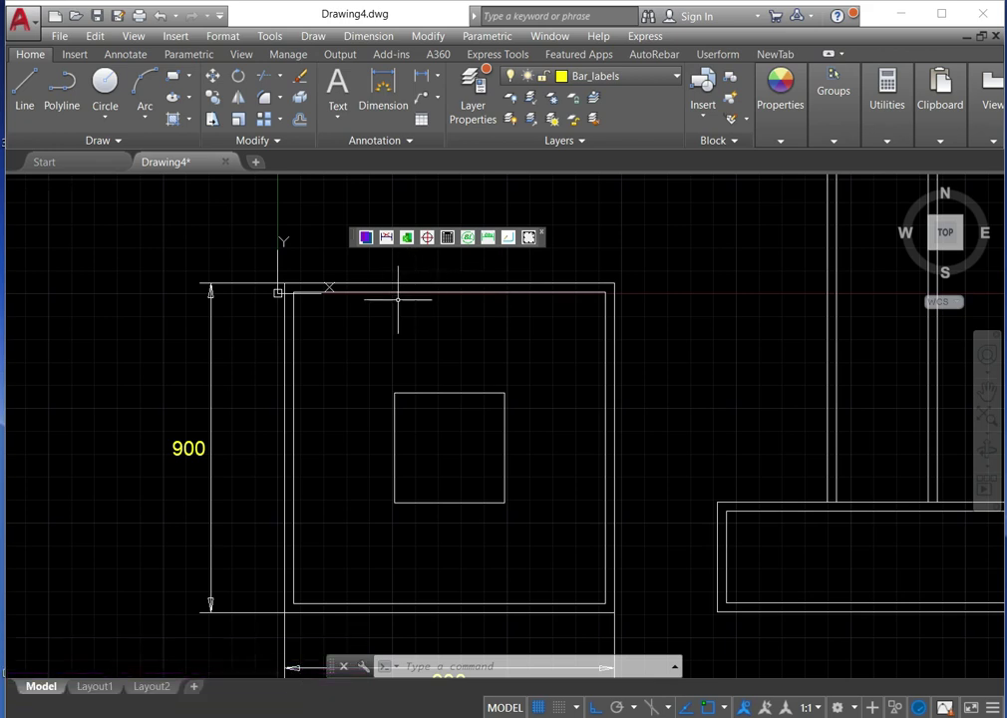
scroll(379, 315, down, 2)
scroll(454, 317, up, 2)
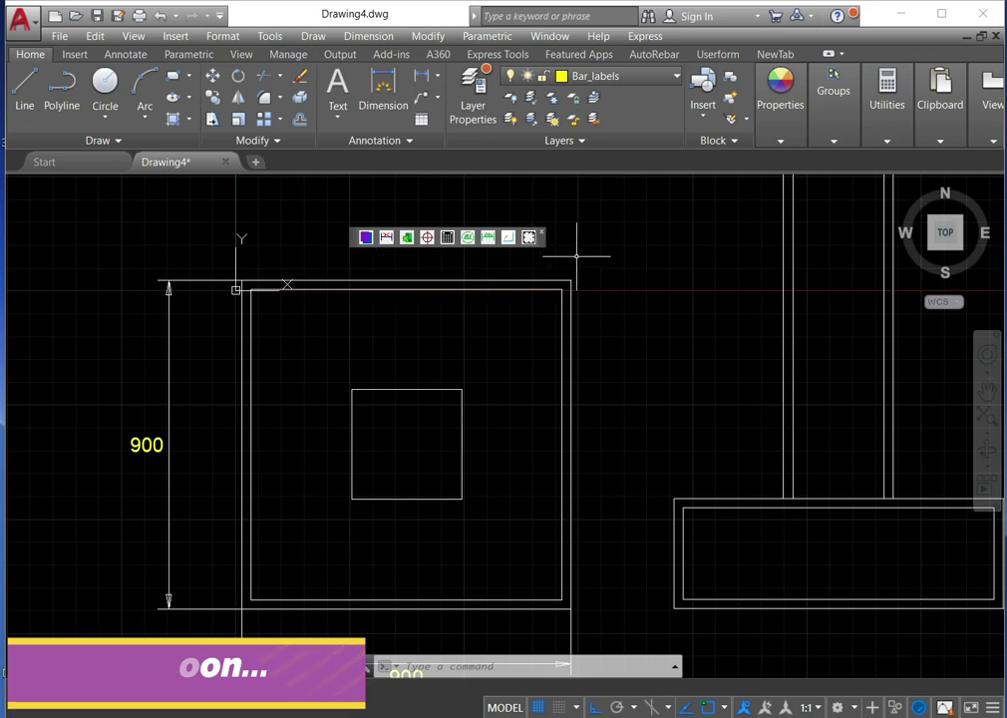
scroll(555, 268, down, 3)
scroll(569, 269, up, 3)
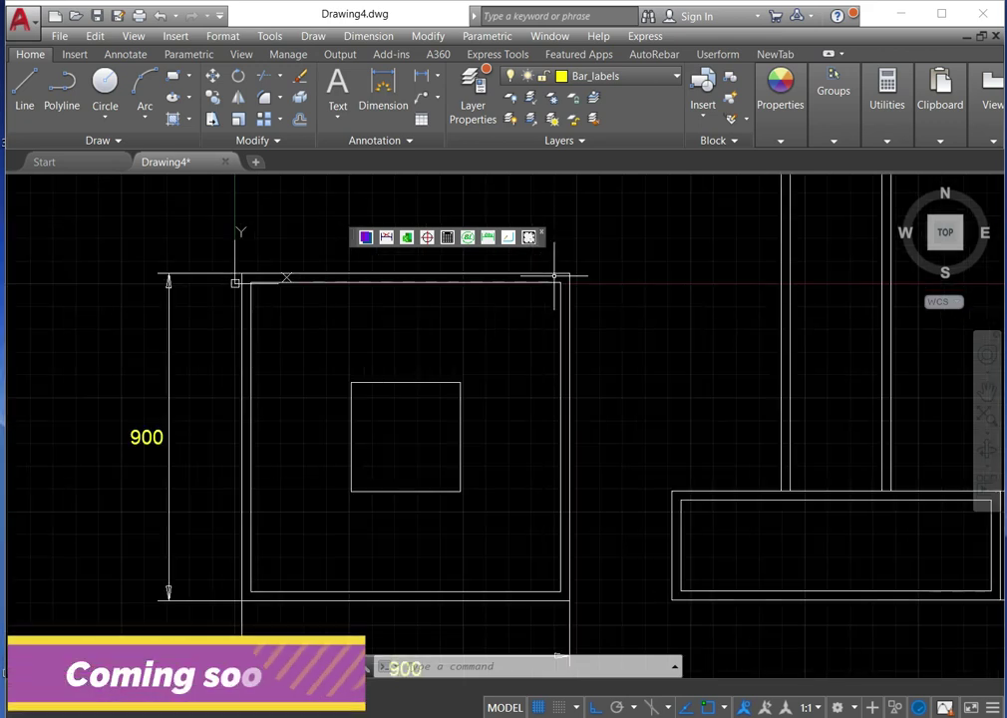
- Open the K-Rebar form, review its Beam, Slab and Column options, and return to the Footing options
click(529, 236)
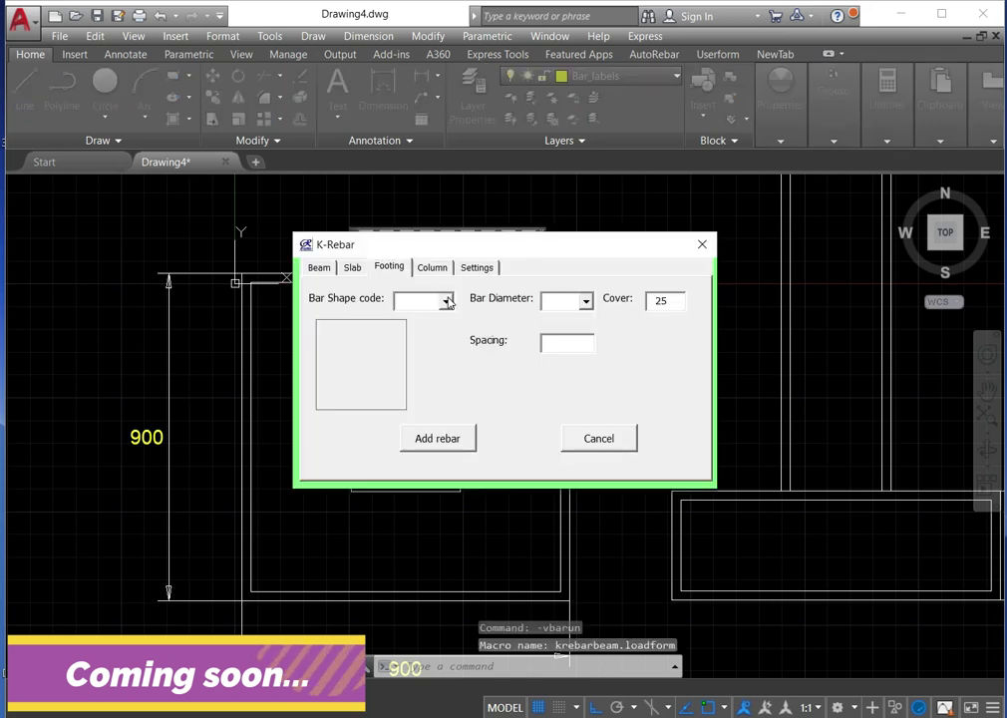
click(321, 268)
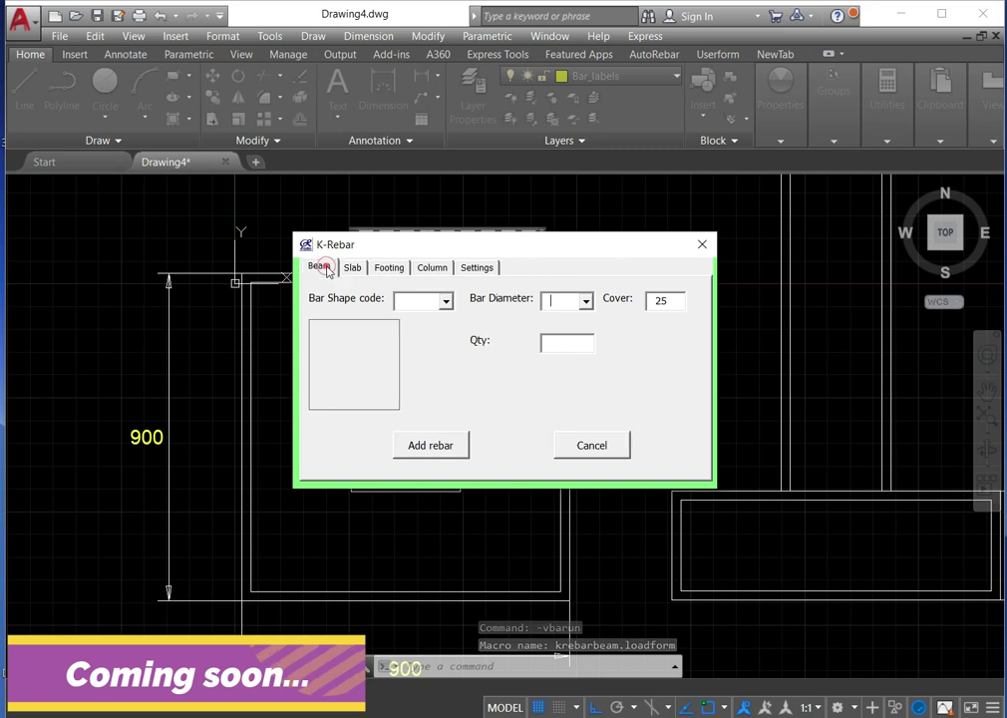
click(353, 268)
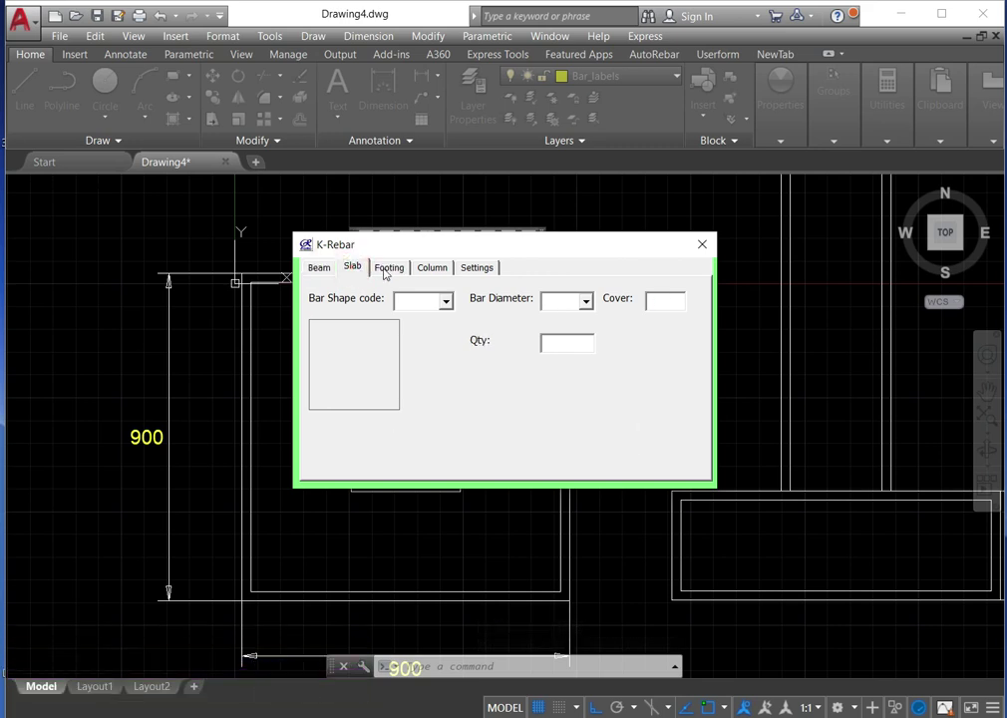
click(389, 267)
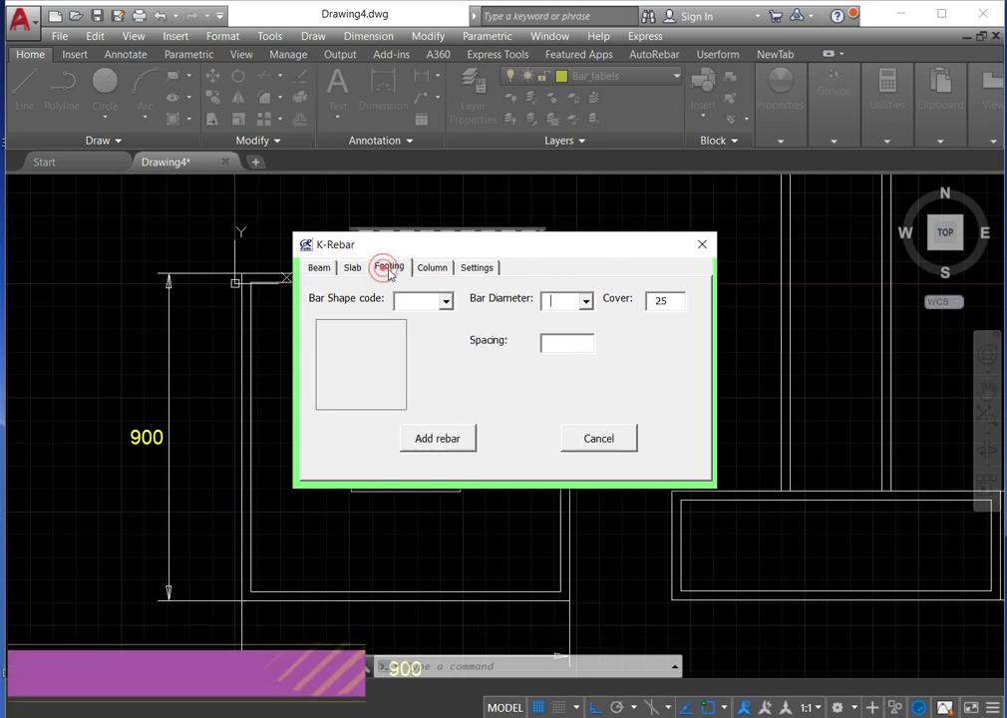
click(442, 271)
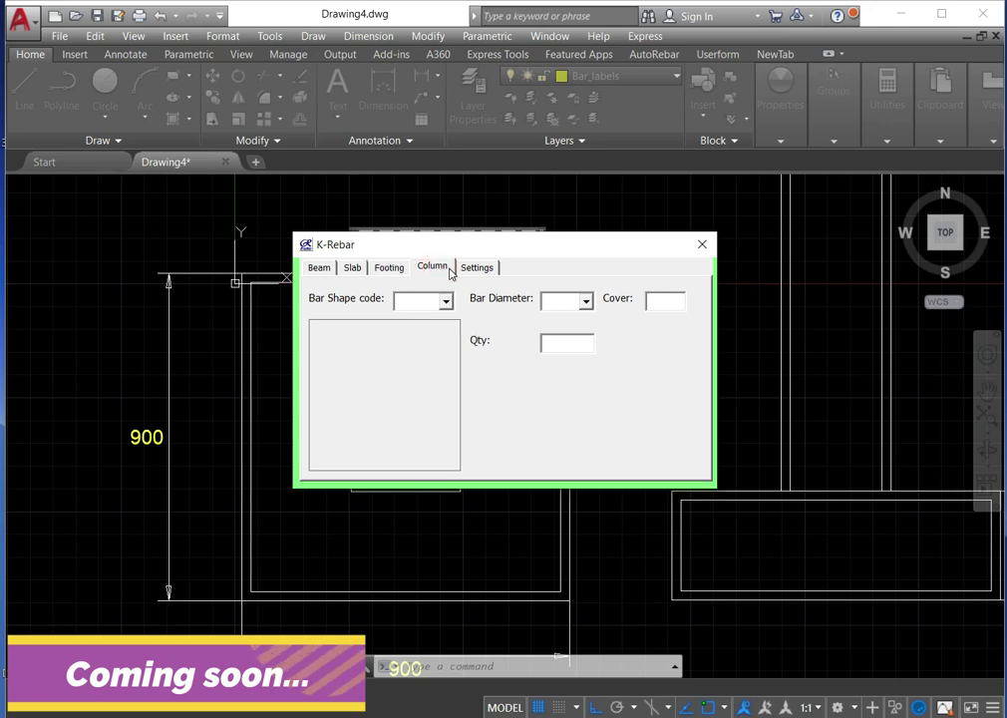
click(387, 269)
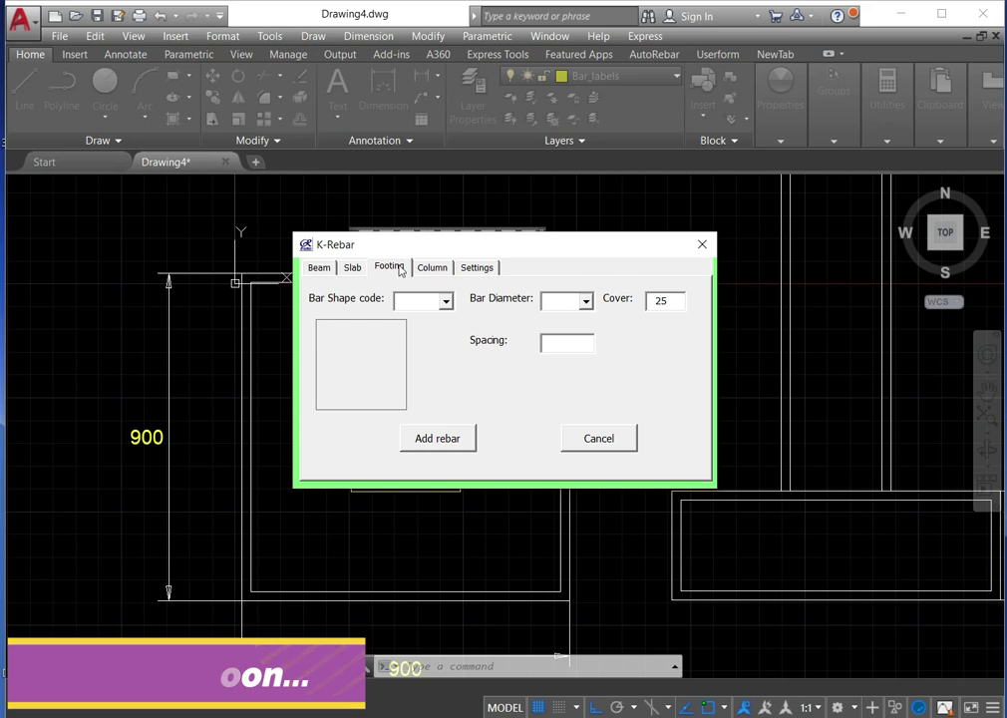
- Start adding a footing rebar with shape code 38, bar diameter 16 and spacing 150
click(446, 304)
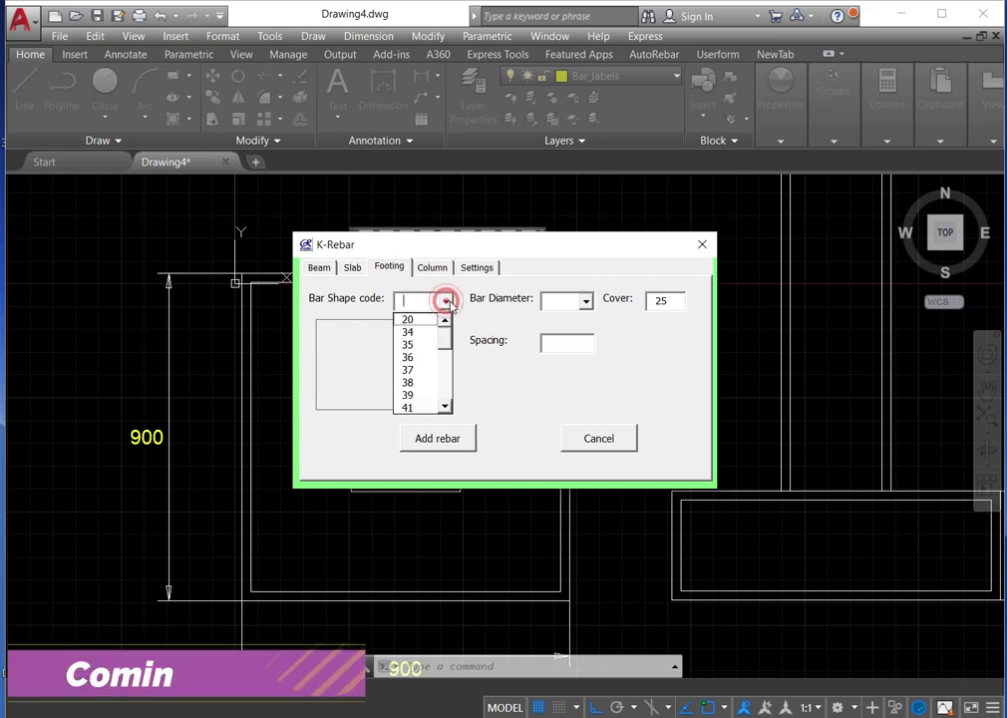
click(430, 384)
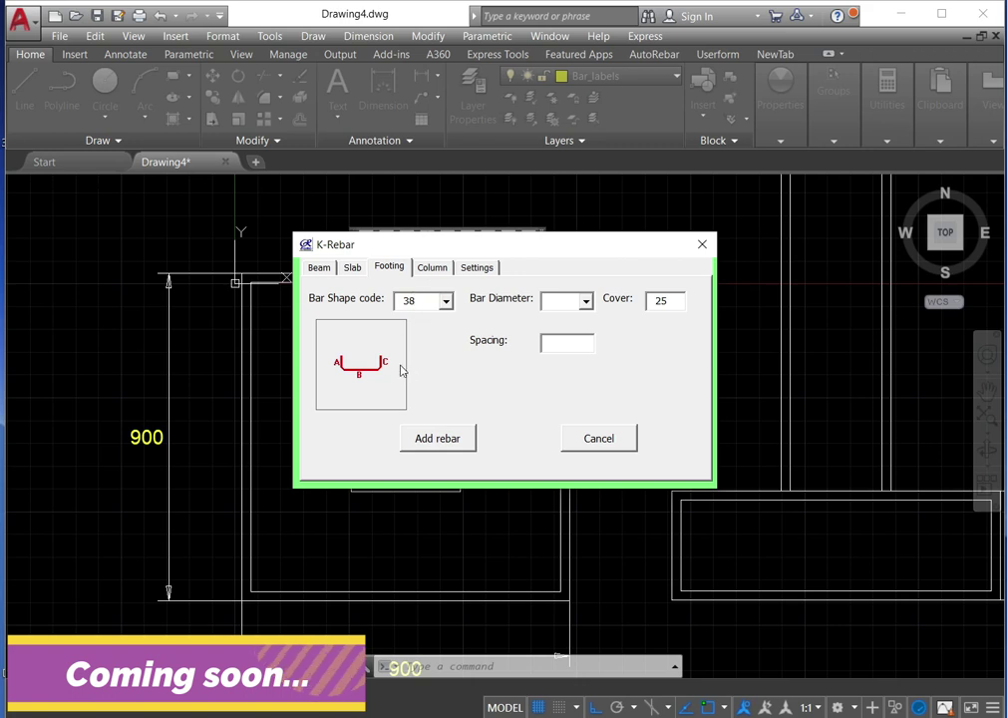
click(584, 302)
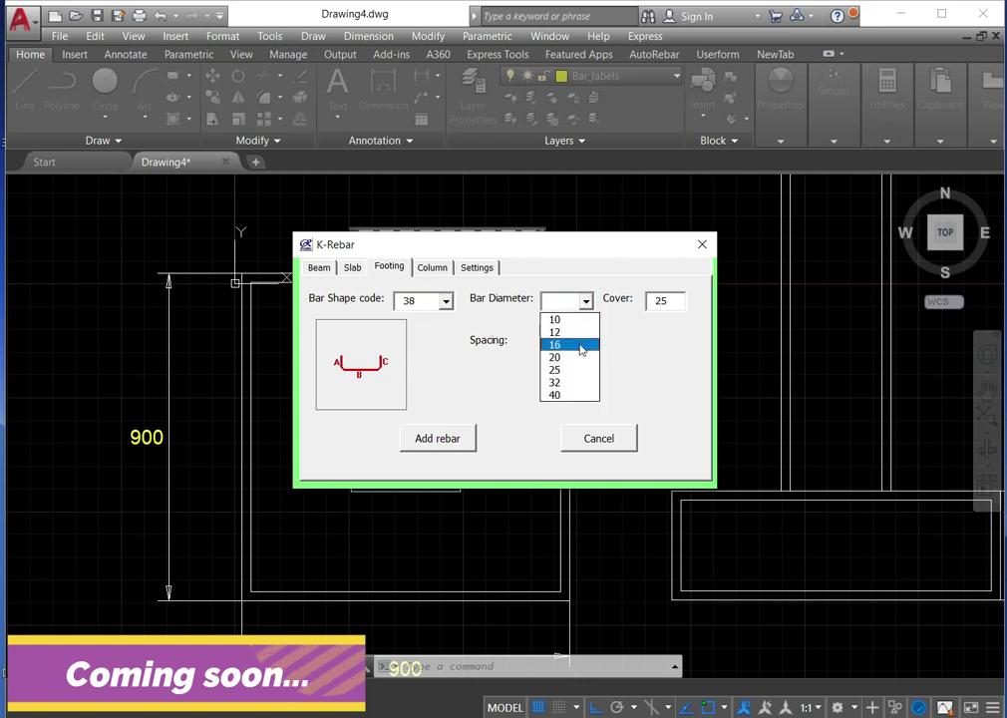
click(573, 346)
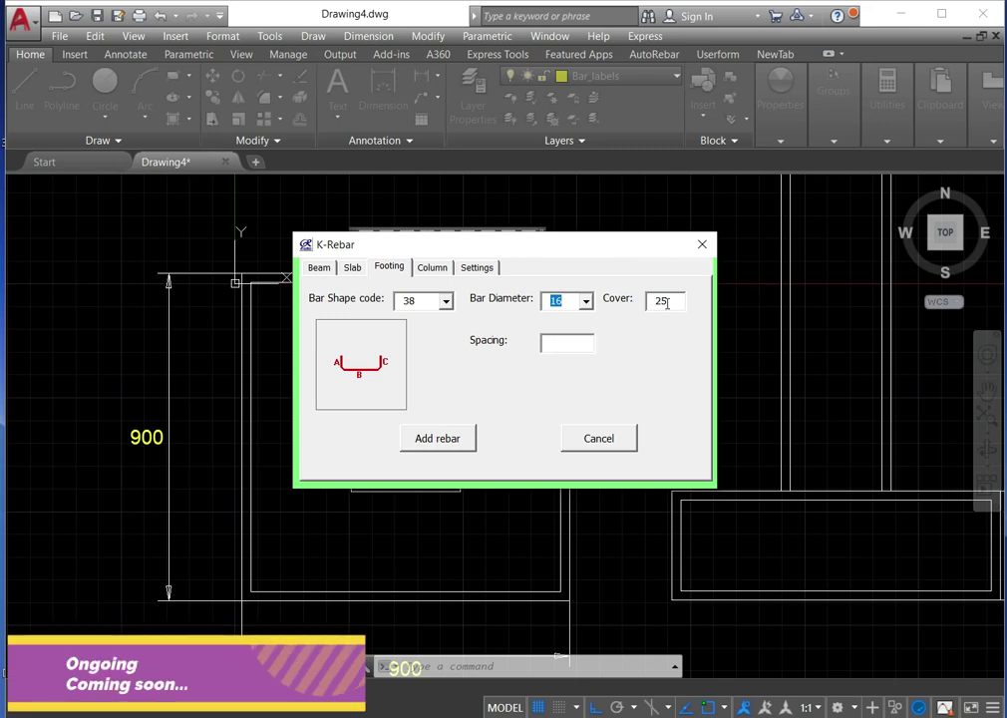
click(555, 343)
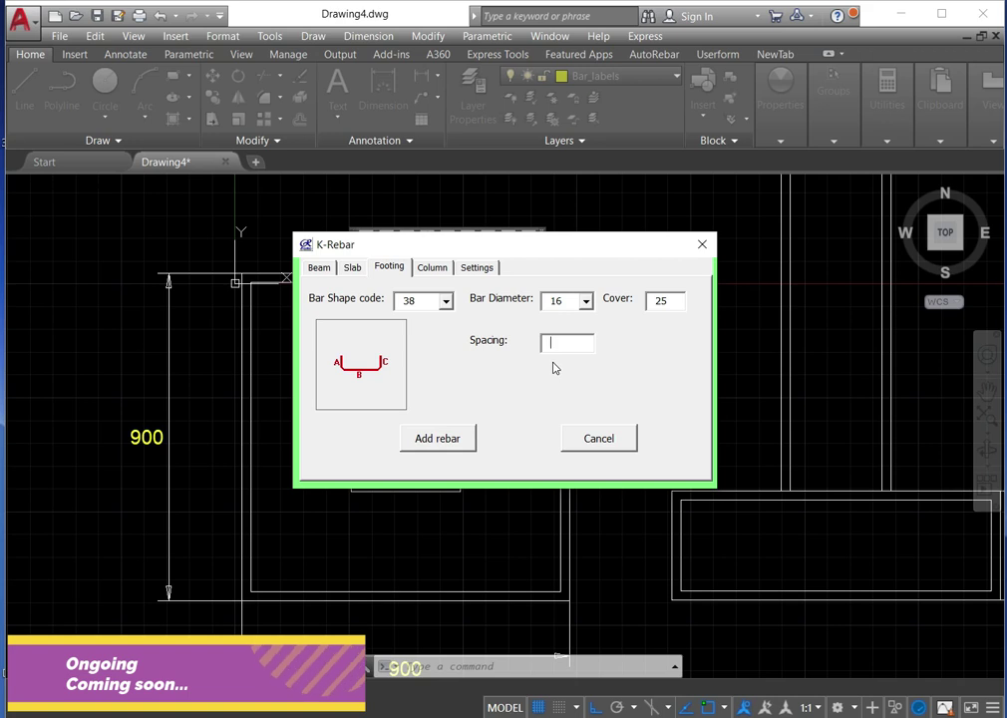
click(466, 445)
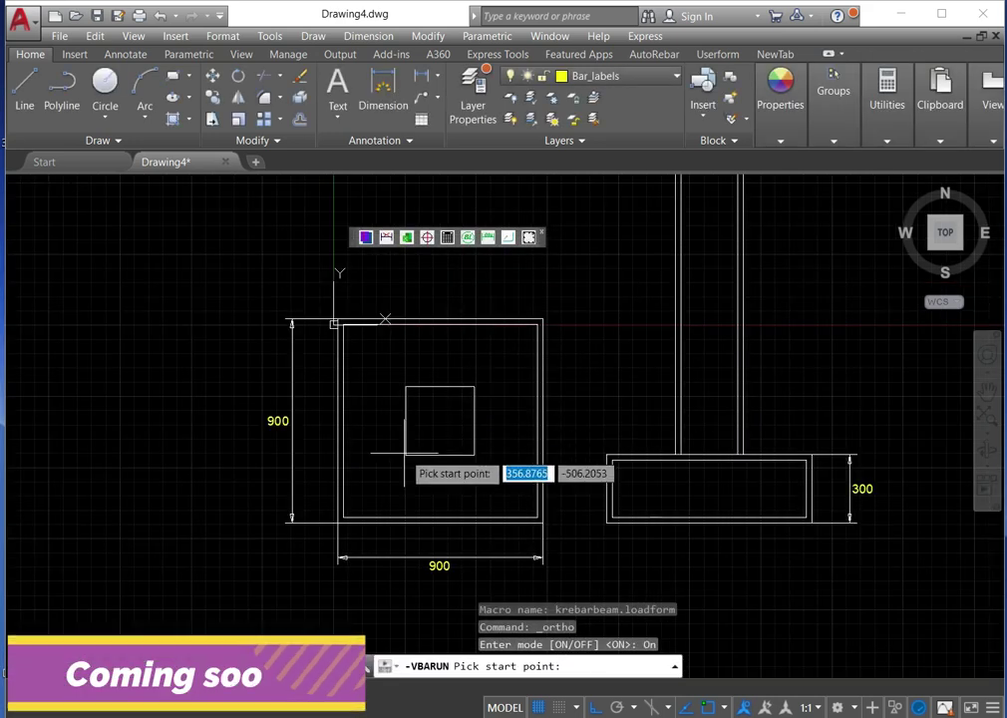
- Place the bar horizontally between the footing plan's inner left and right cover lines, near the lower edge
scroll(380, 508, up, 2)
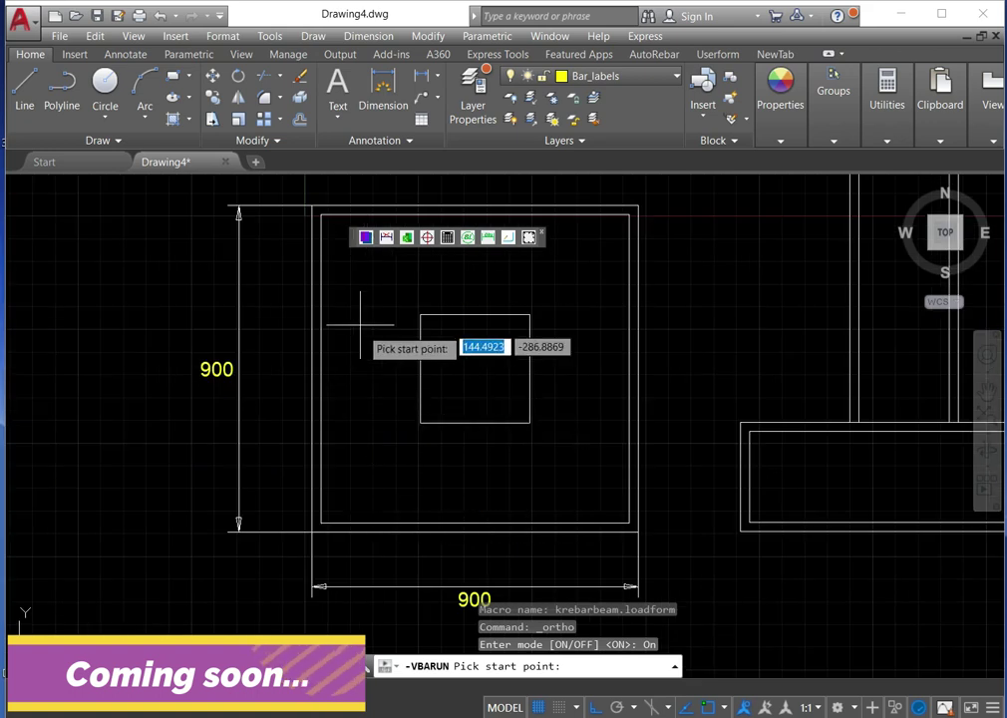
scroll(357, 317, down, 2)
scroll(383, 296, up, 2)
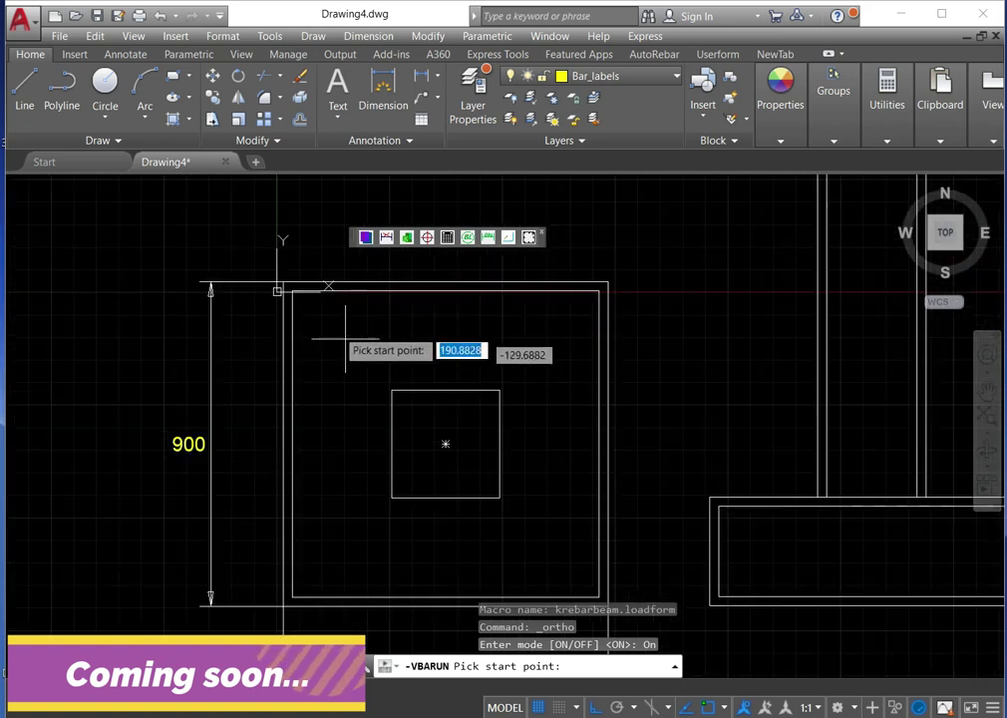
click(291, 564)
click(597, 569)
scroll(644, 488, down, 2)
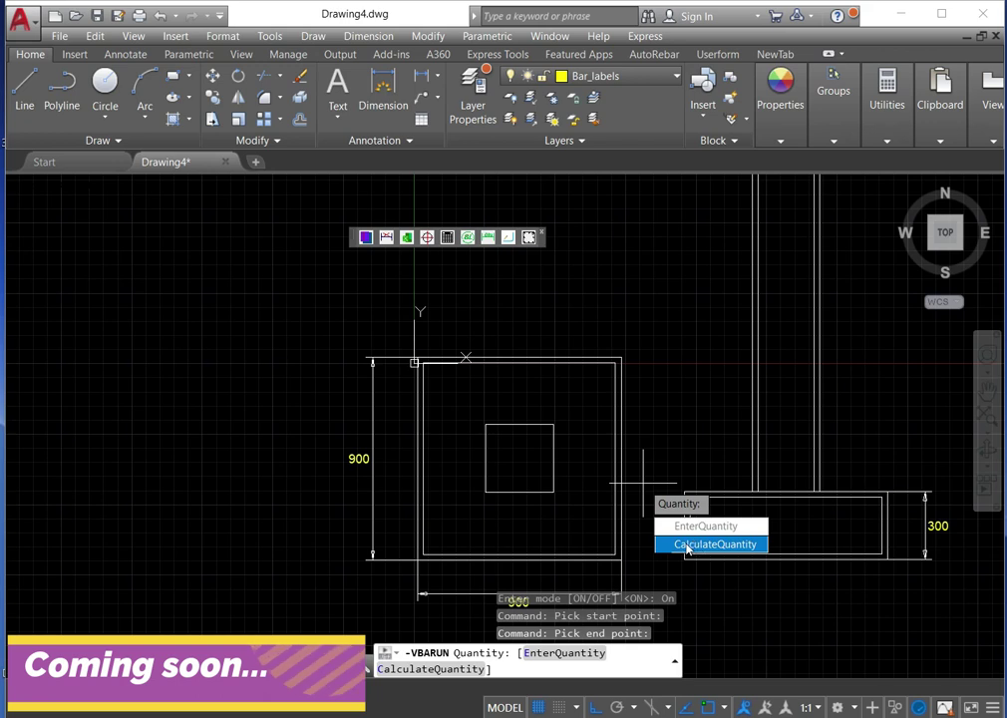
- Use CalculateQuantity with a vertical distribution range between the upper and lower cover lines, and orient the bar's bends Up
key(Return)
scroll(454, 508, up, 2)
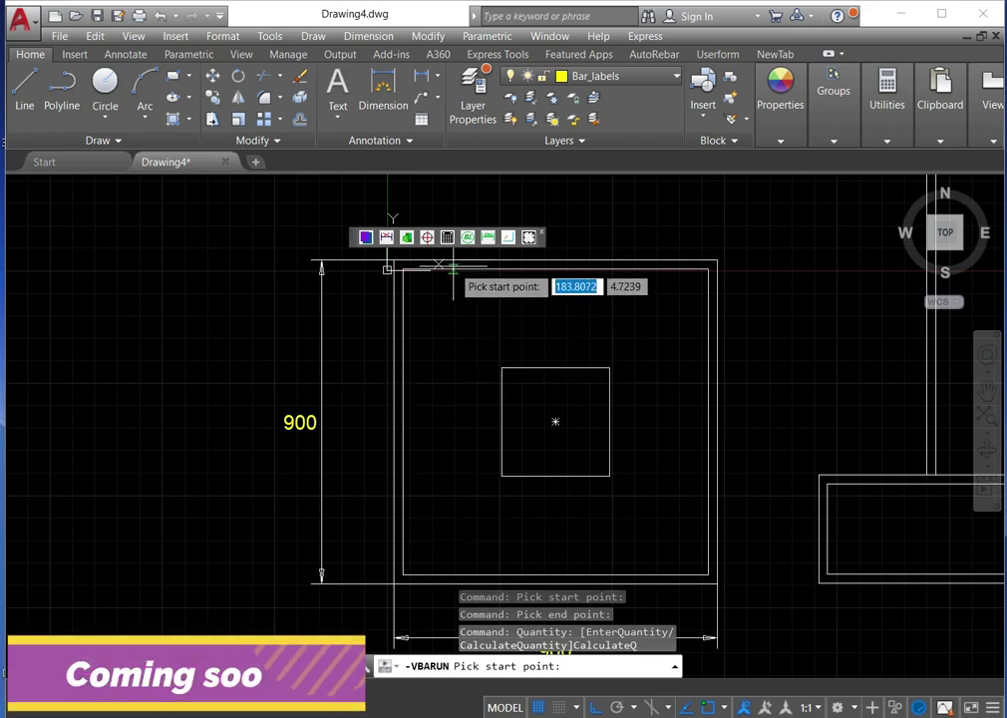
scroll(452, 268, up, 4)
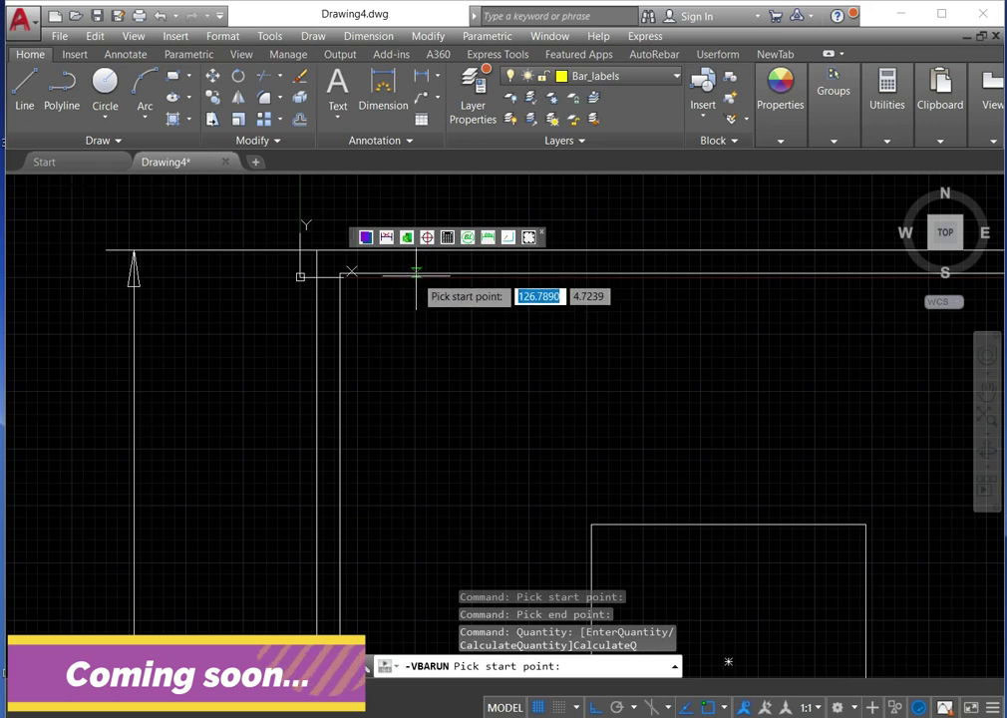
click(416, 272)
scroll(427, 295, down, 3)
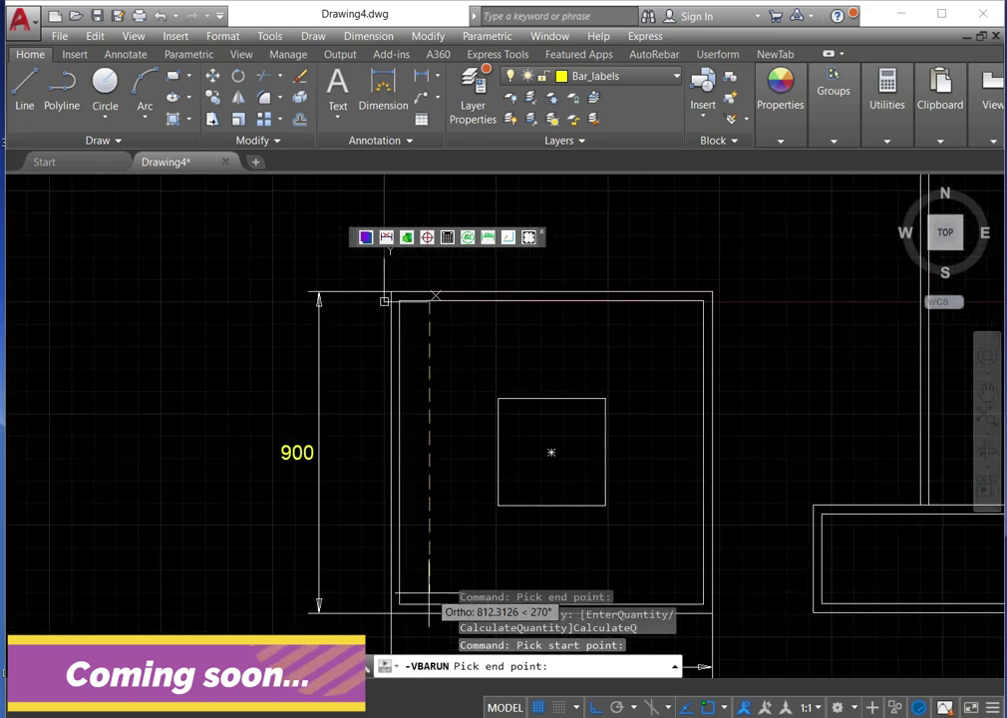
click(429, 603)
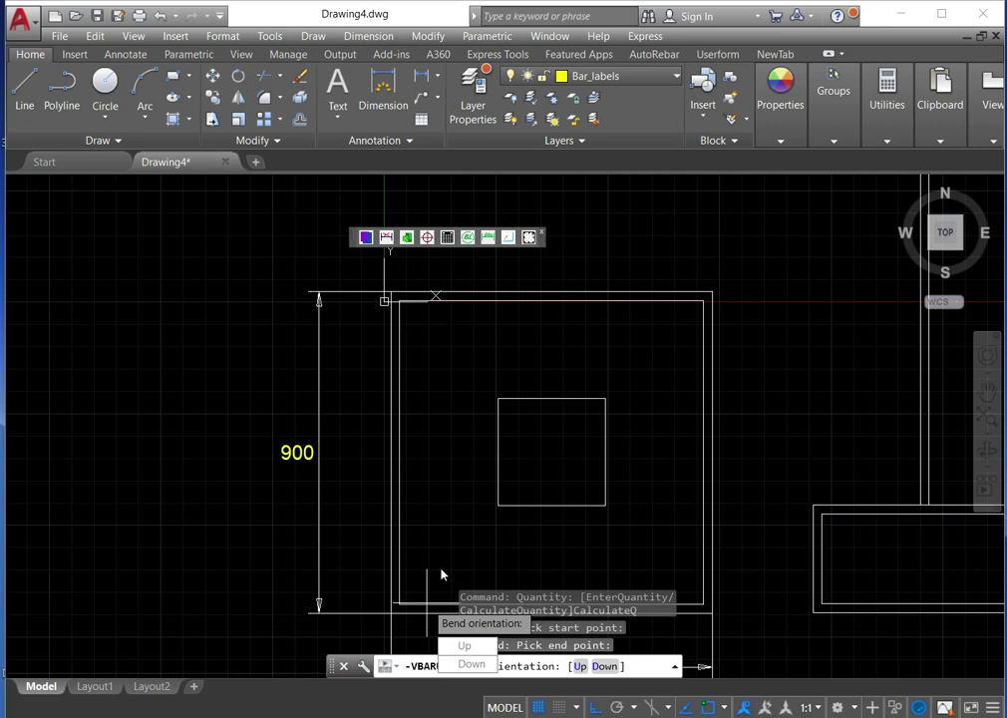
click(471, 649)
key(F8)
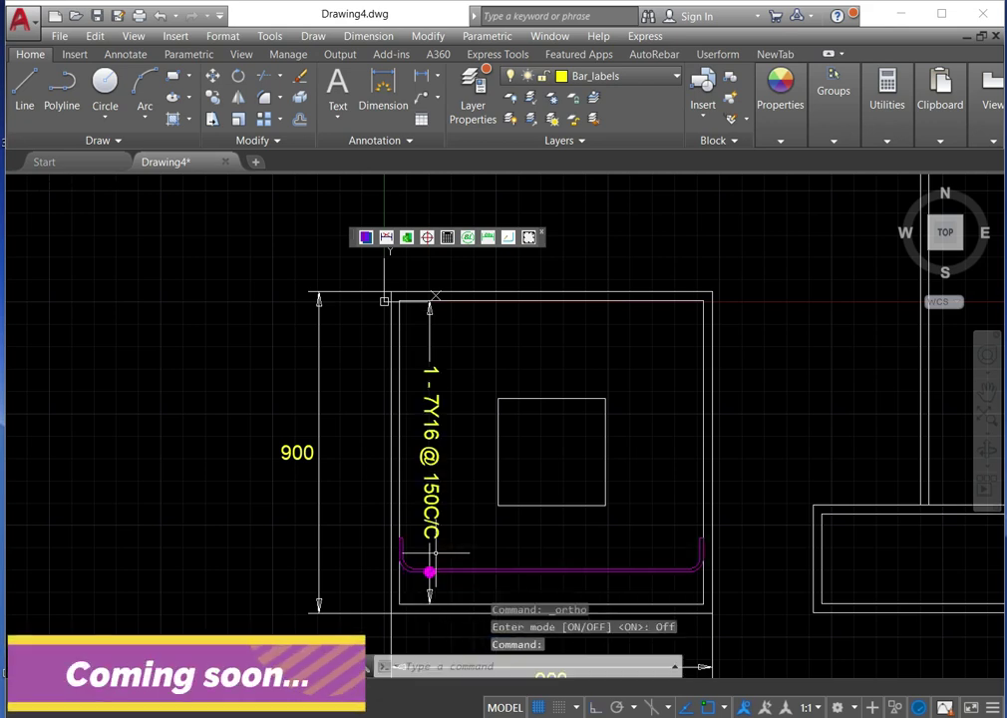
- Start adding a second footing rebar with shape code 38, bar diameter 16 and spacing 200
scroll(462, 442, down, 2)
scroll(469, 539, up, 2)
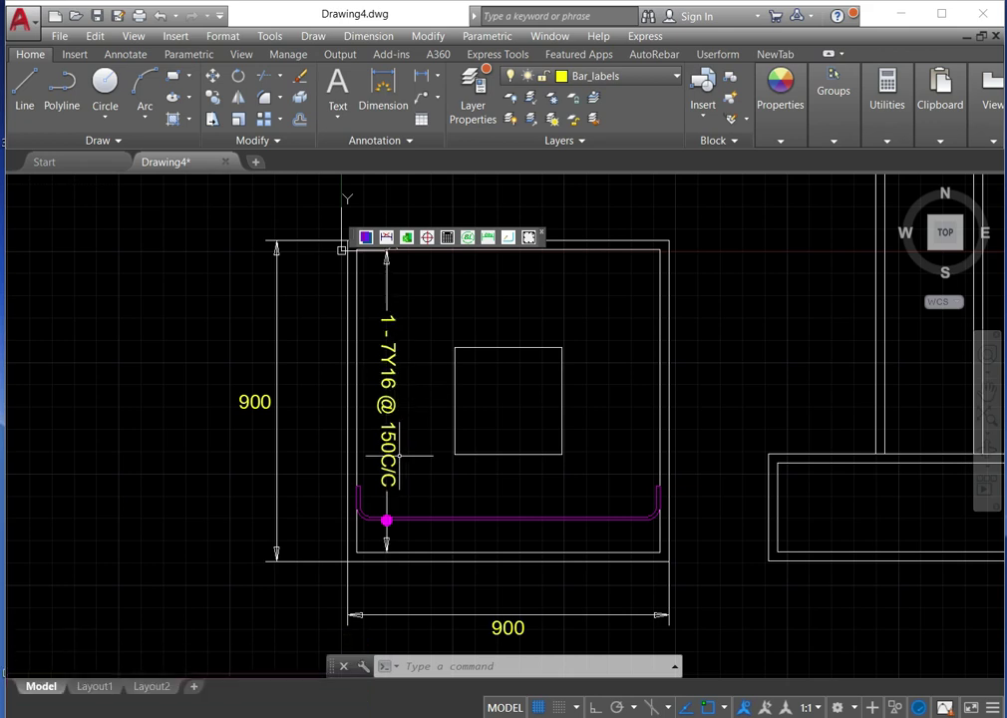
scroll(394, 447, down, 2)
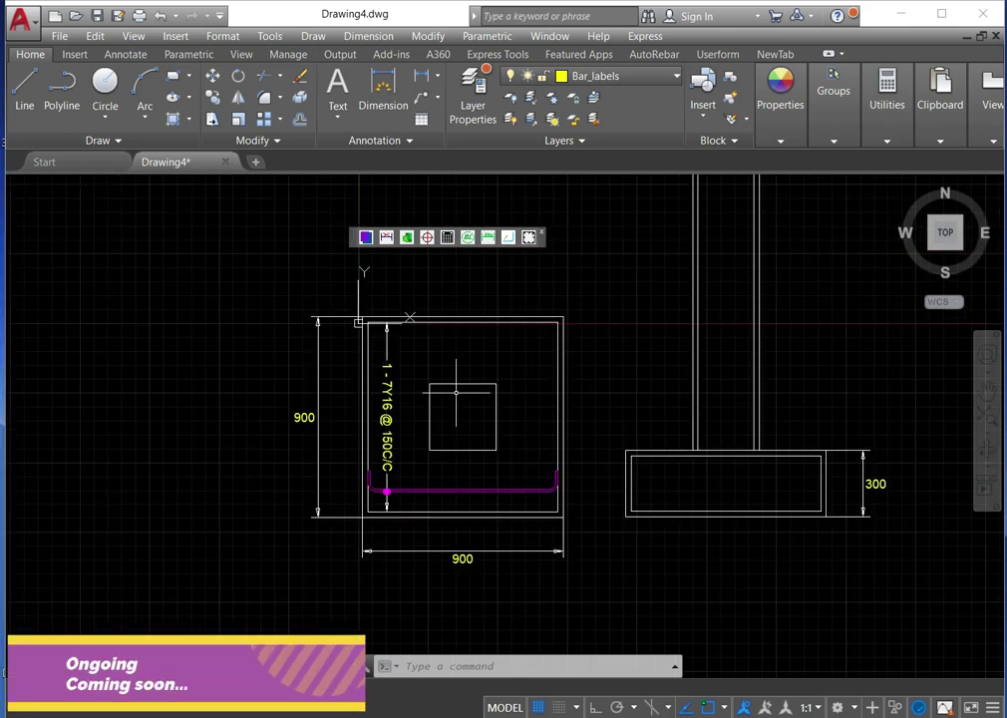
click(529, 237)
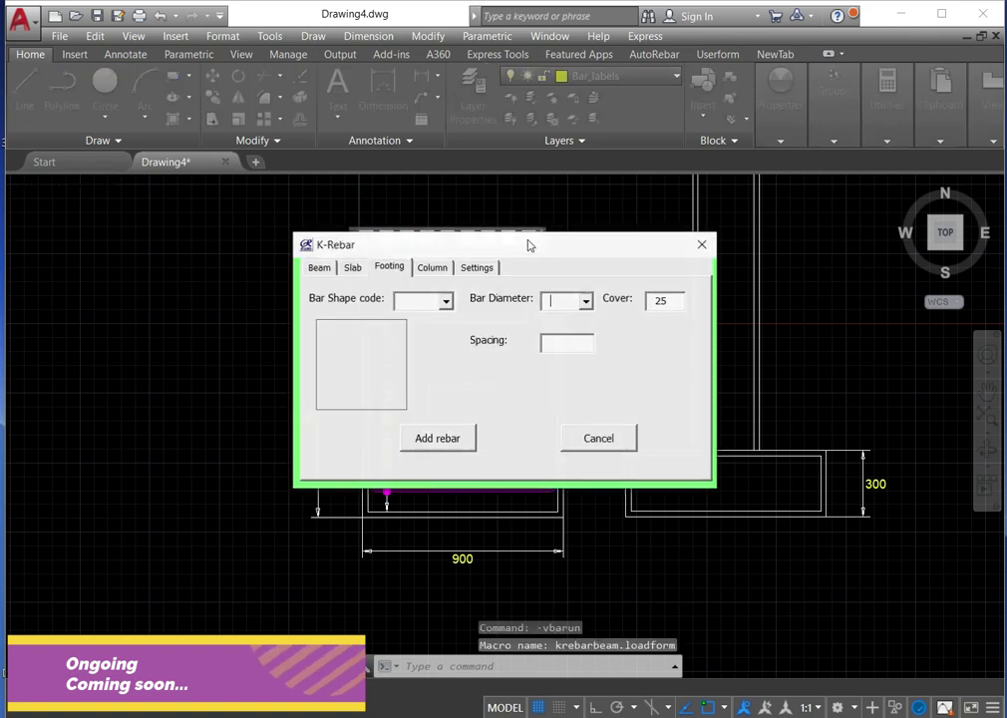
click(446, 301)
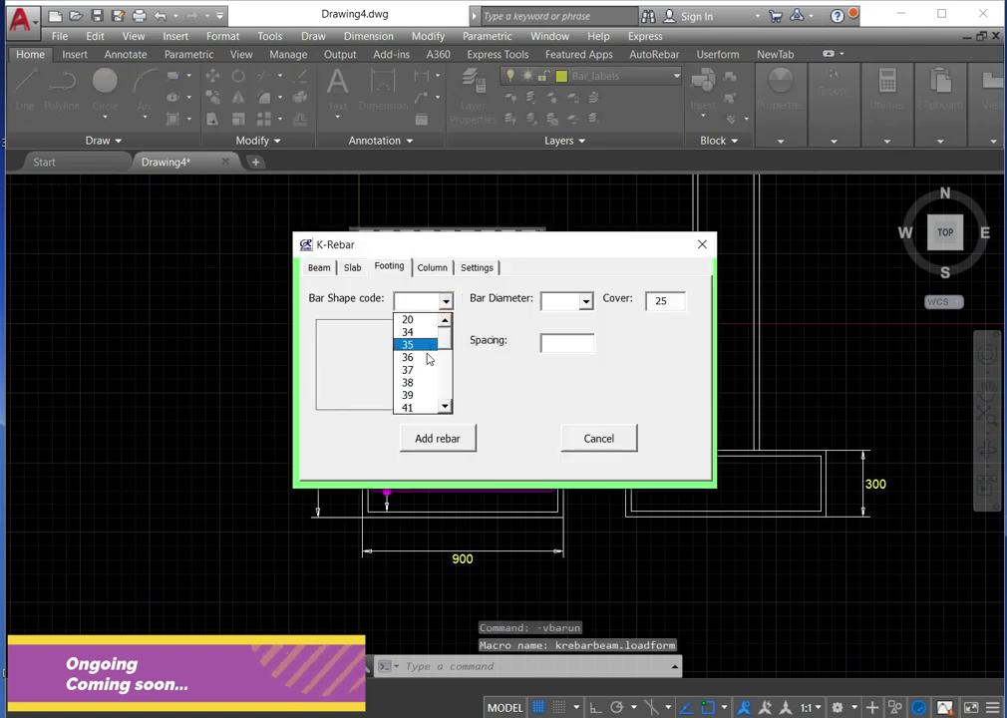
click(423, 383)
click(587, 302)
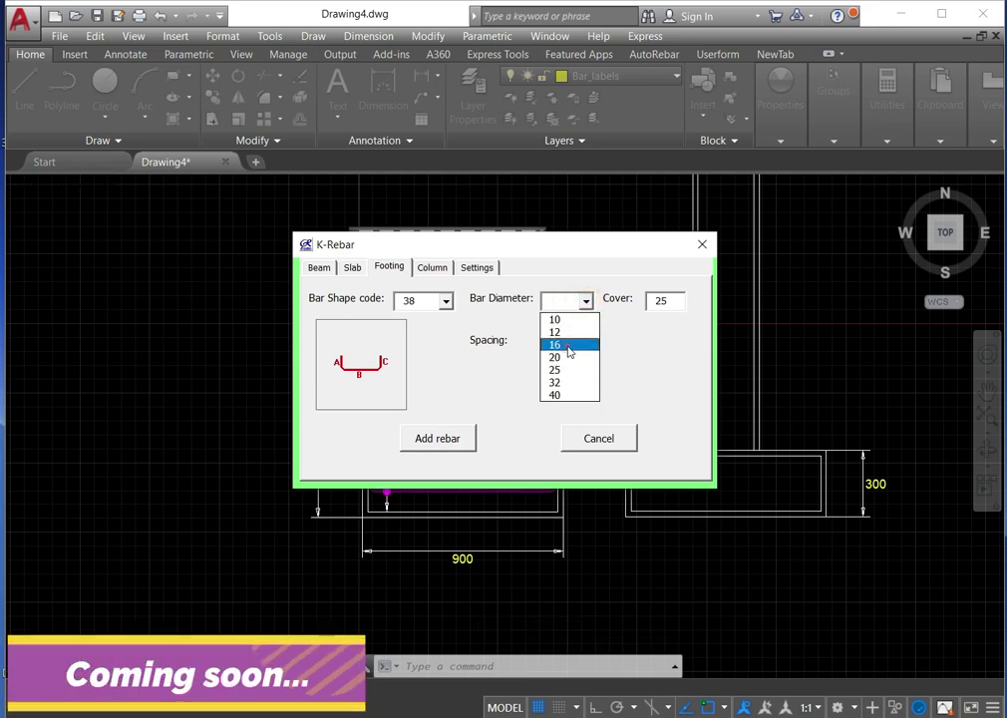
click(569, 347)
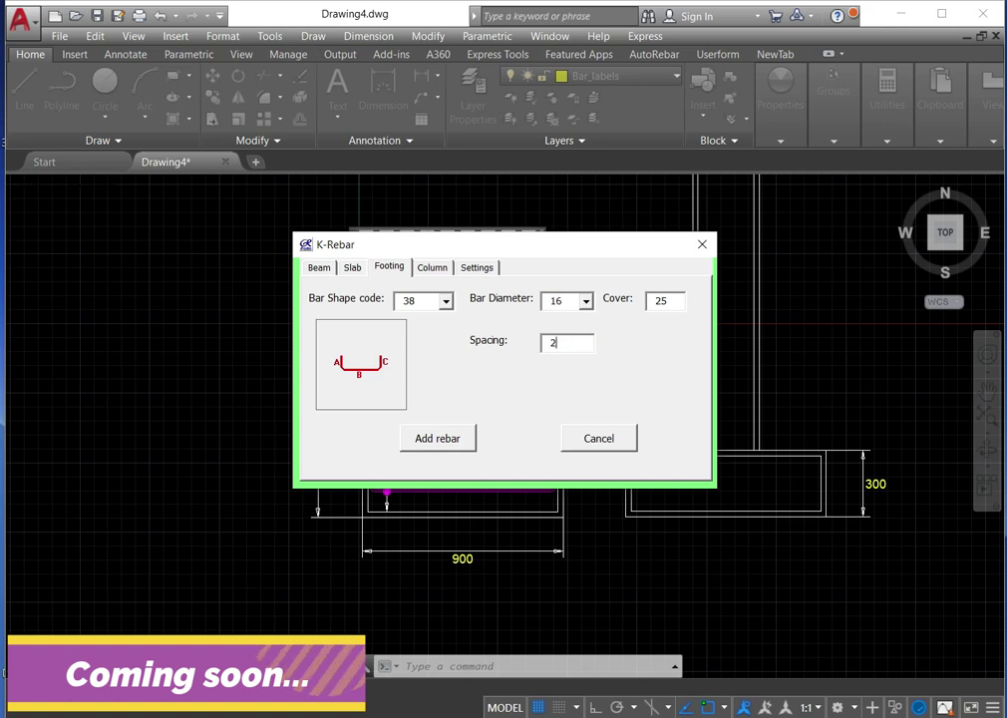
click(439, 439)
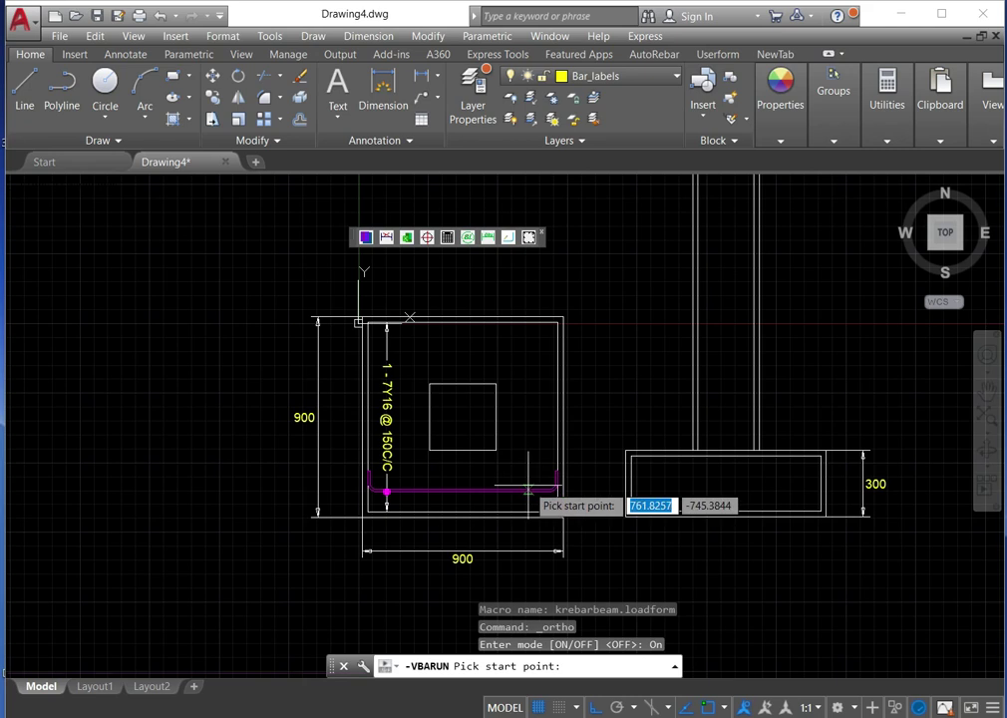
- Place the bar vertically between the footing plan's upper and lower cover lines, near the right edge
scroll(529, 488, up, 2)
scroll(533, 479, down, 2)
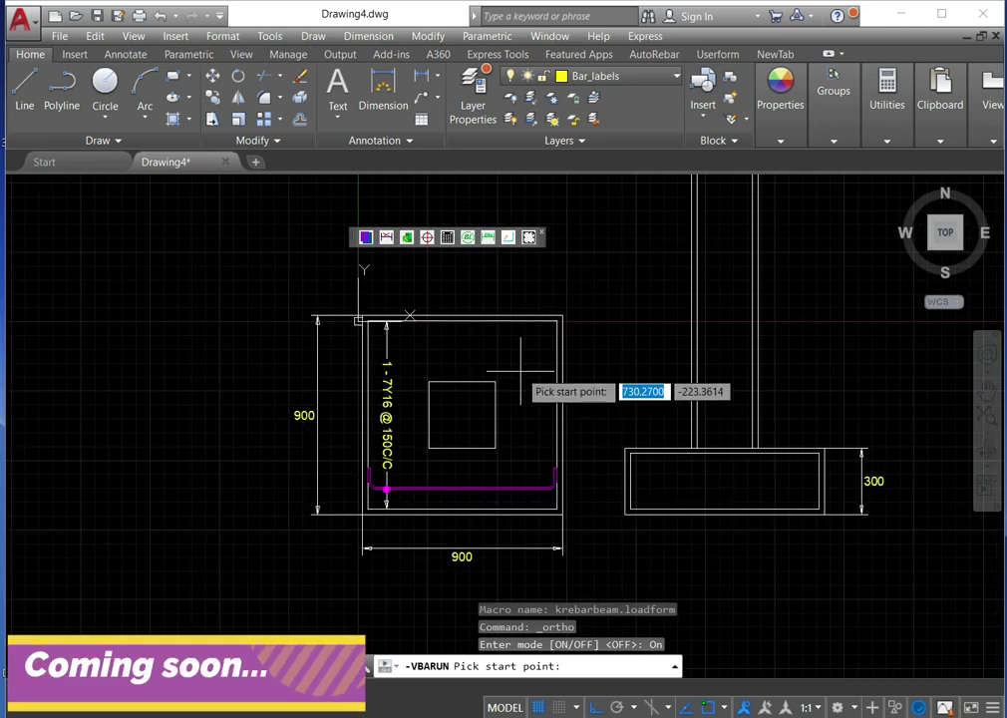
click(522, 324)
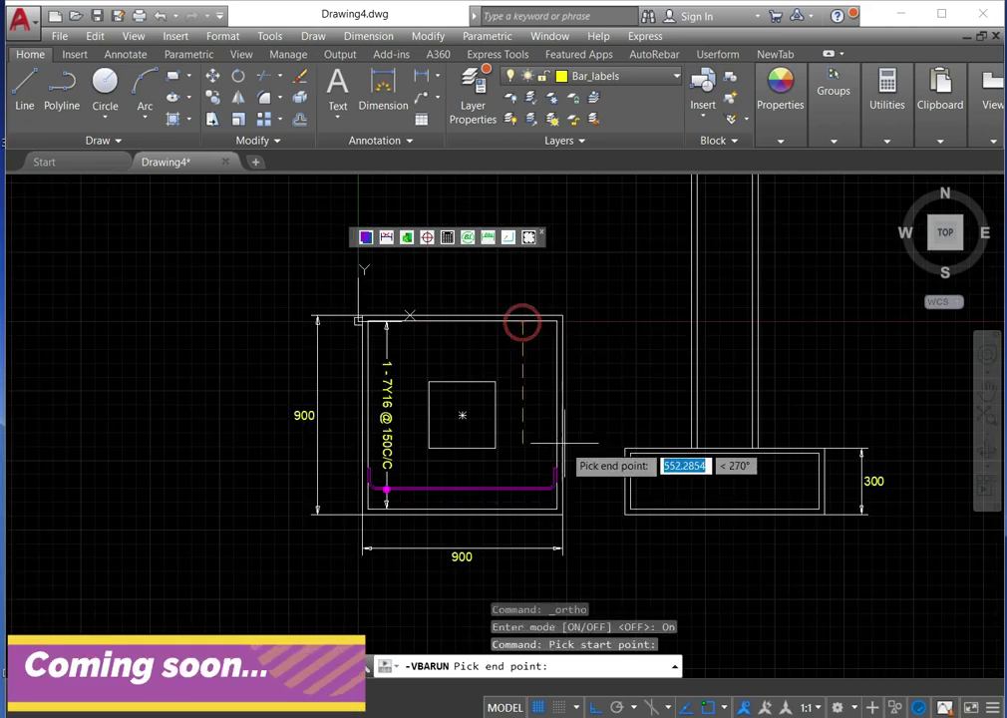
click(522, 512)
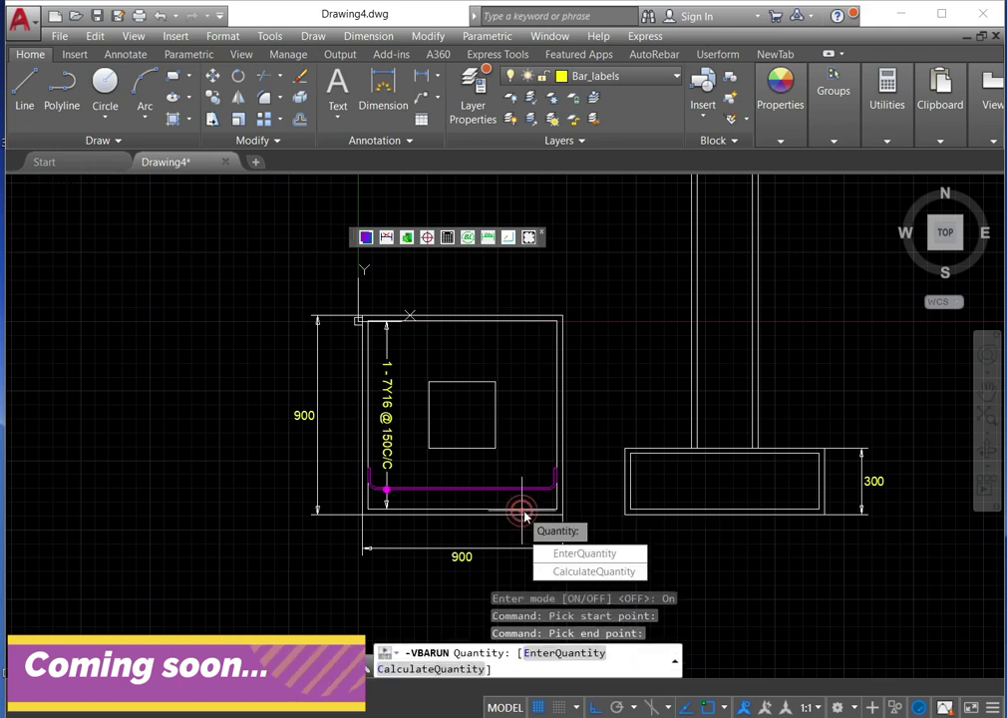
- Use CalculateQuantity with a horizontal distribution range between the right and left cover lines, and orient the bar's bends Left
click(579, 572)
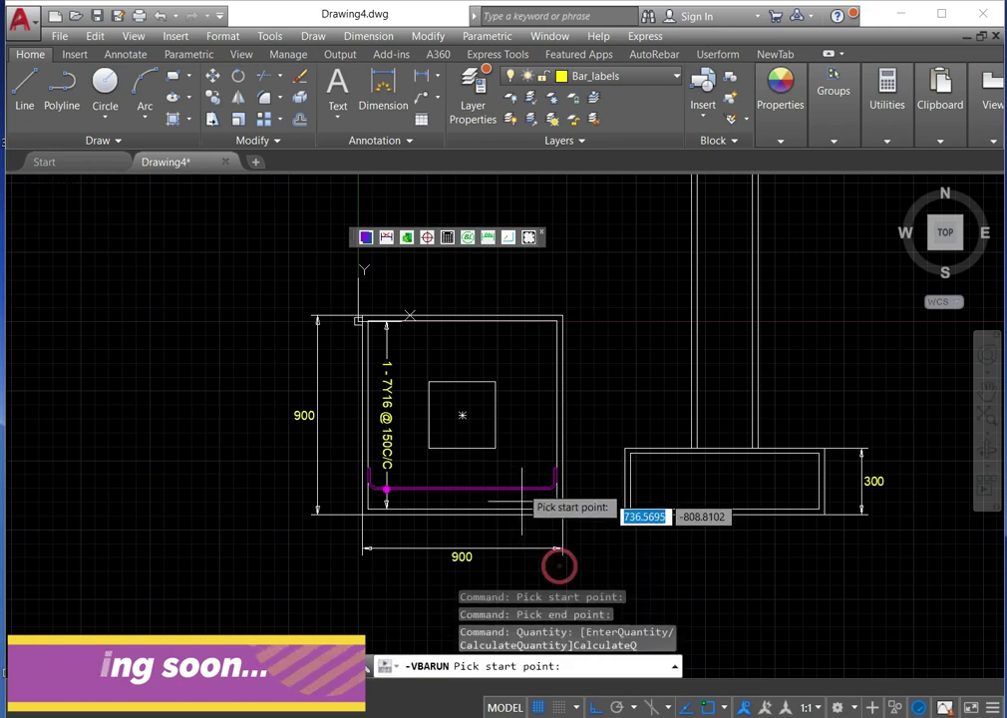
click(555, 346)
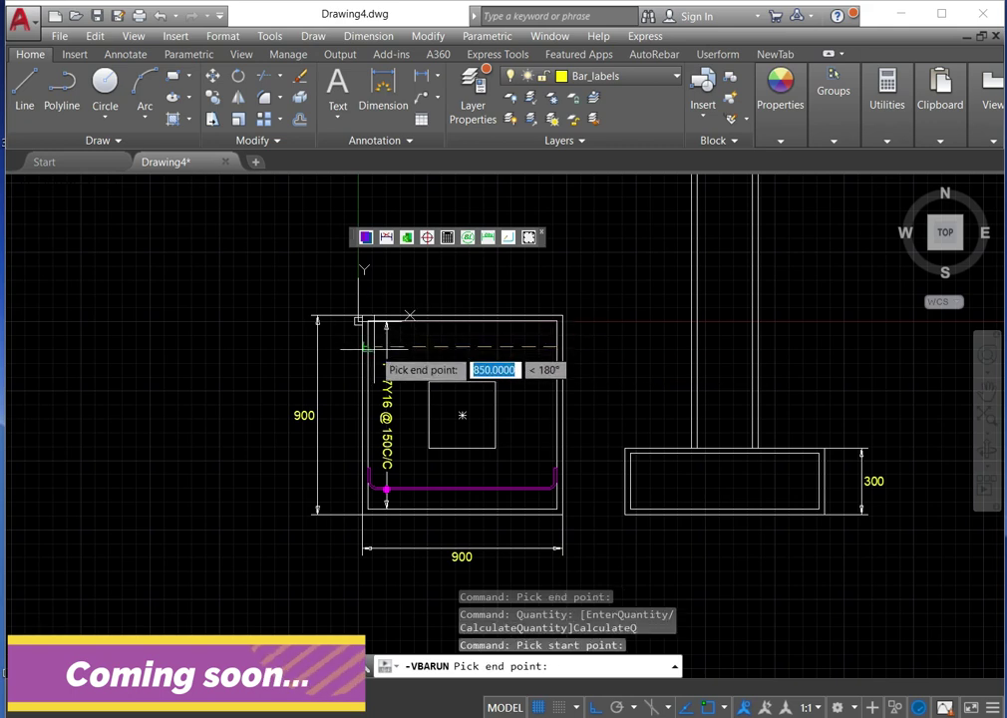
scroll(366, 347, up, 4)
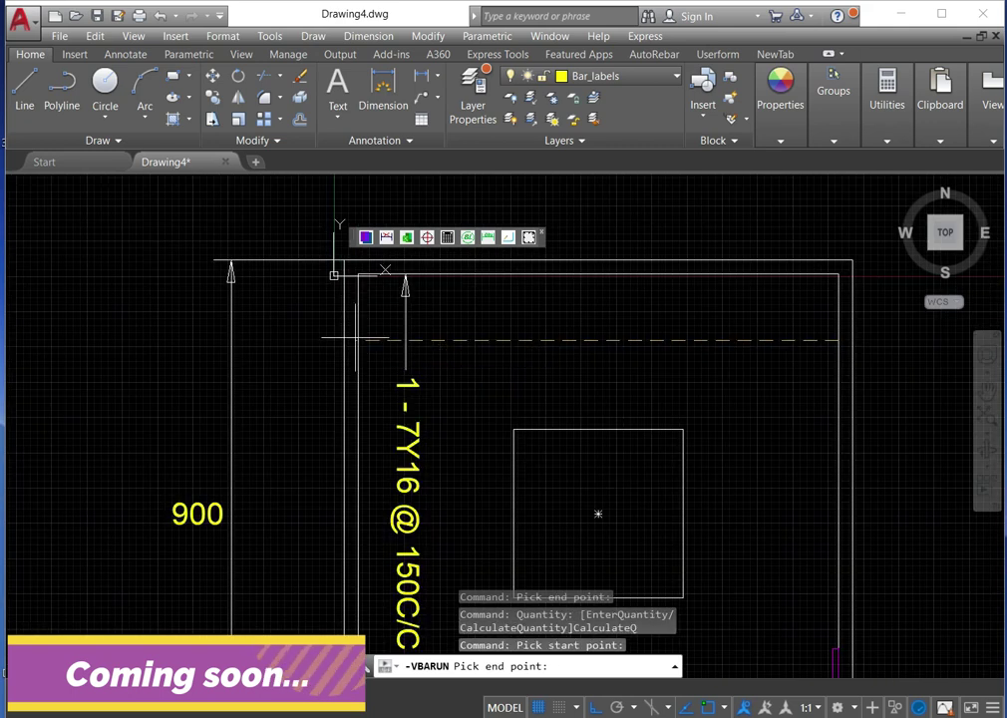
click(361, 347)
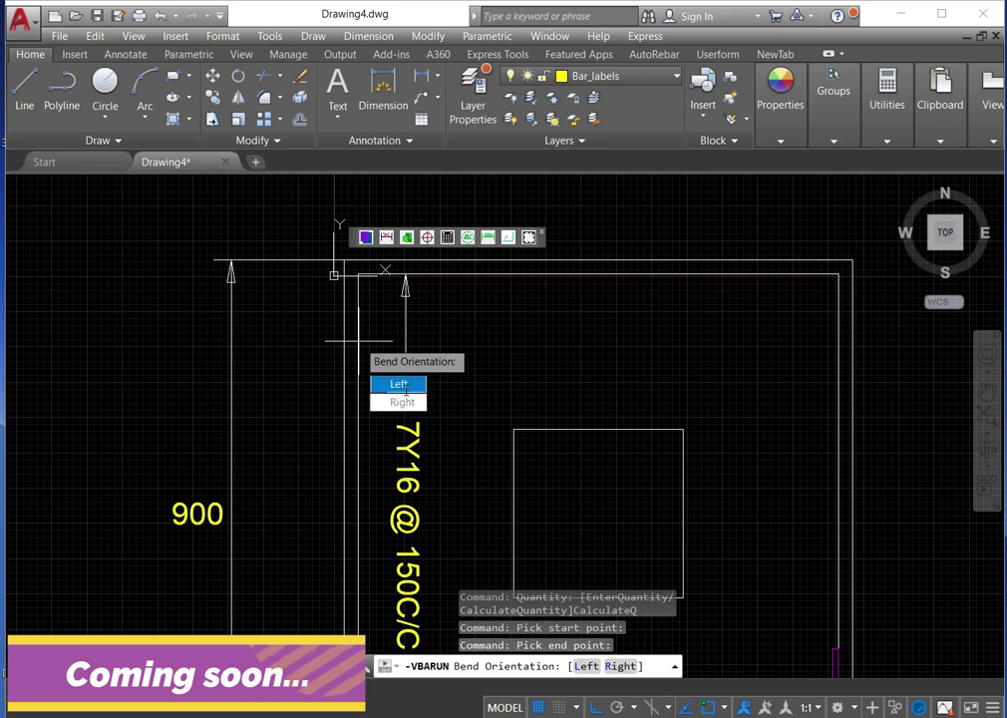
click(399, 385)
key(F8)
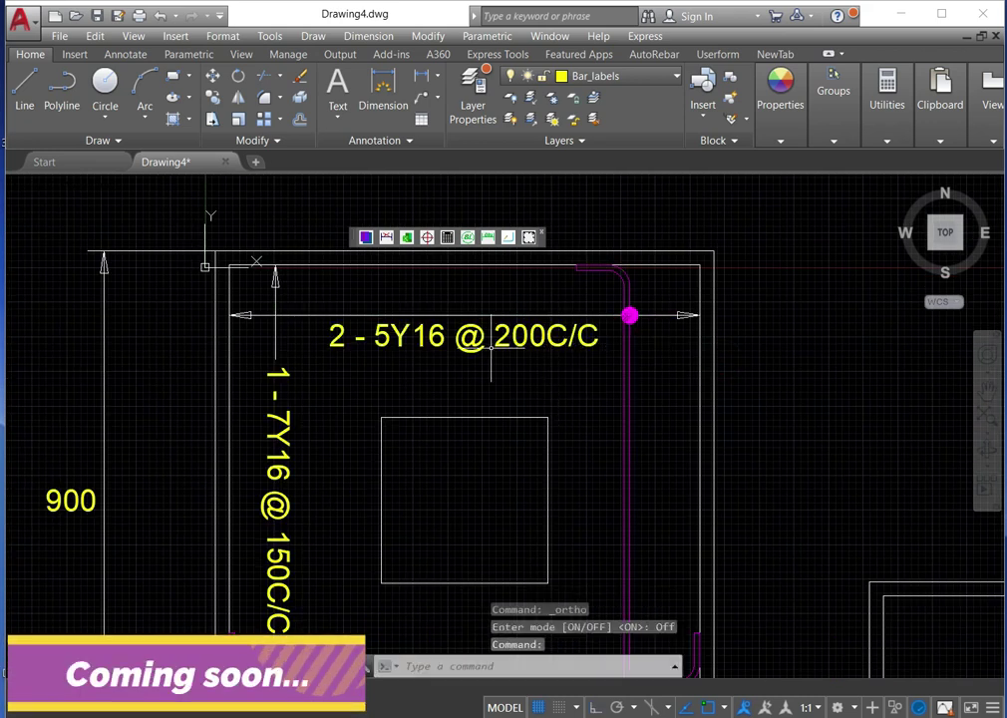
- Copy the plan's horizontal rebar into the footing section along the lower cover line, with its bends oriented Up
scroll(385, 341, down, 2)
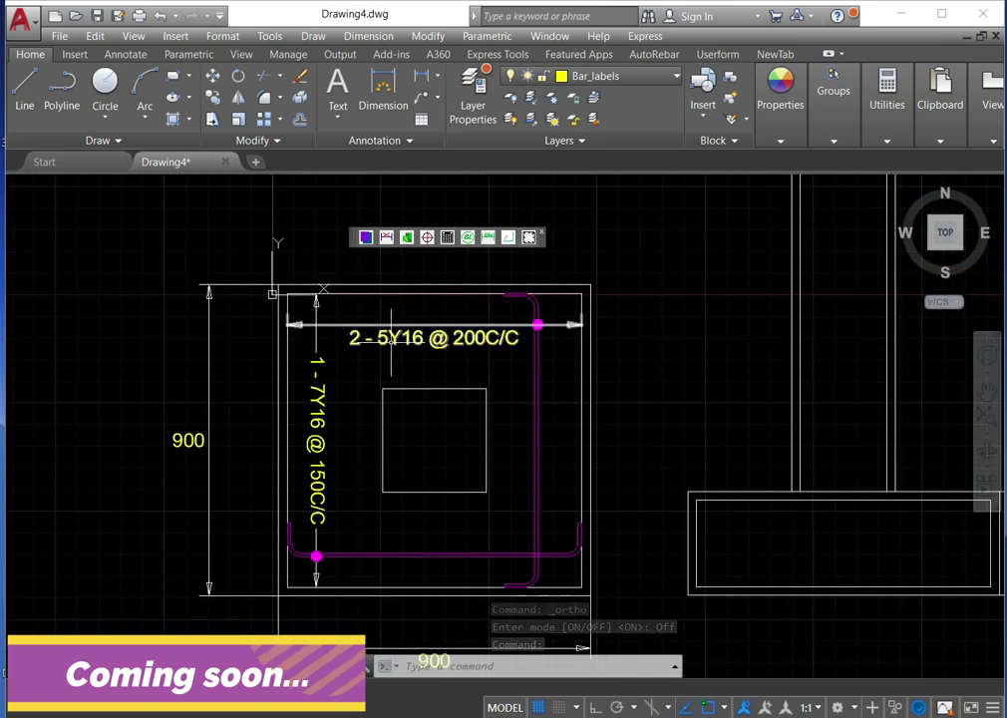
scroll(391, 339, up, 2)
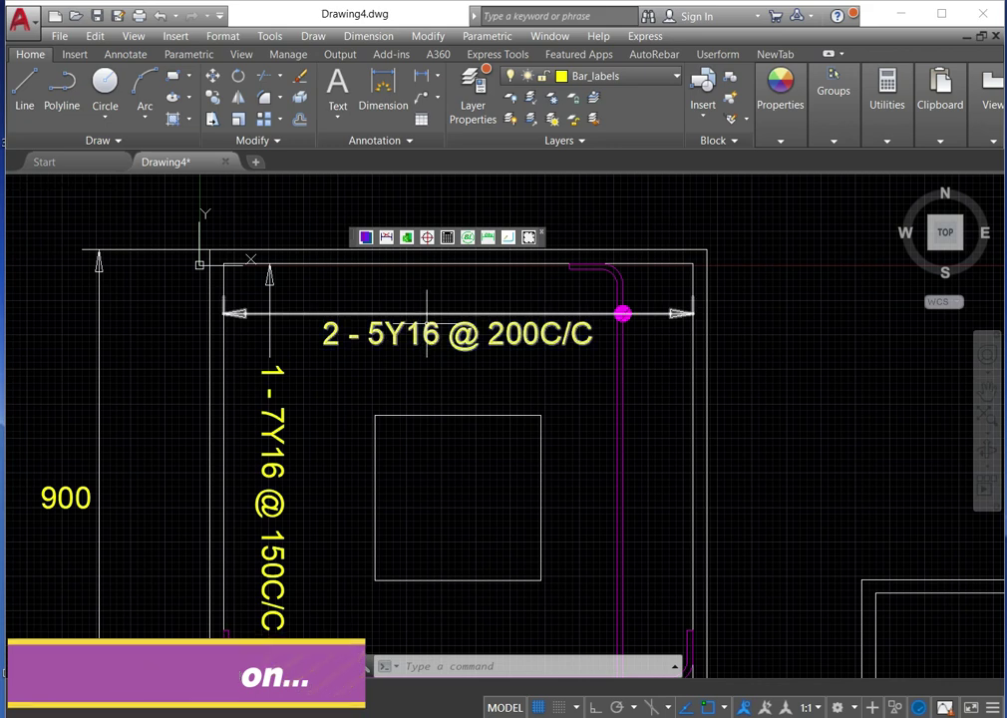
scroll(424, 339, down, 2)
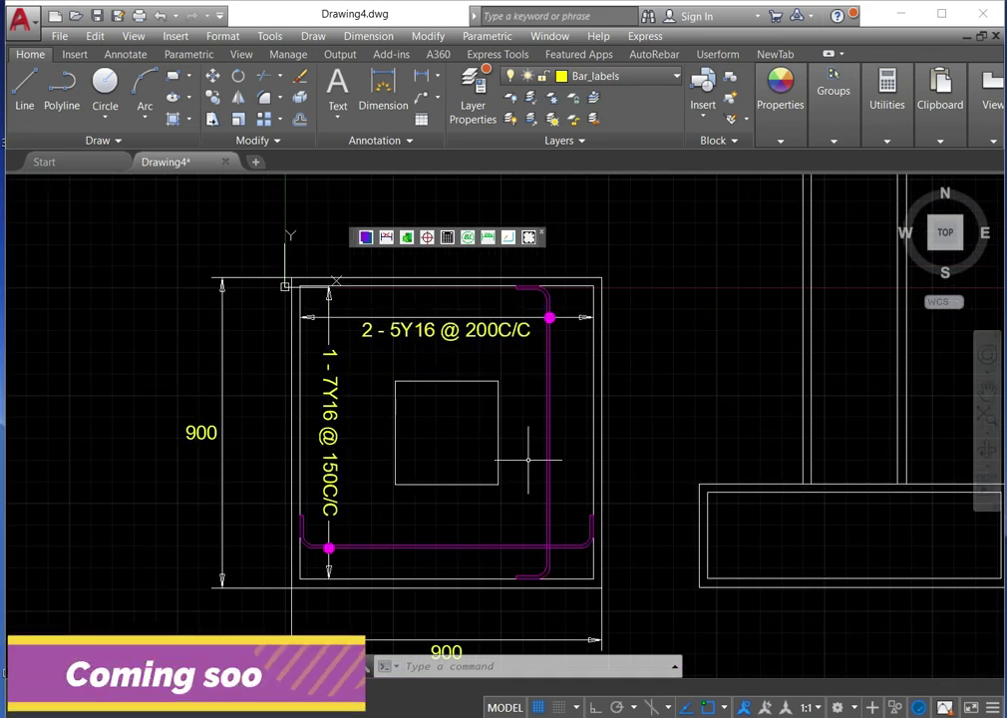
scroll(531, 461, down, 2)
scroll(551, 433, up, 2)
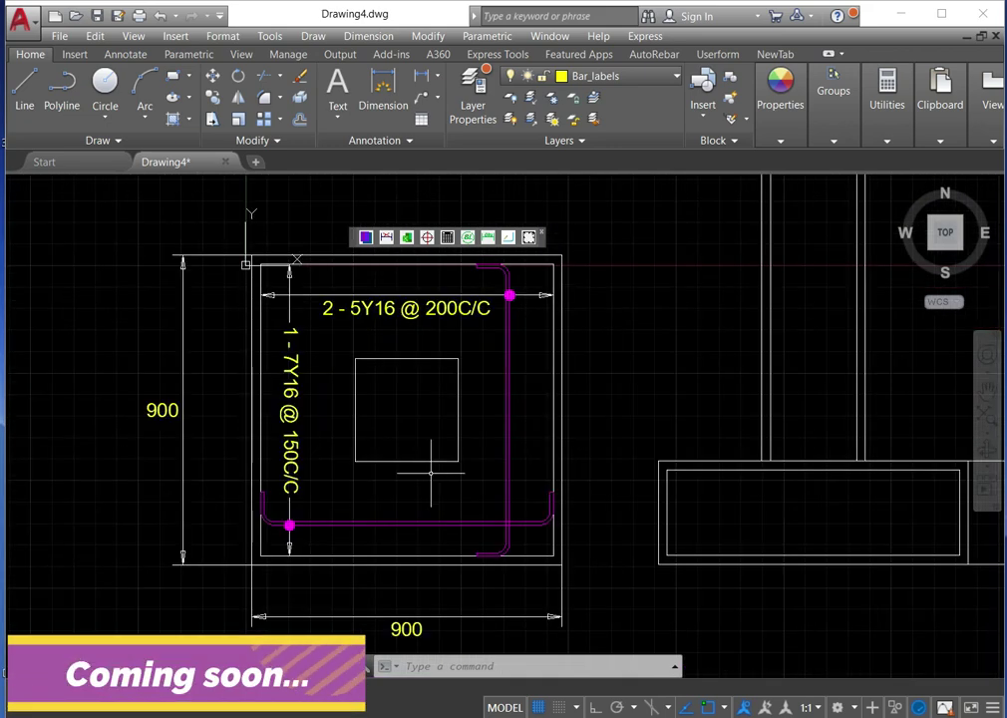
scroll(431, 473, down, 2)
scroll(740, 521, up, 2)
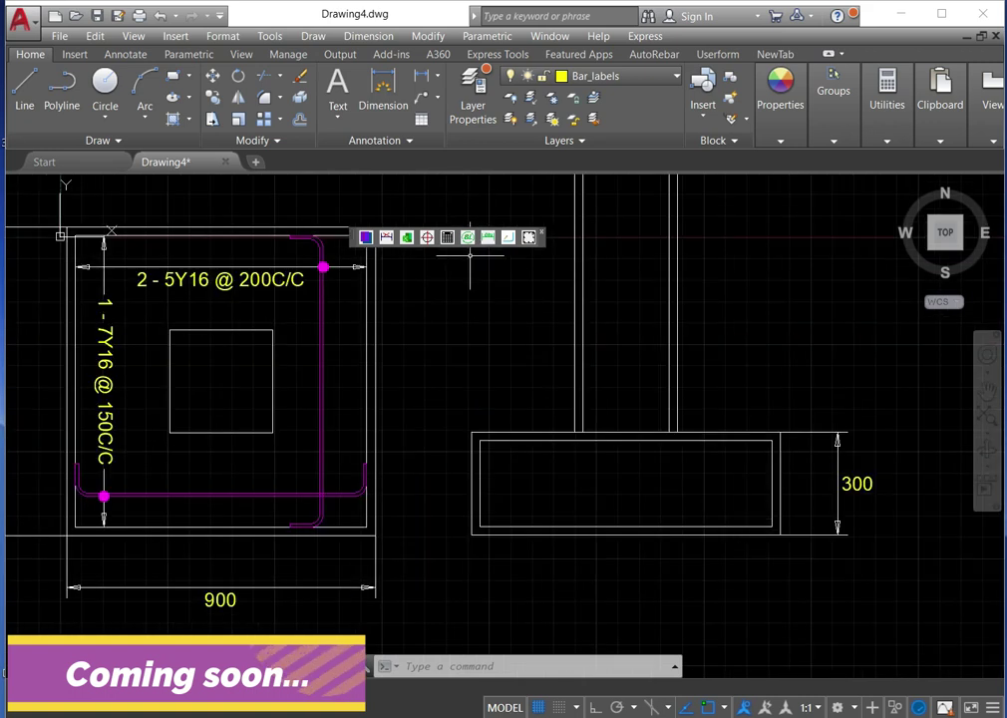
click(368, 240)
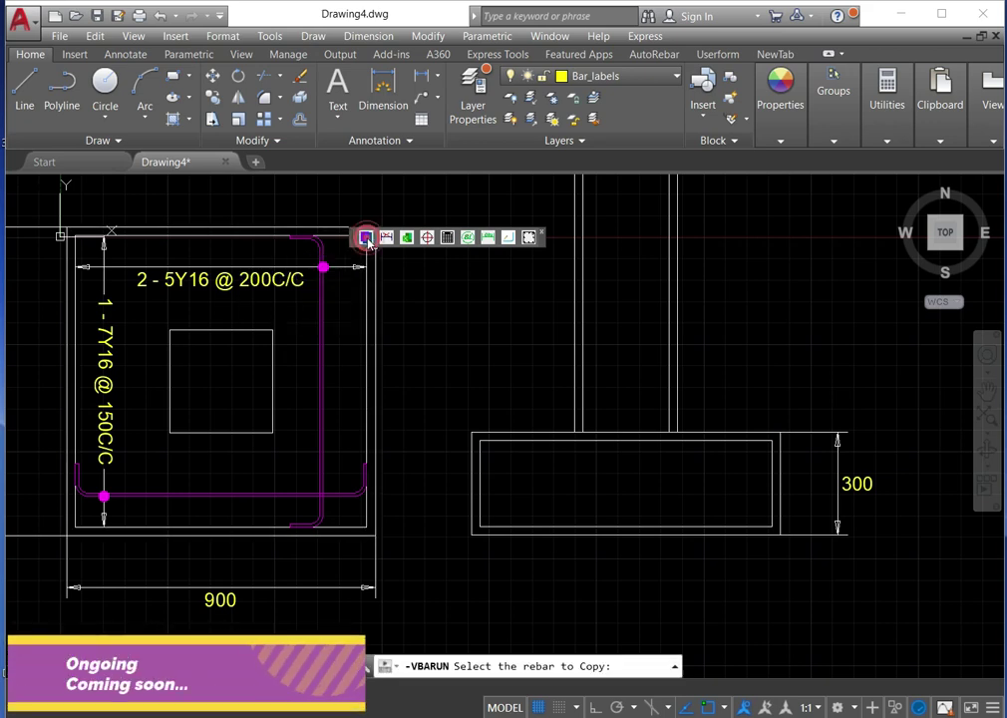
click(288, 496)
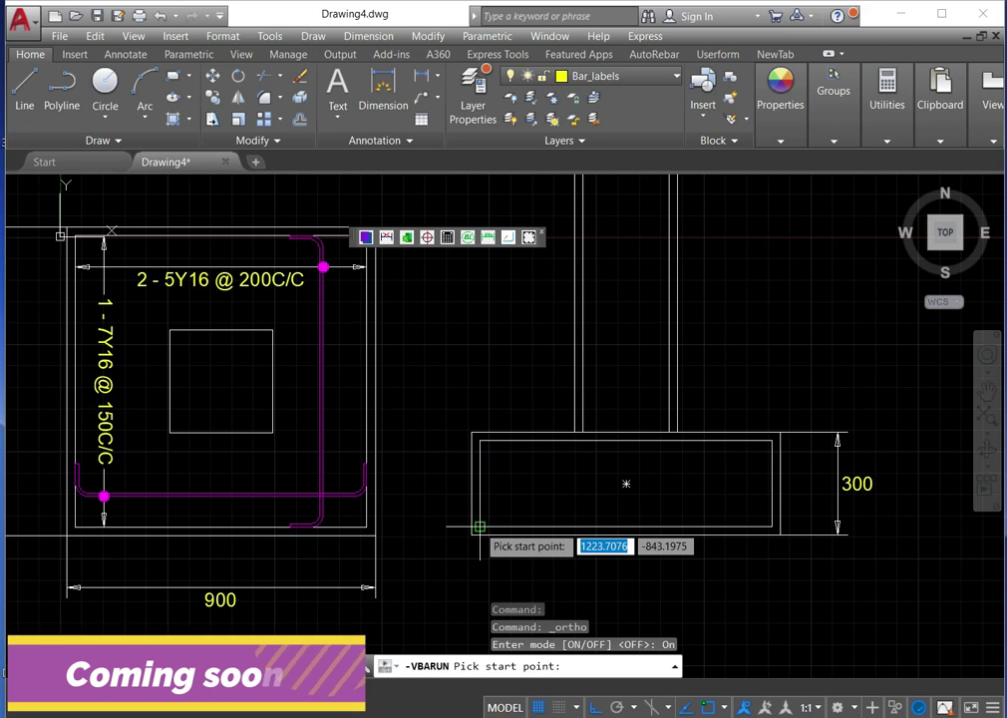
click(480, 525)
click(773, 526)
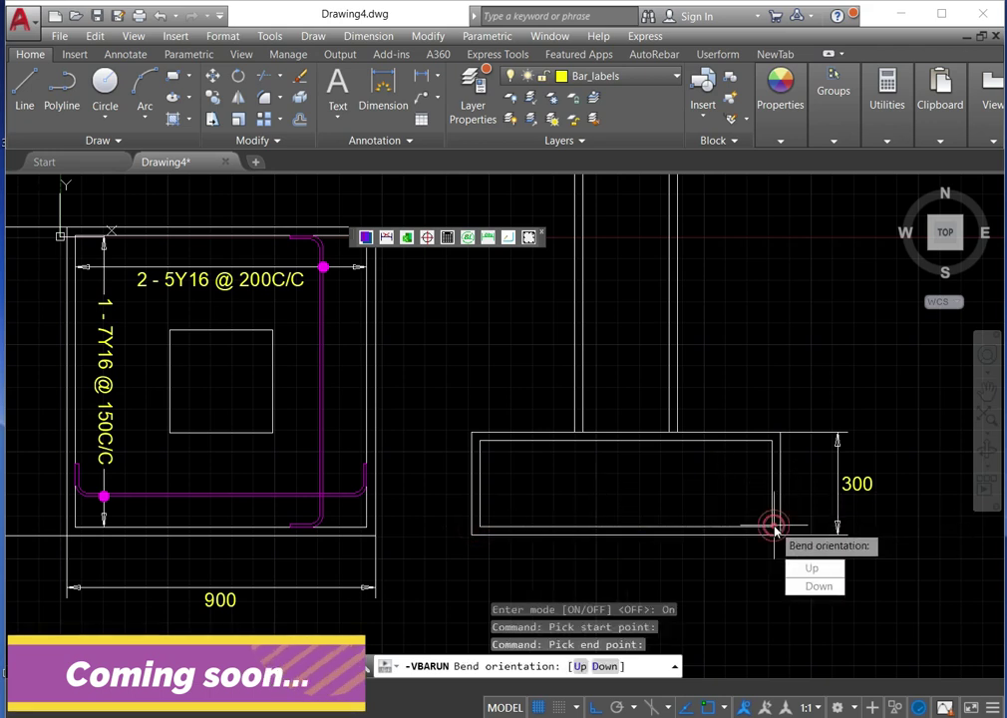
click(806, 568)
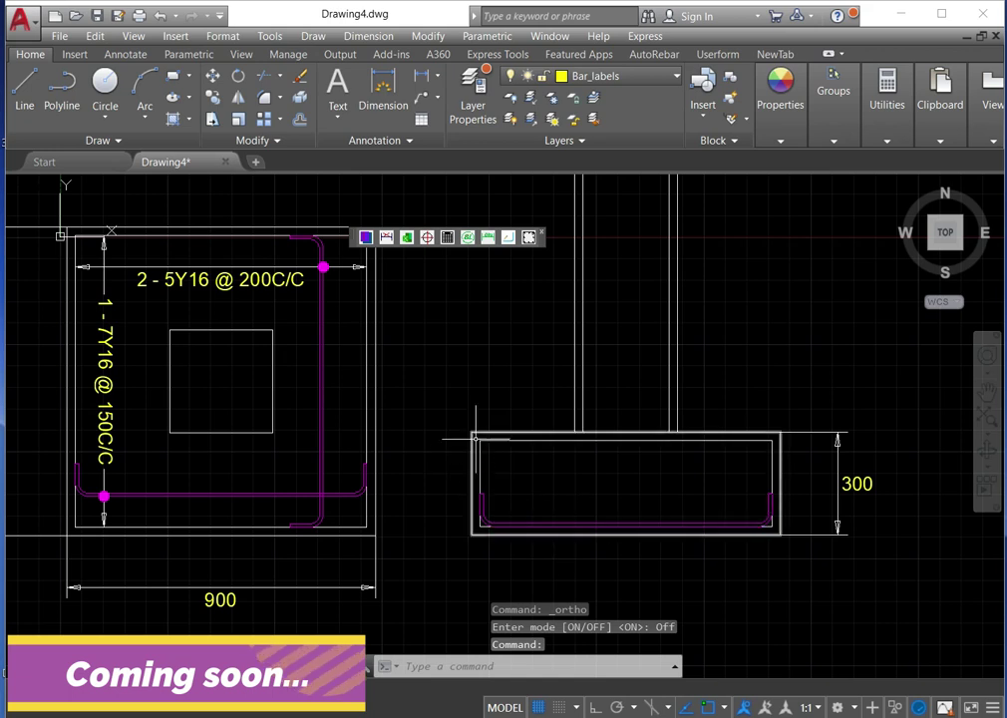
- Add the plan's vertical rebar to the footing section as labelled bar dots spanning just above the bottom bar
click(427, 237)
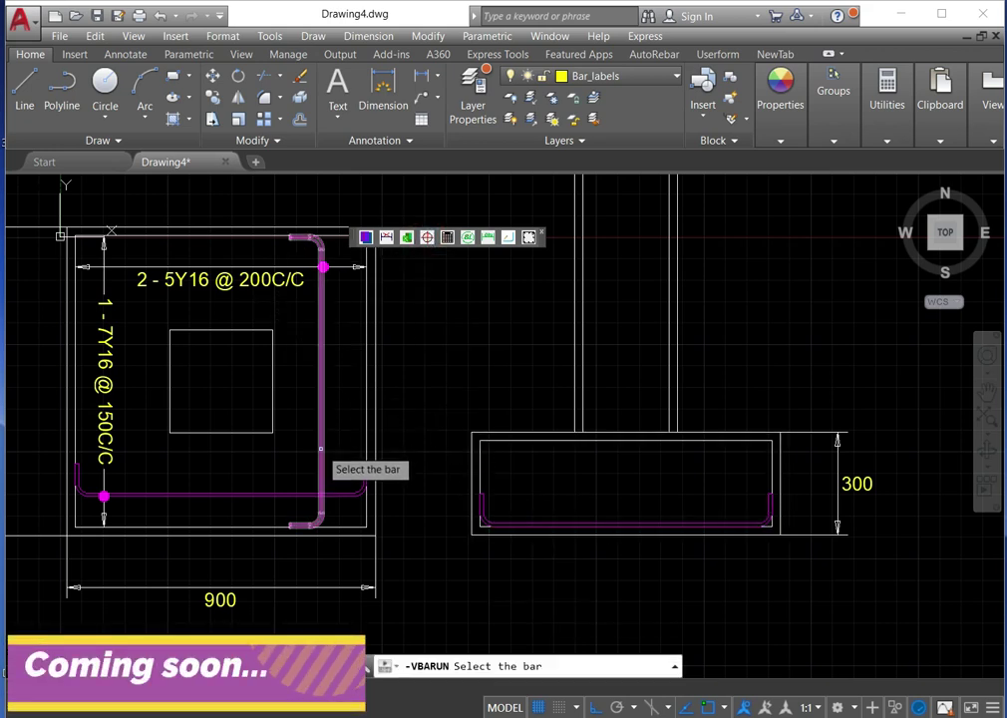
click(321, 444)
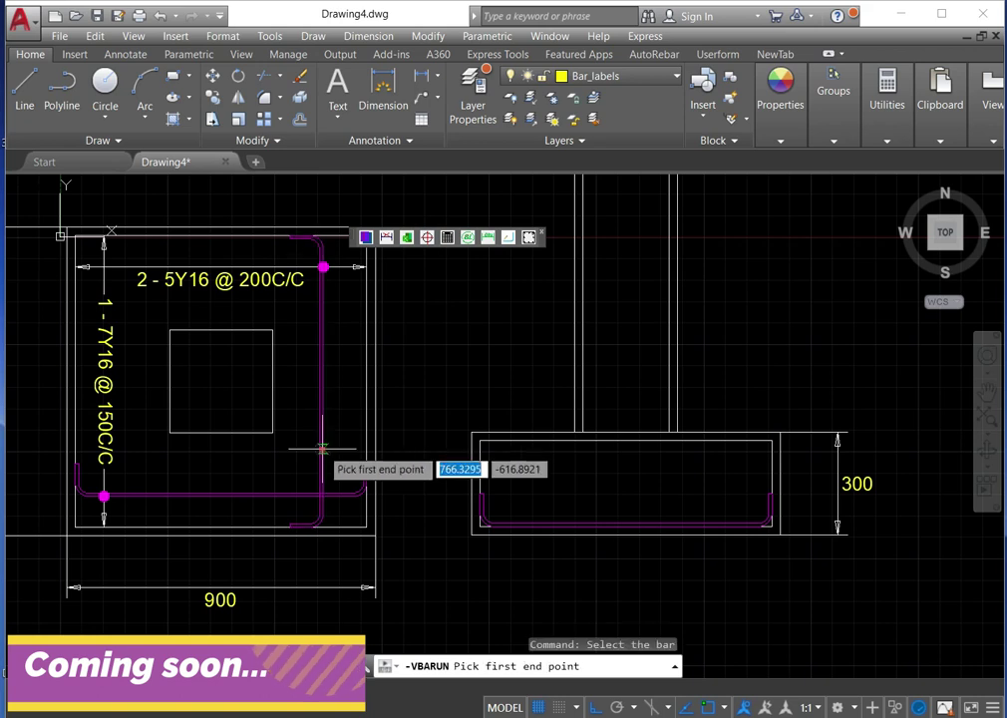
click(489, 513)
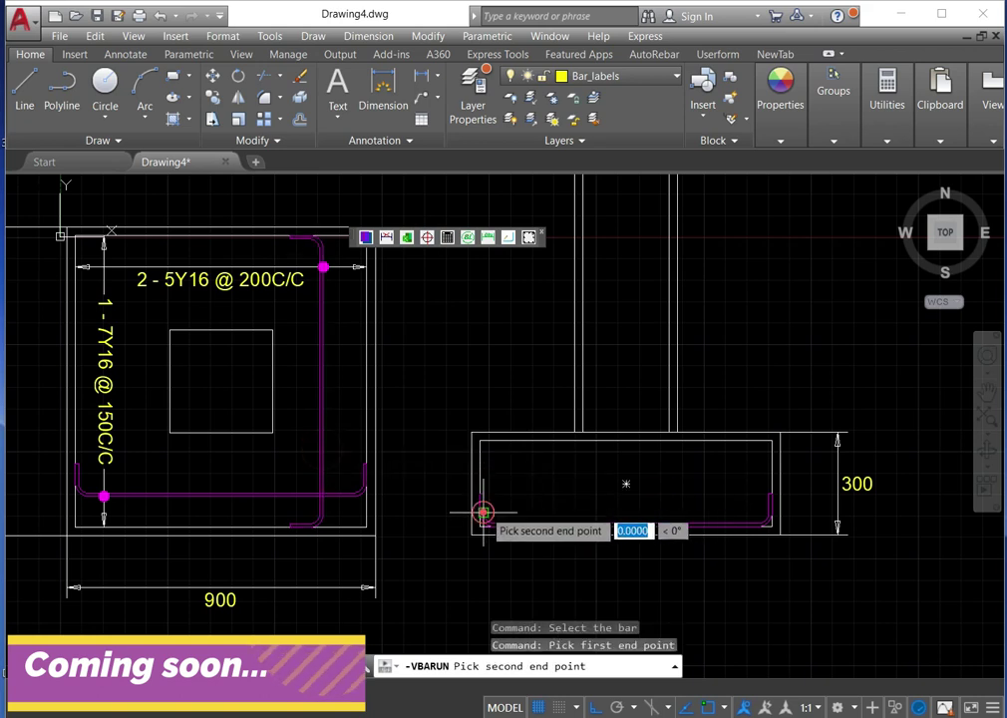
click(765, 512)
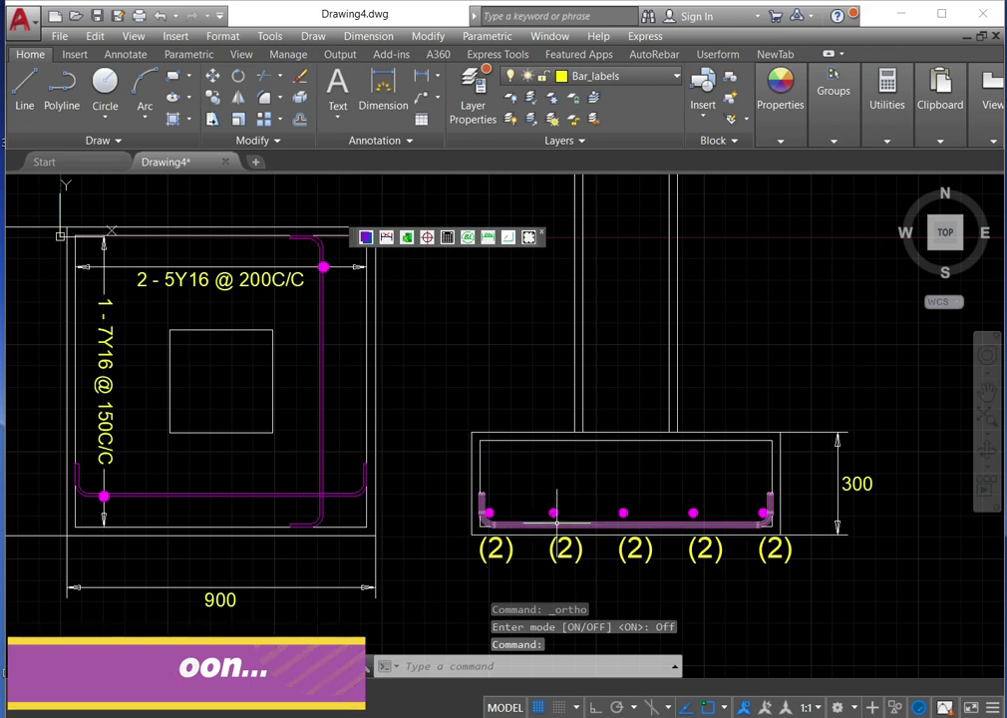
- Start adding a footing rebar with shape code 37, bar diameter 12 and spacing 0
scroll(544, 564, down, 3)
scroll(556, 533, up, 3)
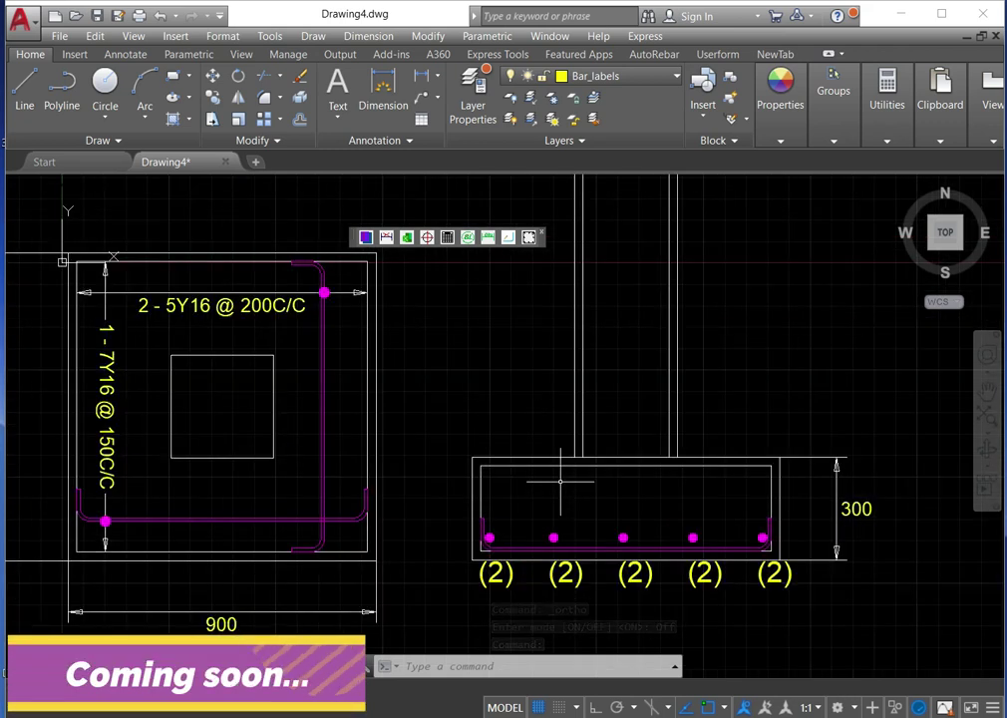
scroll(591, 510, down, 2)
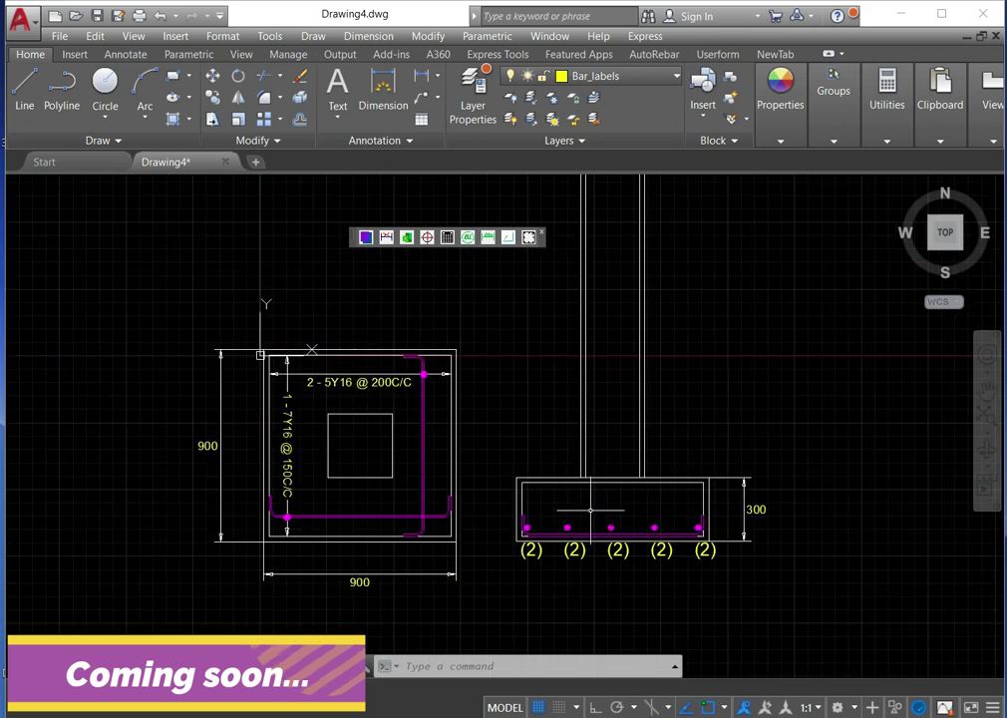
click(534, 238)
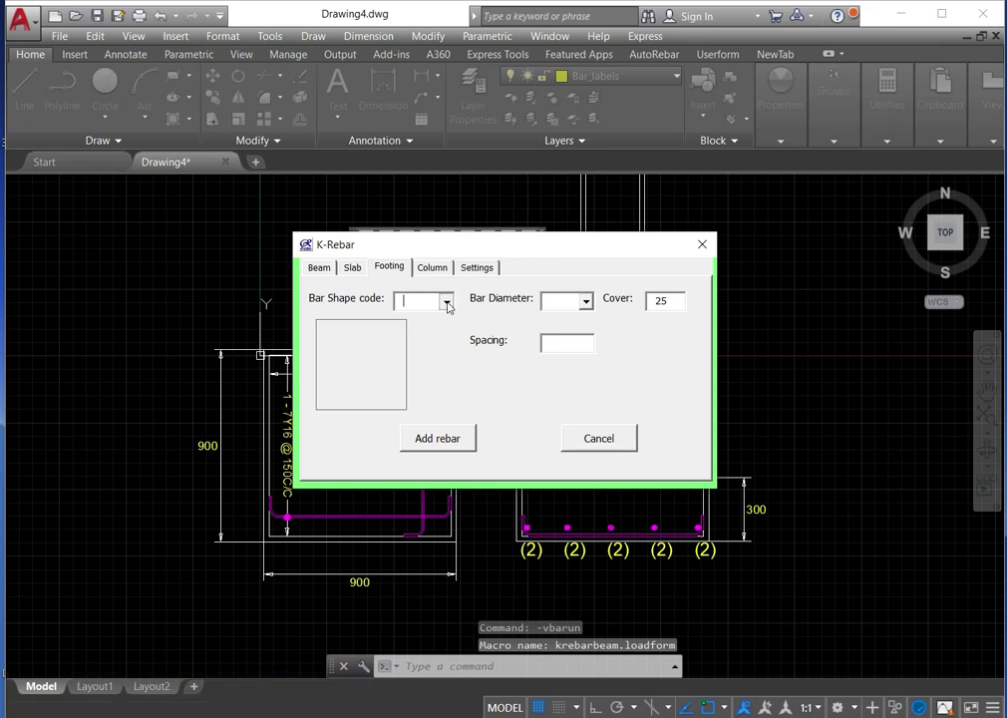
click(445, 301)
click(426, 369)
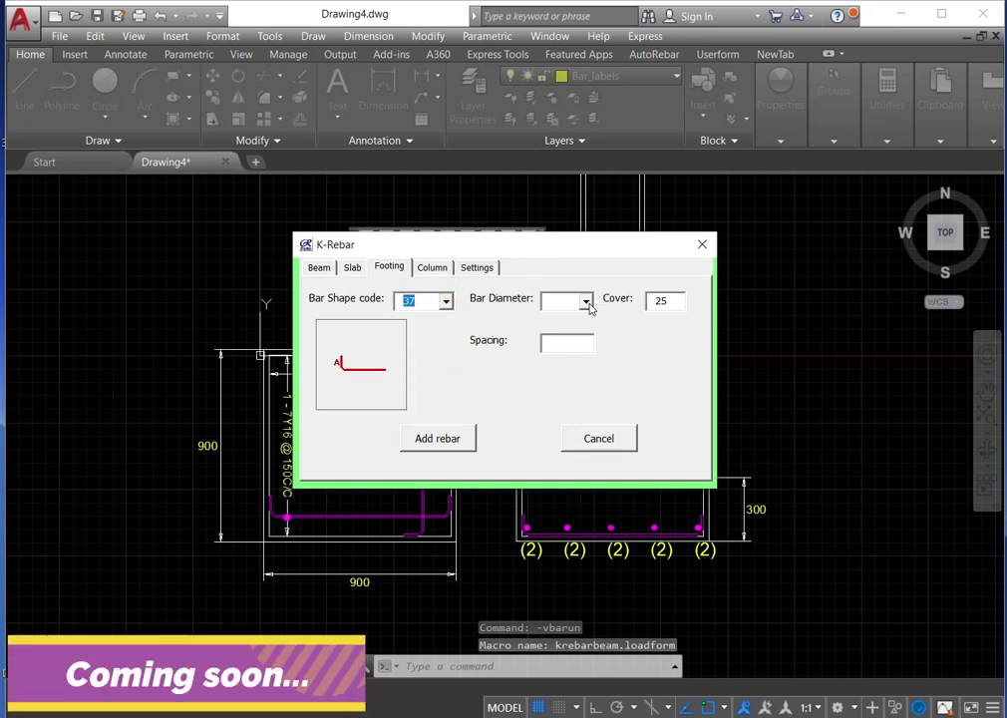
click(587, 301)
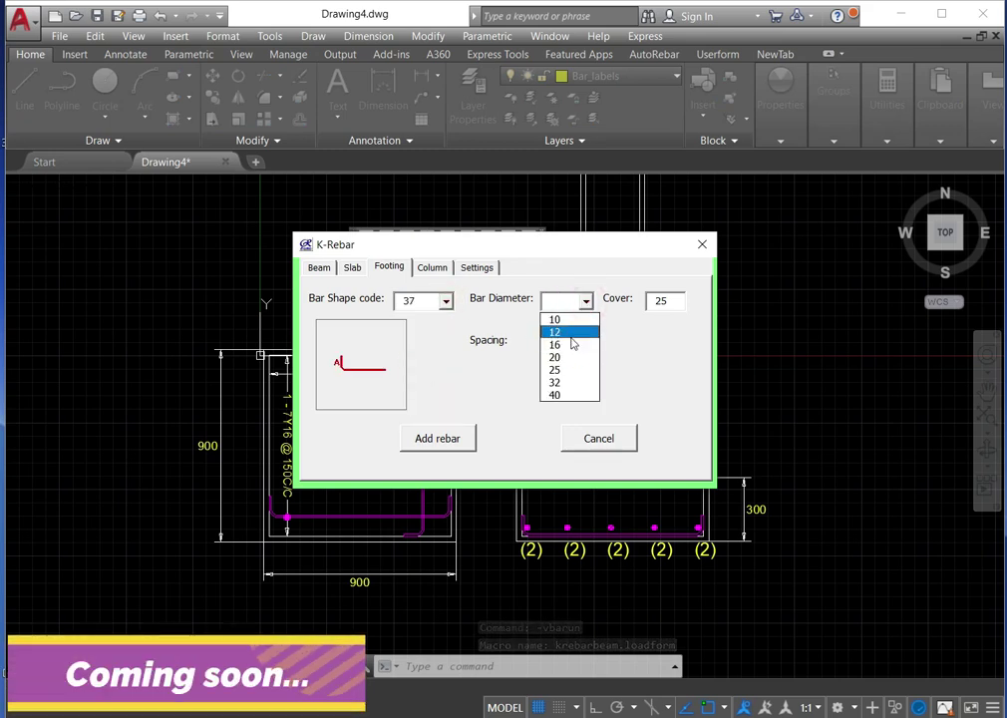
click(571, 335)
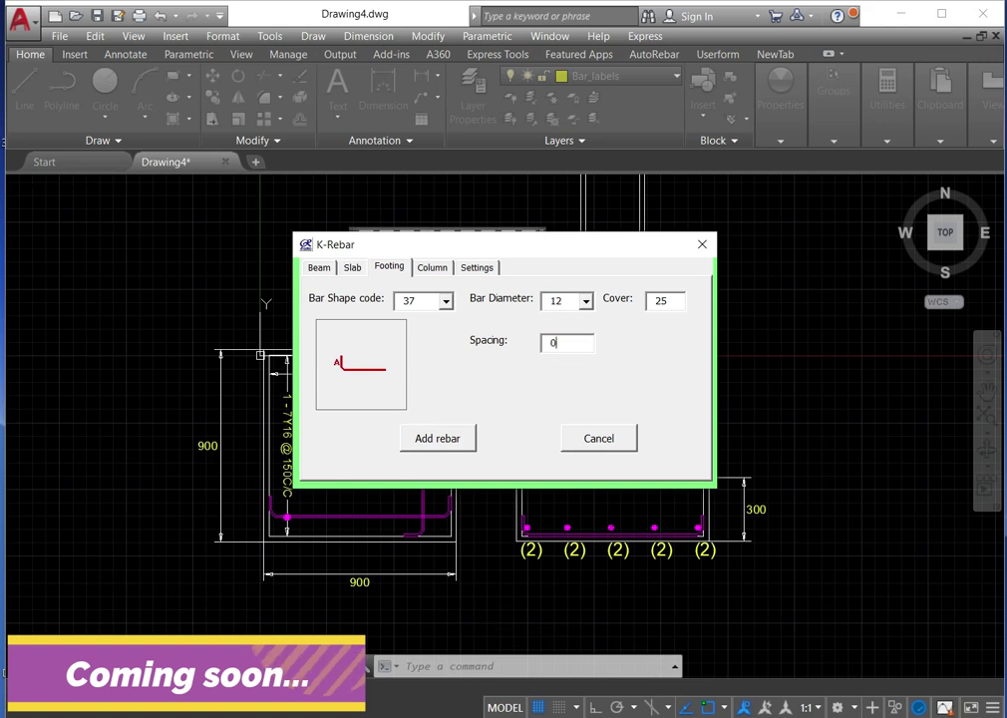
click(472, 434)
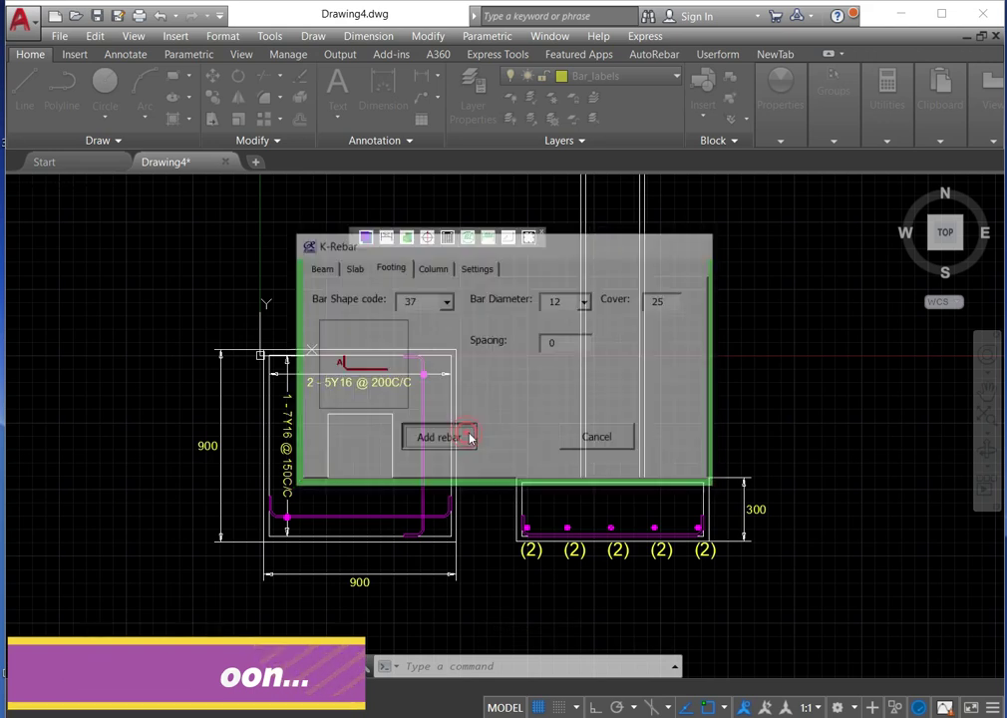
- Place the bar along the column's left inner cover line from just above the bottom dots to near the column top, quantity 2, bend Left
scroll(584, 521, up, 5)
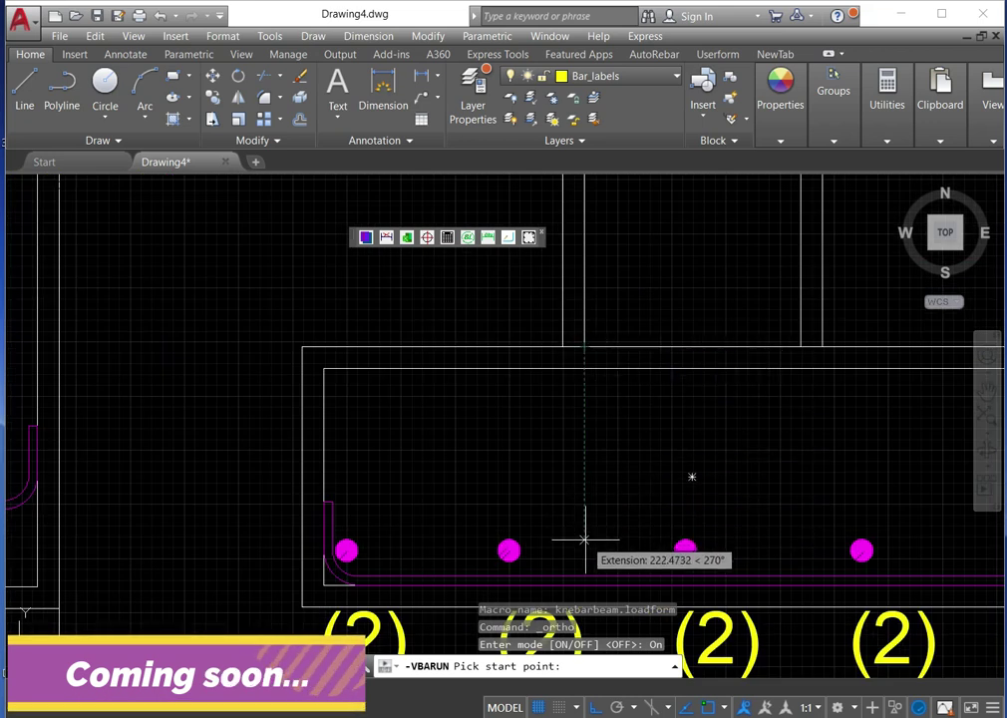
click(585, 536)
scroll(602, 409, down, 6)
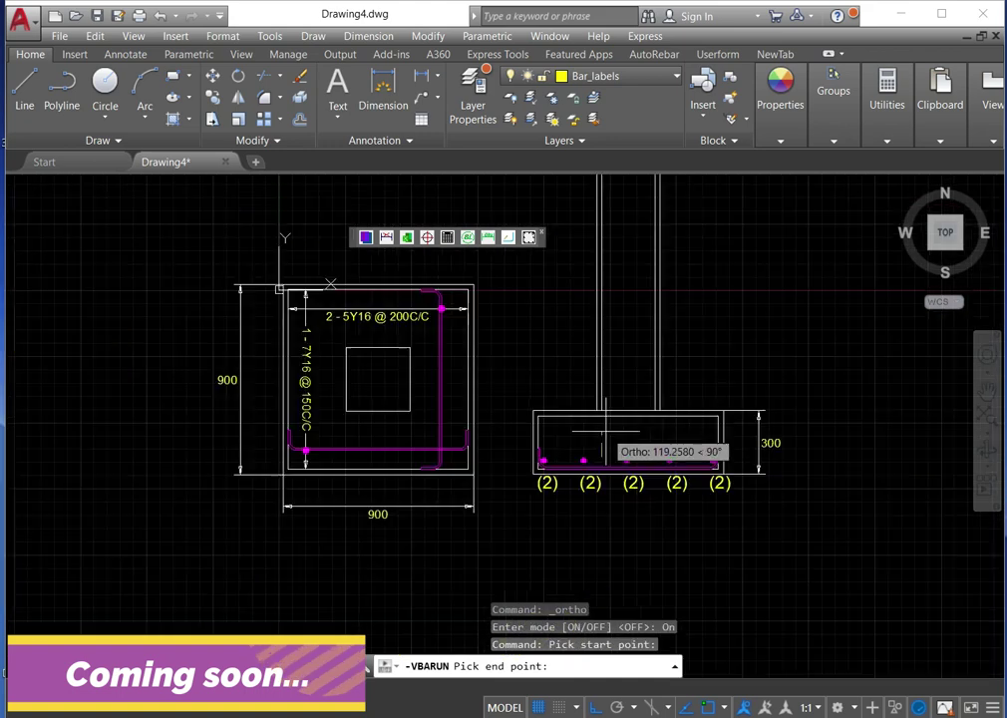
scroll(603, 299, up, 6)
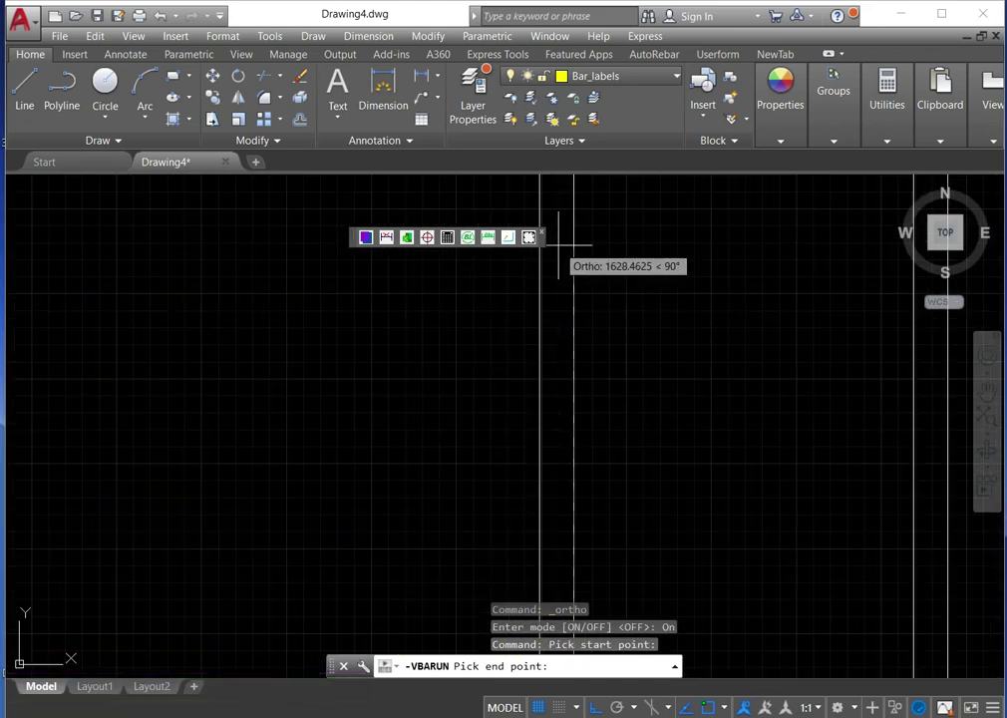
click(574, 204)
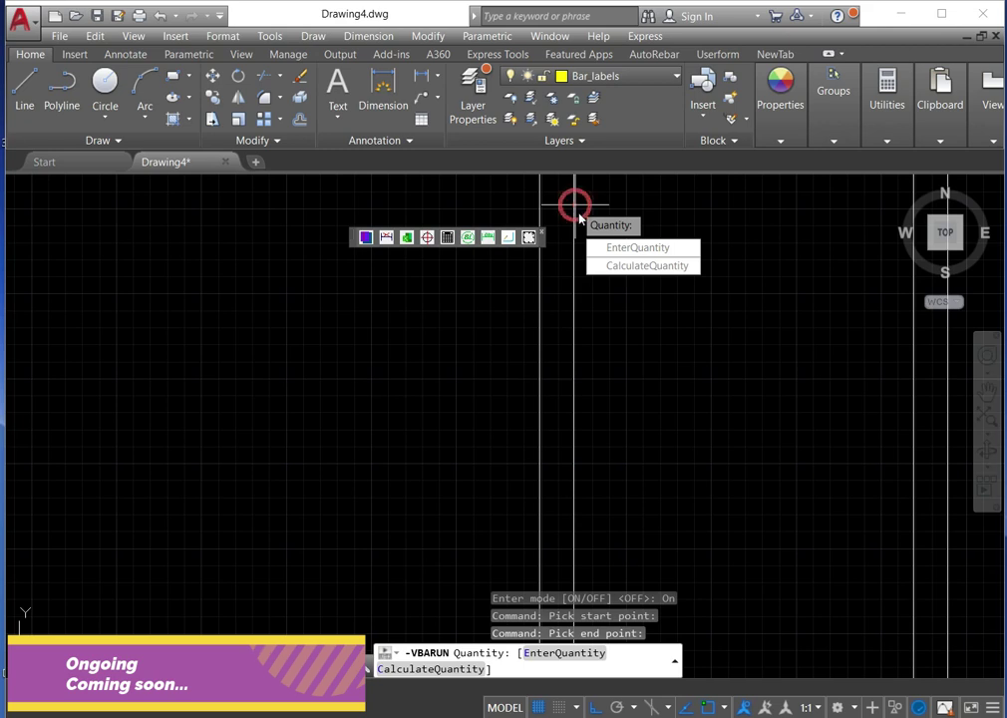
click(613, 250)
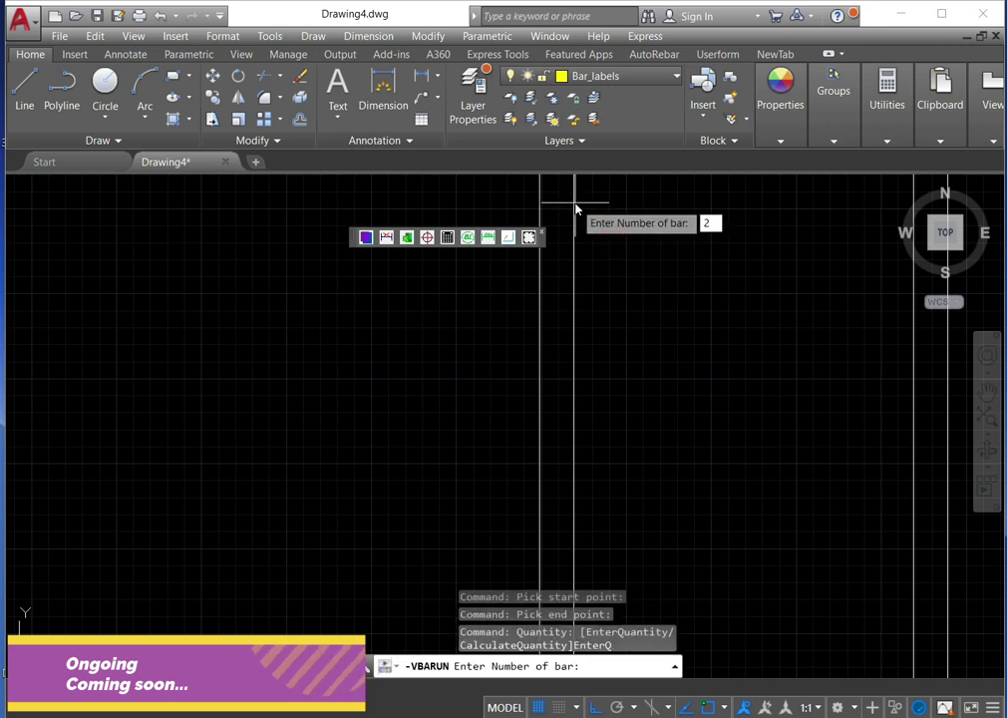
text(2)
key(Return)
click(608, 249)
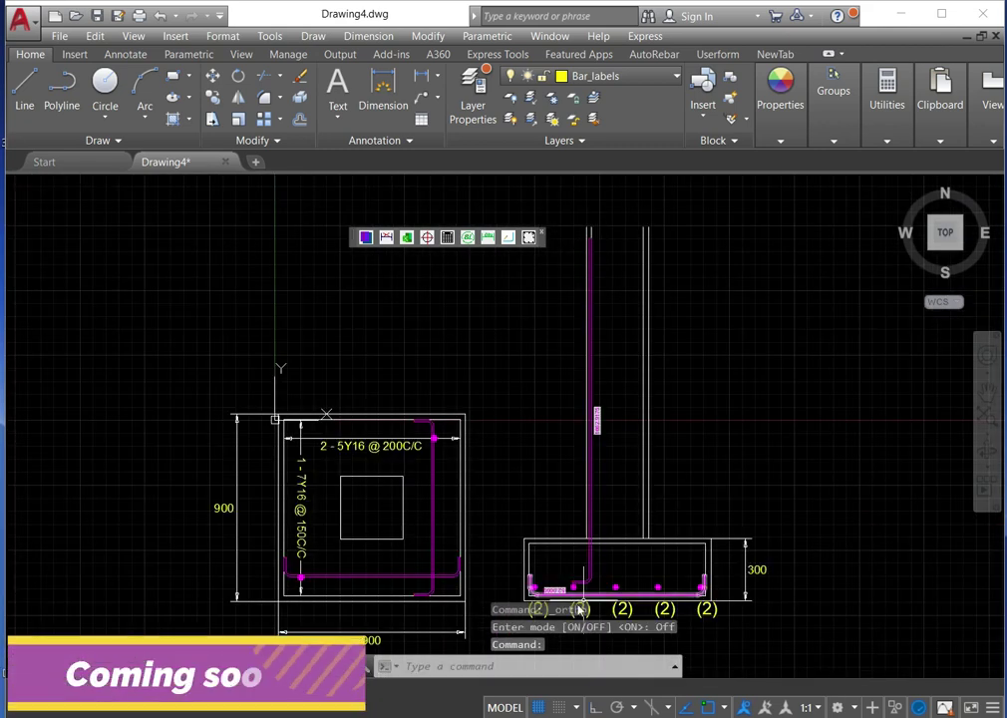
- Lengthen the horizontal bend leg of the left column starter bar to 220
scroll(626, 521, up, 1)
scroll(580, 418, down, 1)
scroll(619, 519, down, 2)
scroll(658, 414, up, 10)
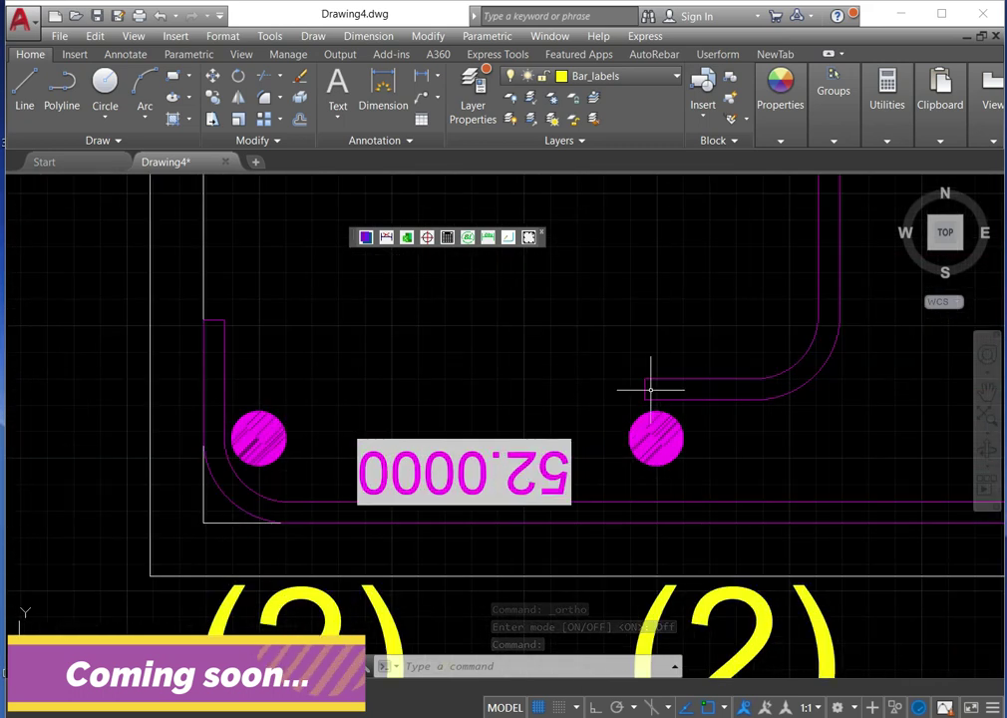
click(646, 390)
click(645, 395)
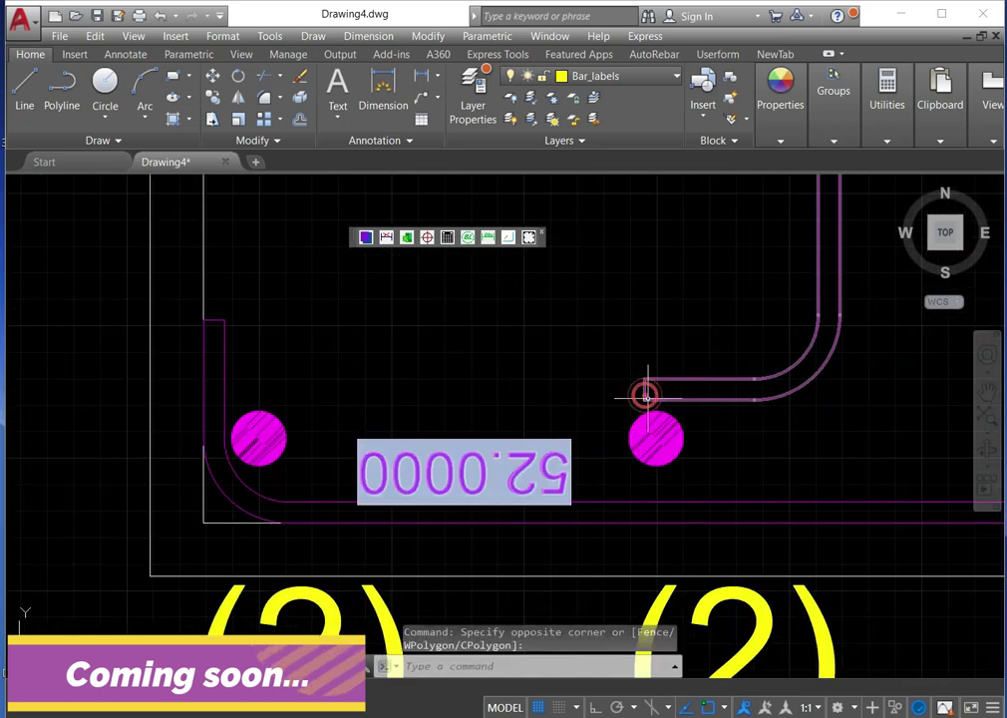
click(645, 387)
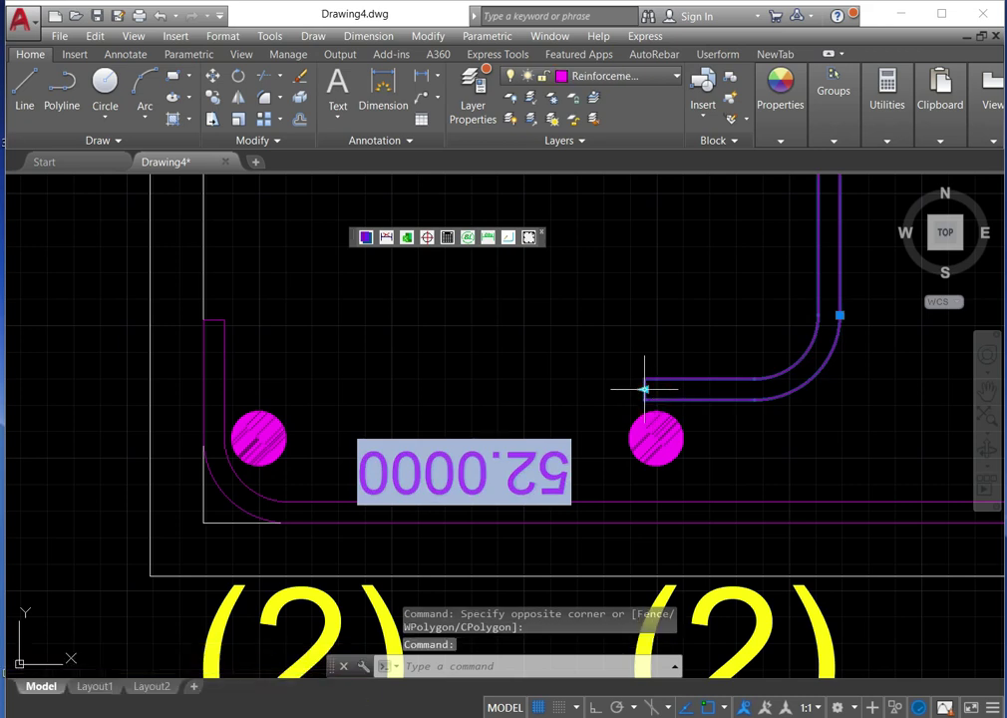
click(646, 385)
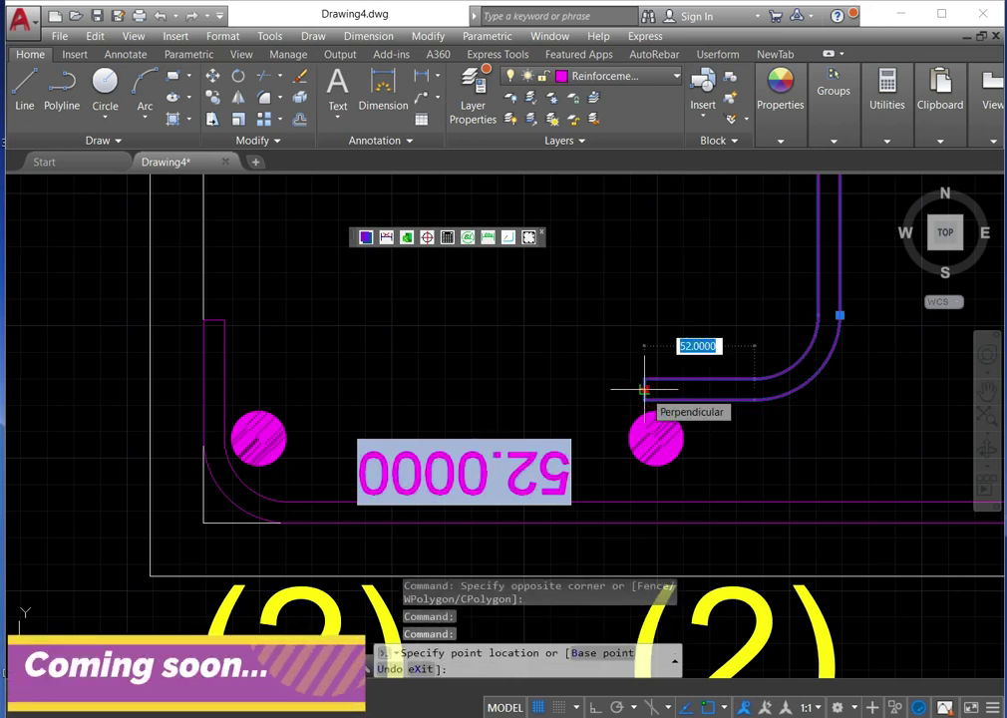
text(220)
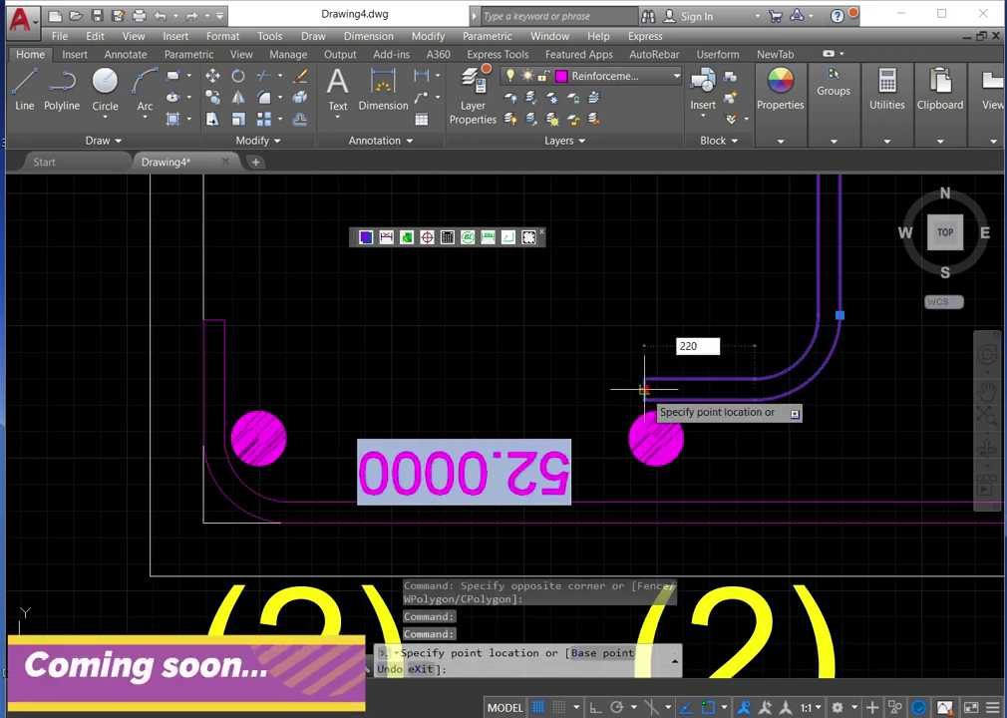
key(Return)
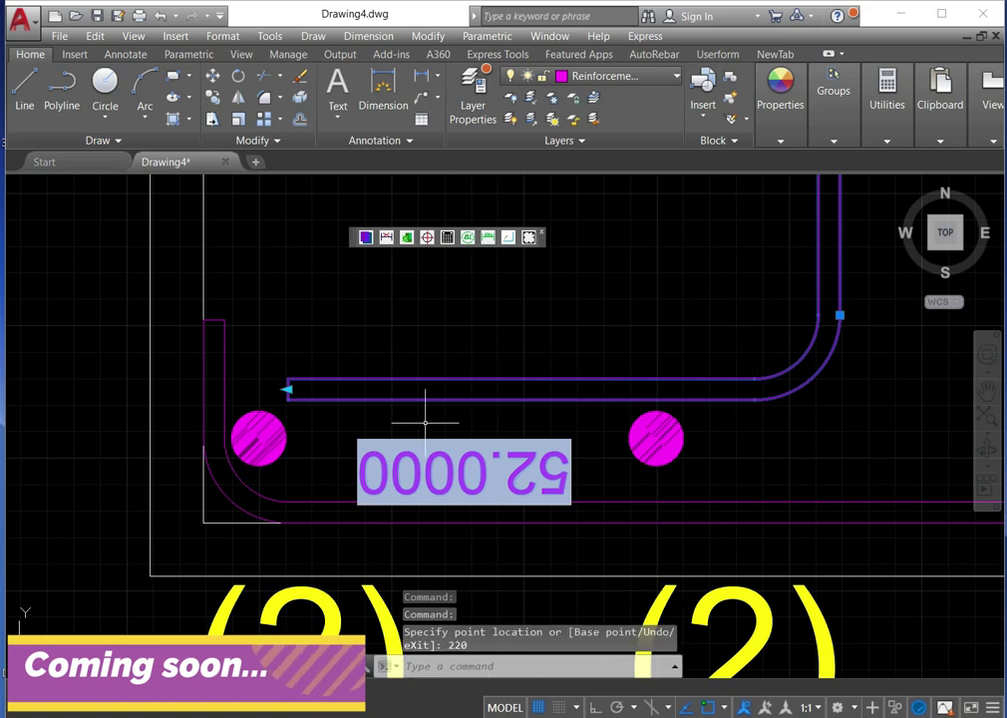
scroll(425, 423, down, 5)
scroll(483, 423, down, 5)
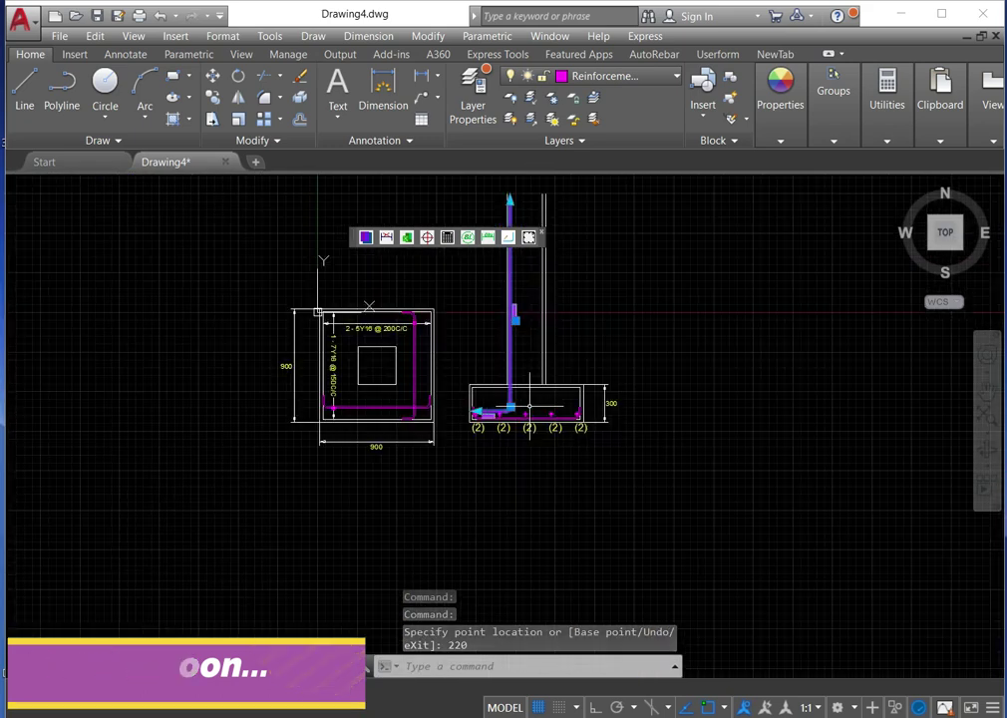
- Start adding another footing rebar with shape code 37, bar diameter 12 and spacing 0
scroll(532, 291, up, 4)
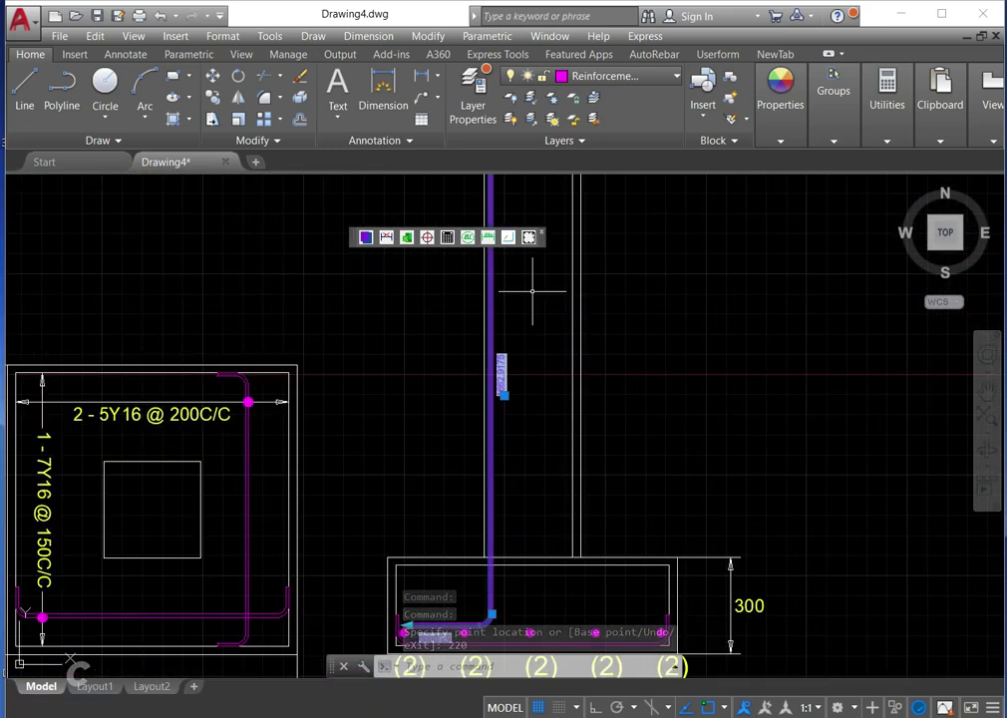
click(528, 236)
click(446, 301)
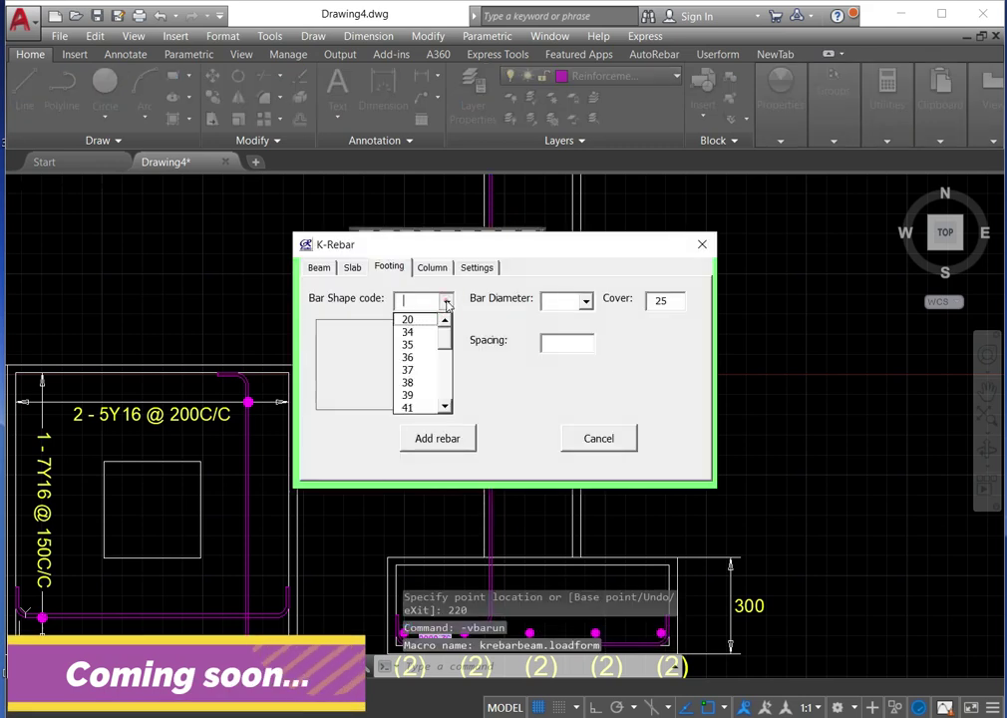
click(432, 371)
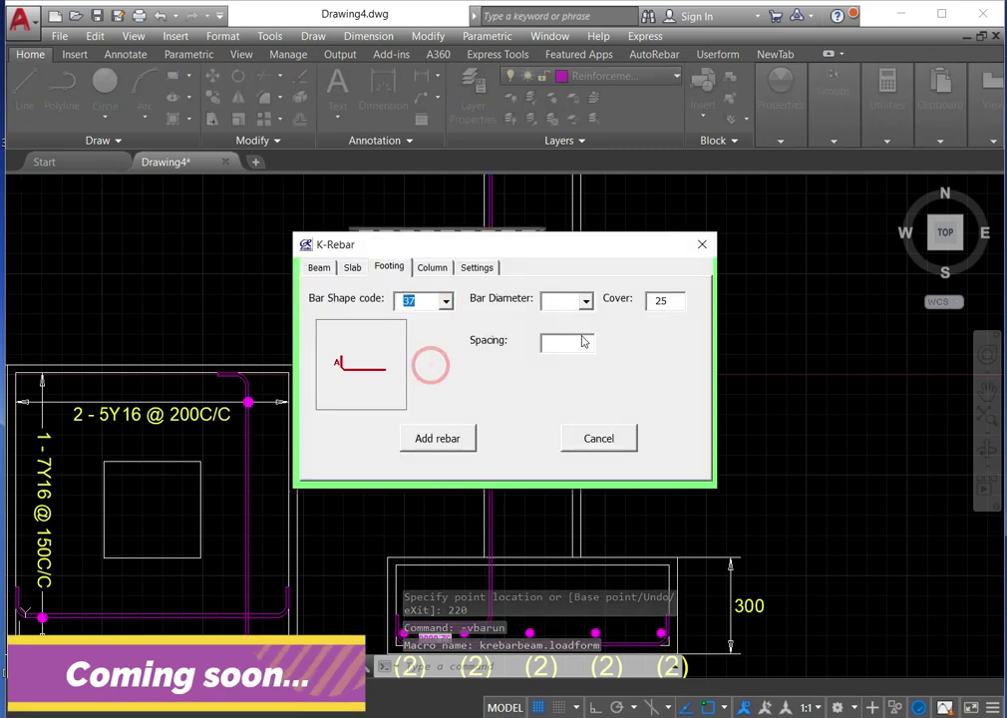
click(585, 300)
click(567, 338)
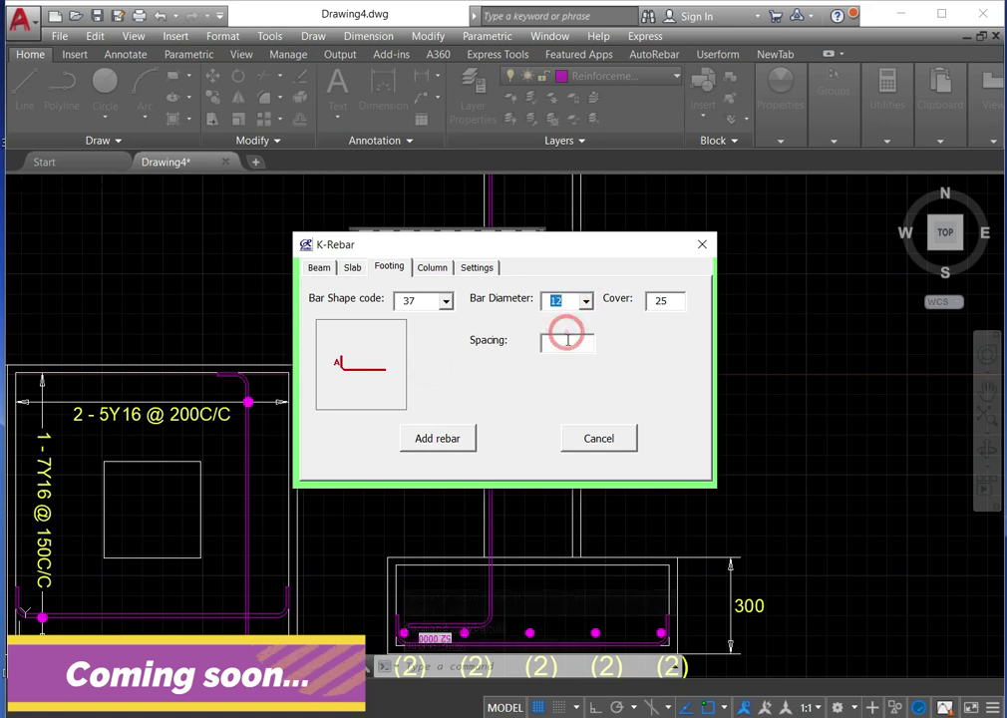
text(0)
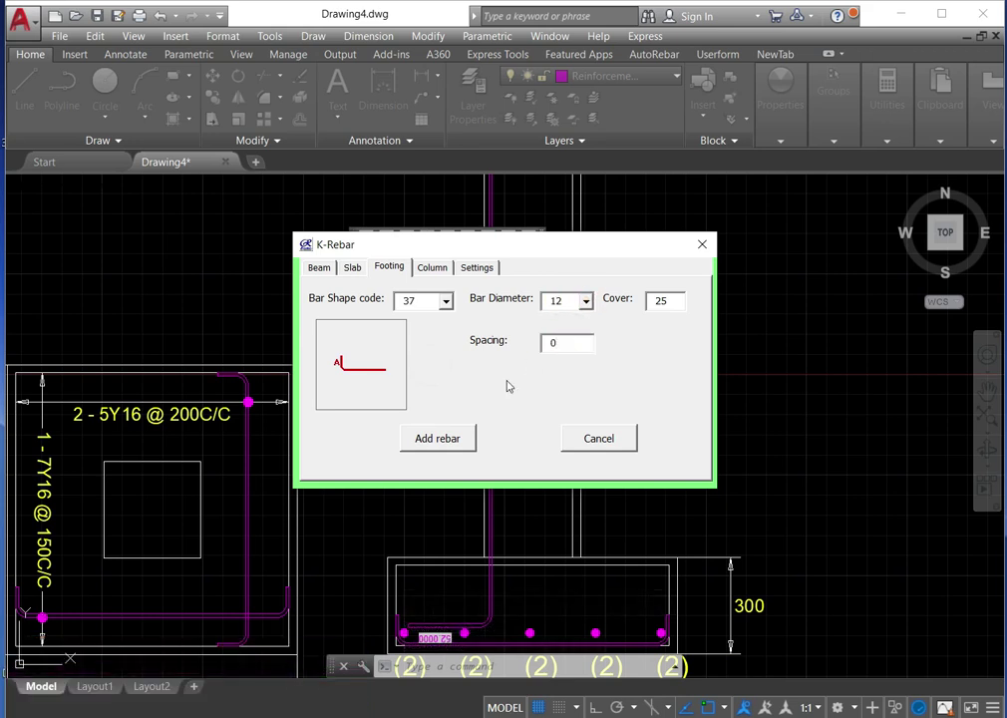
click(439, 439)
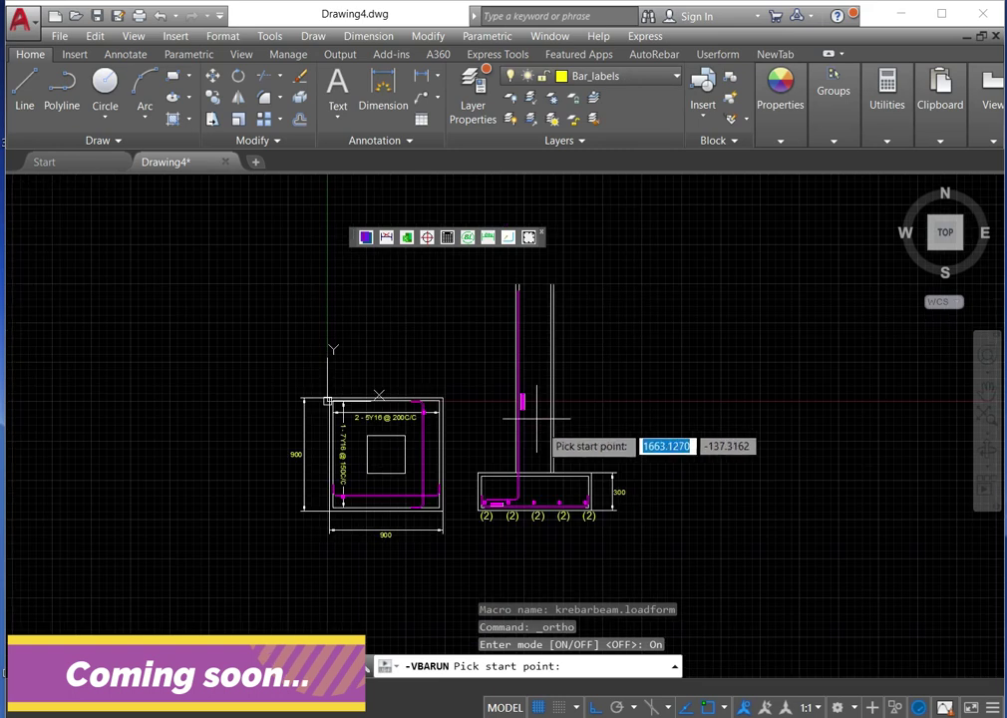
- Place the bar along the column's right inner cover line from just above the bottom dots to near the column top, quantity 2, bend Right
scroll(556, 490, up, 2)
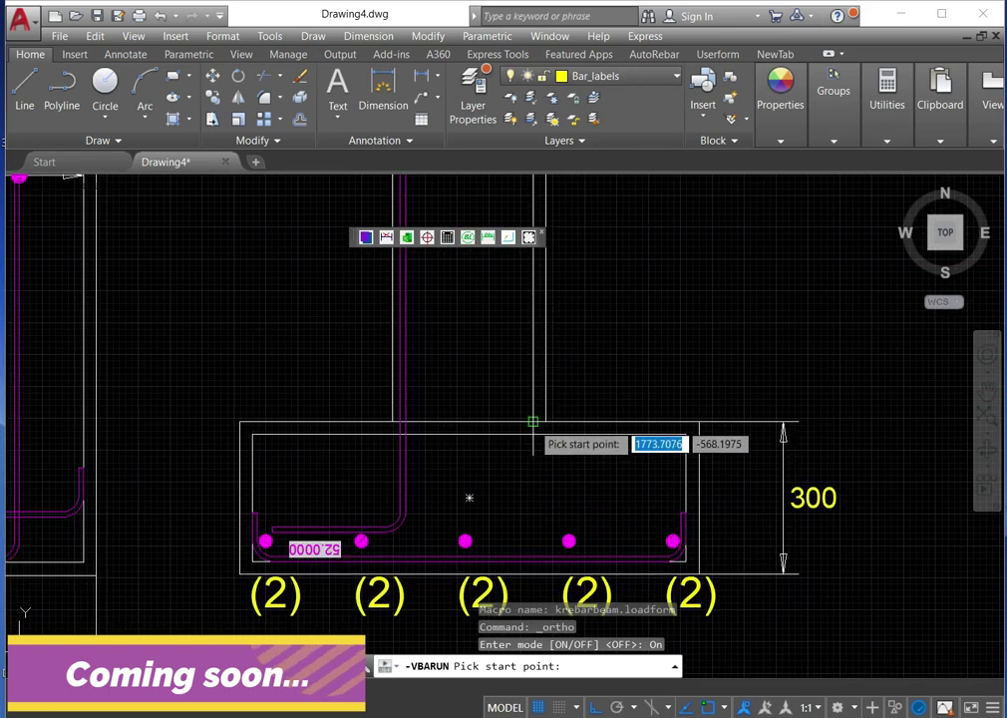
click(536, 532)
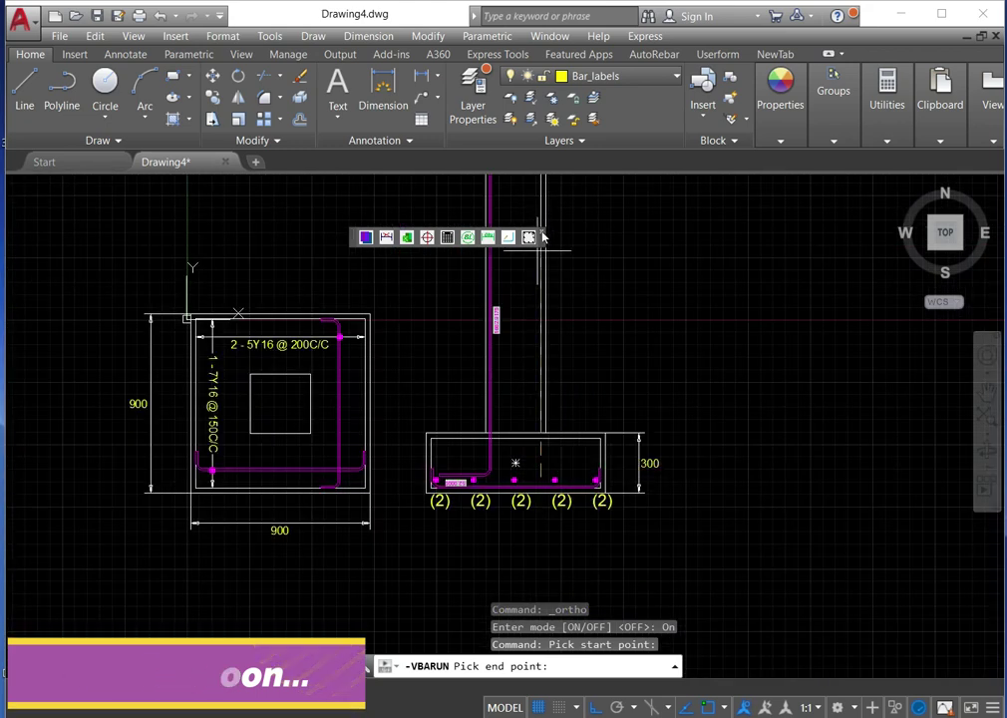
scroll(533, 249, down, 3)
scroll(546, 186, up, 5)
scroll(546, 185, up, 3)
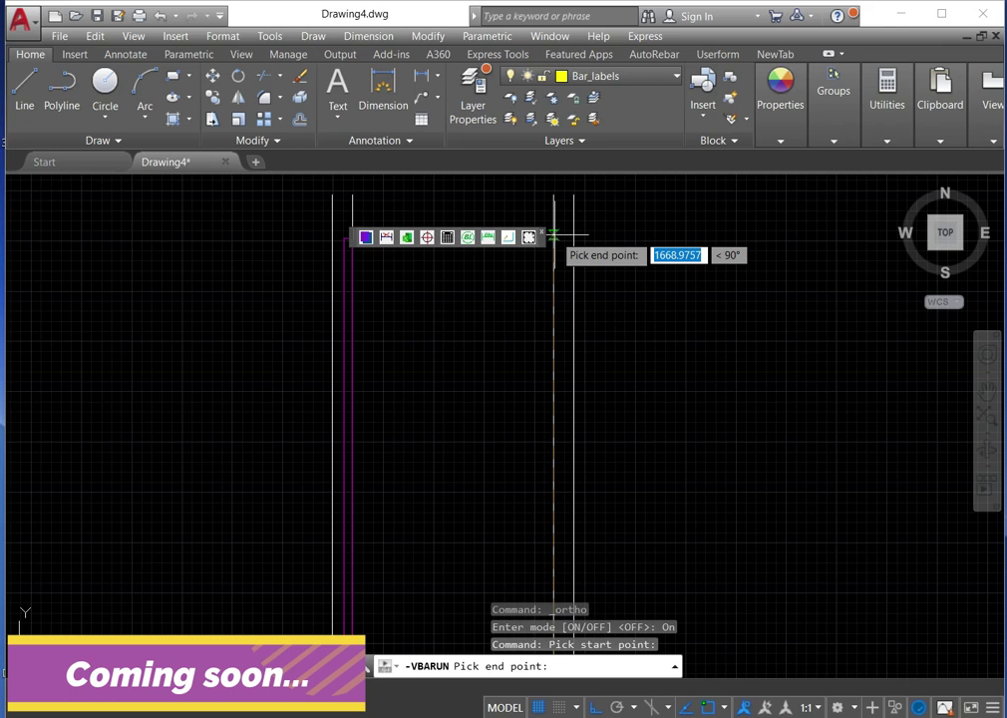
click(555, 235)
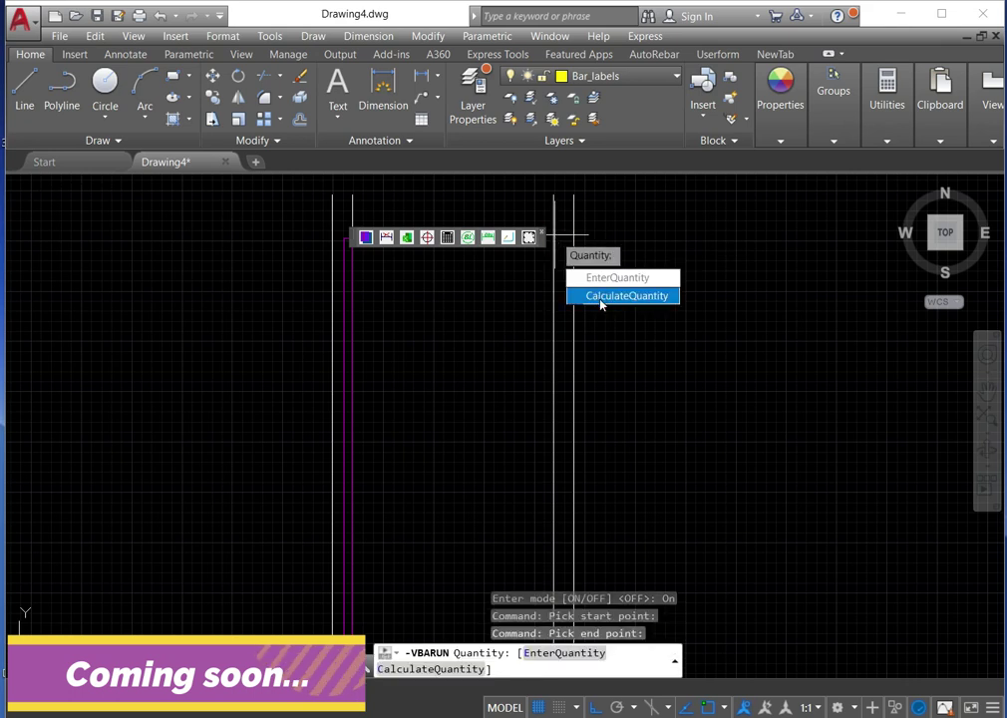
click(600, 279)
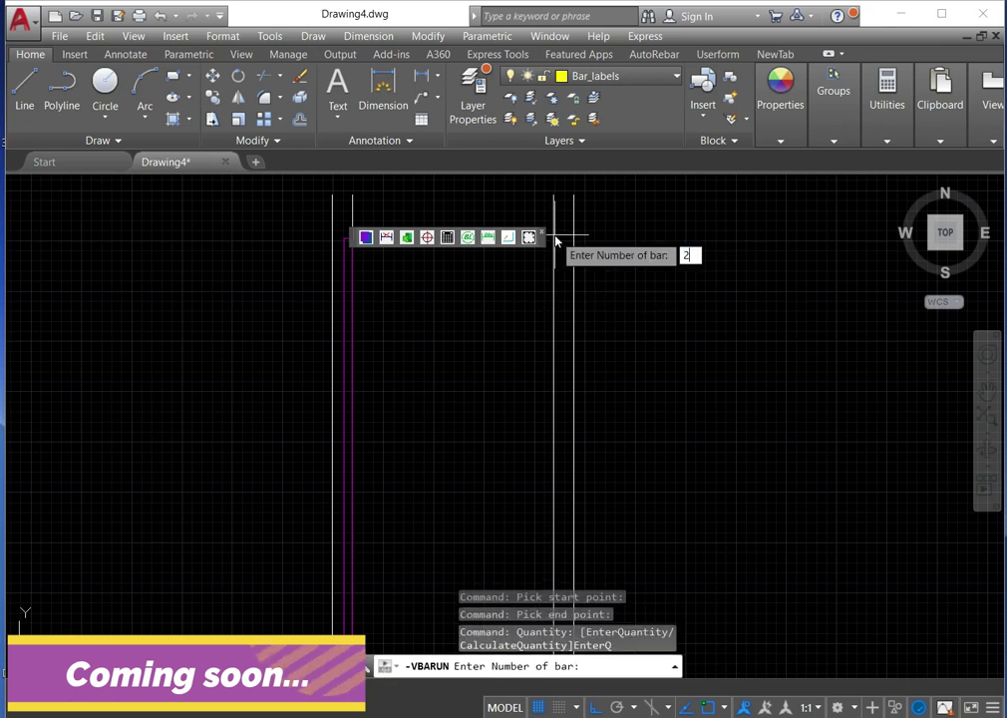
text(2)
key(Return)
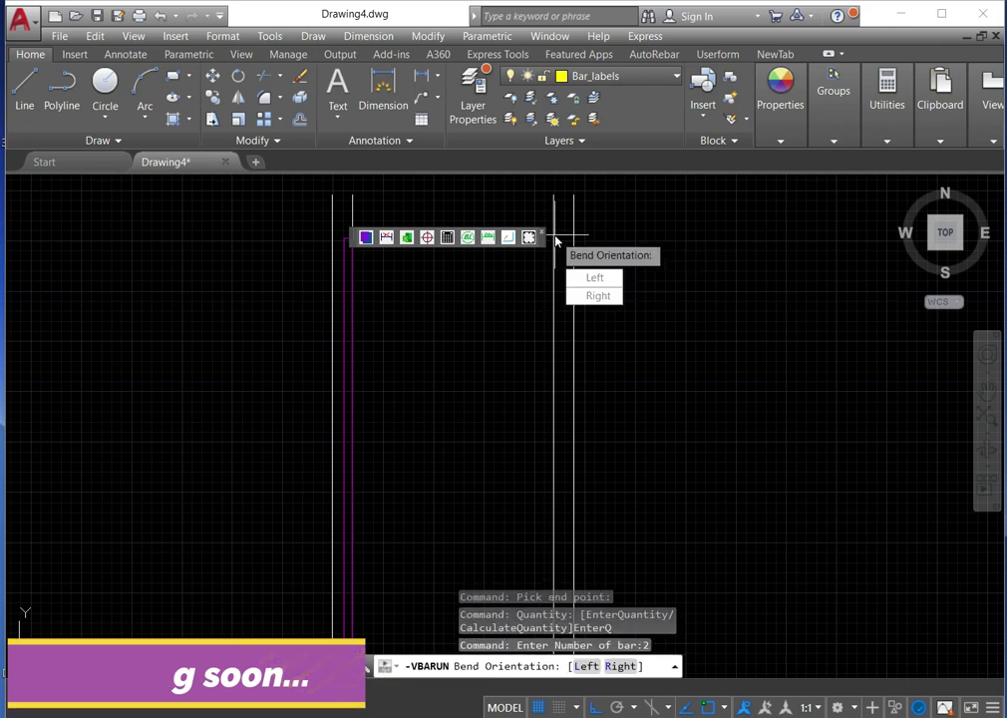
click(596, 296)
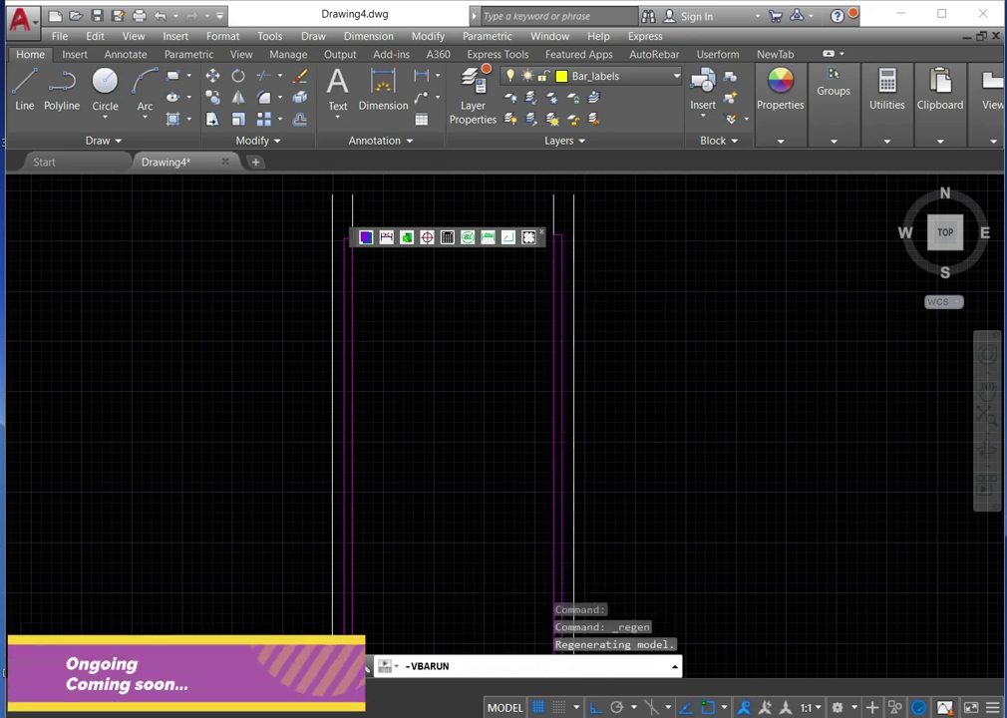
- Lengthen the horizontal bend leg of the right column starter bar to match the left bar's 220 leg
scroll(558, 356, up, 10)
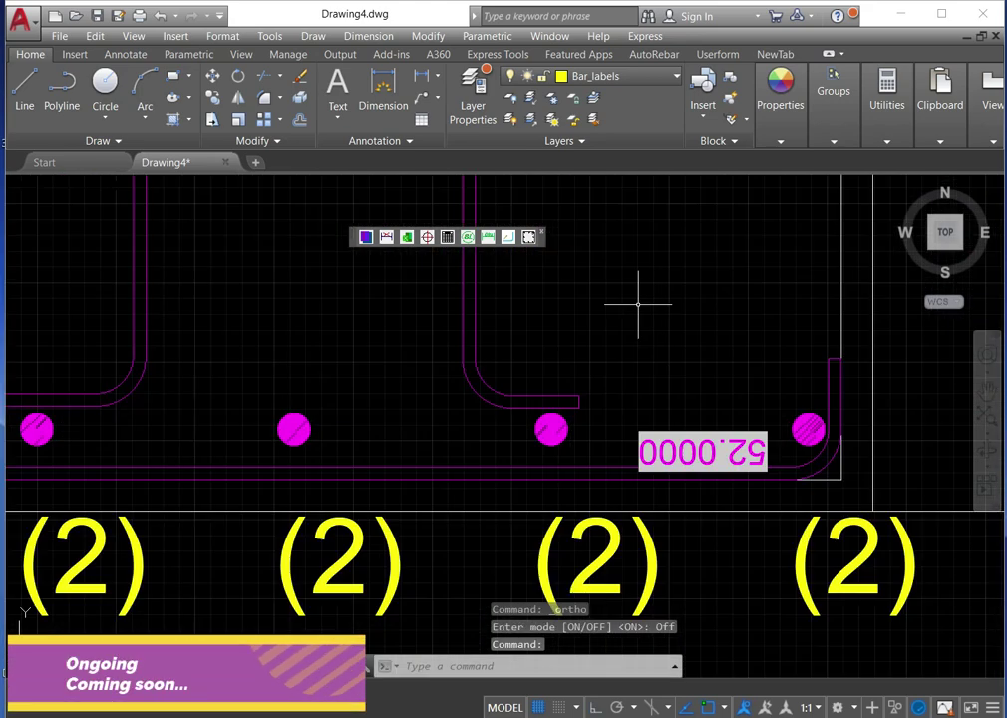
click(572, 397)
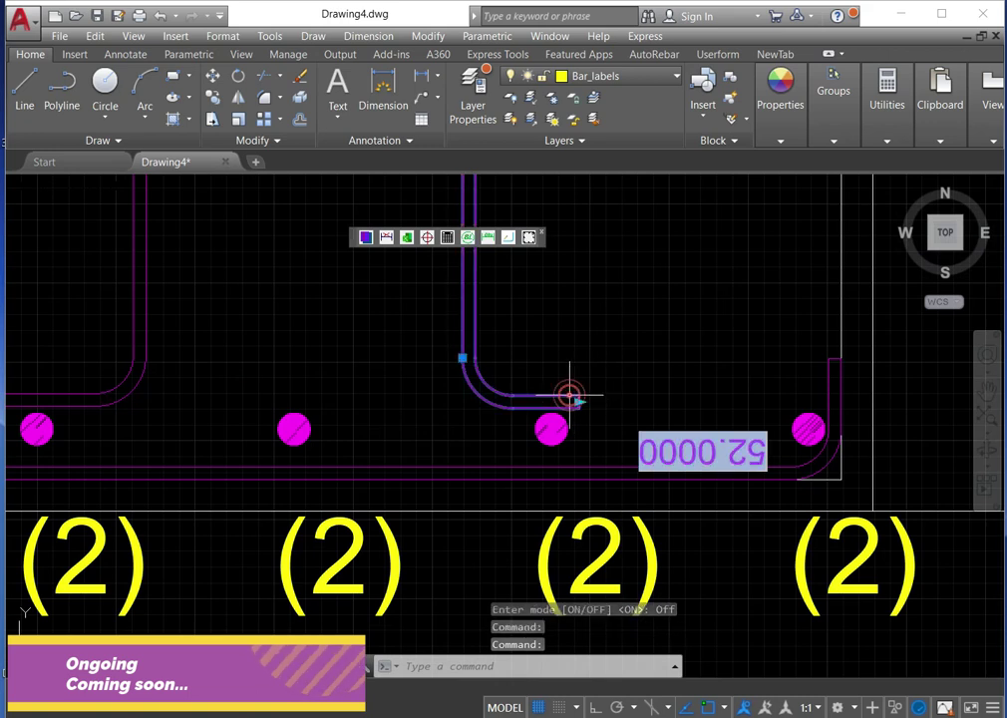
click(578, 402)
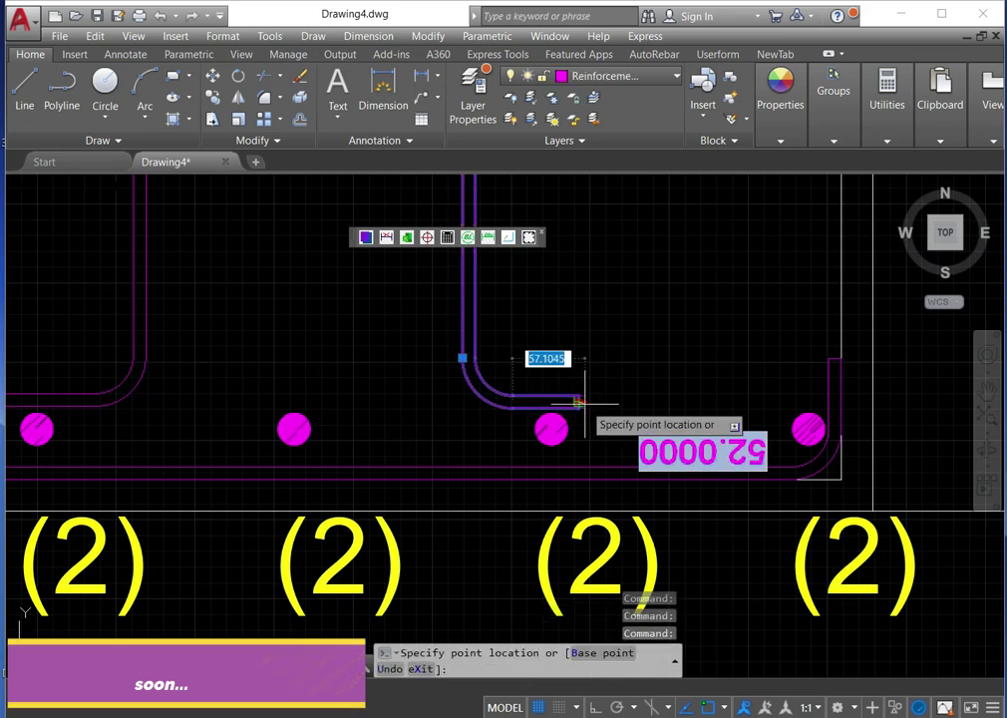
text(20)
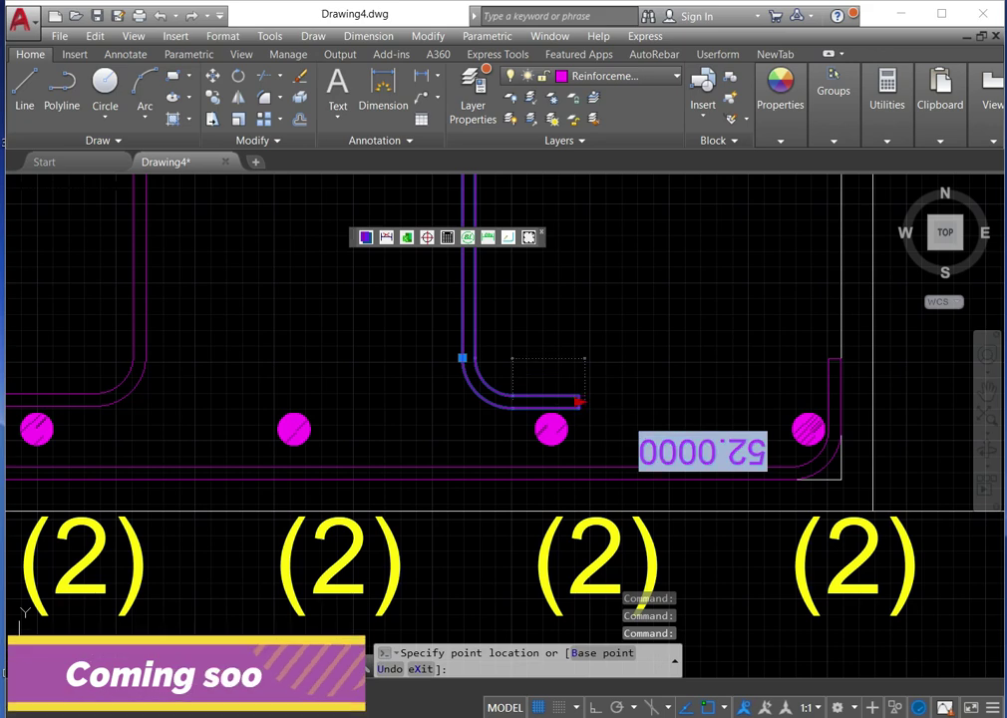
key(Return)
scroll(589, 402, down, 5)
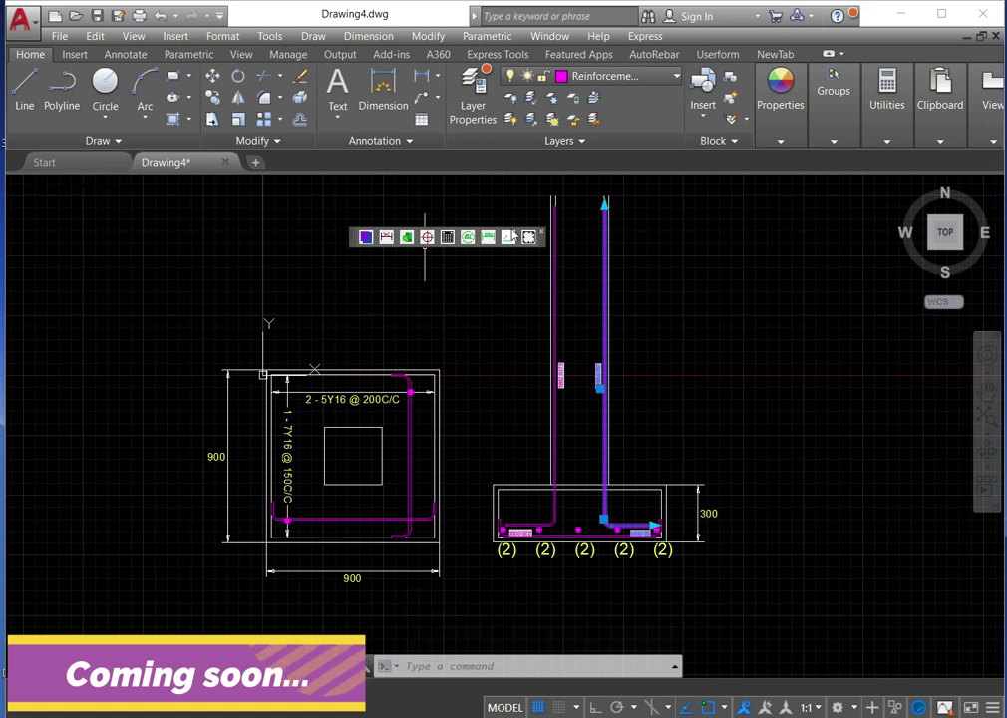
- Start adding a footing rebar with shape code 60, bar diameter 10 and spacing 150
click(529, 238)
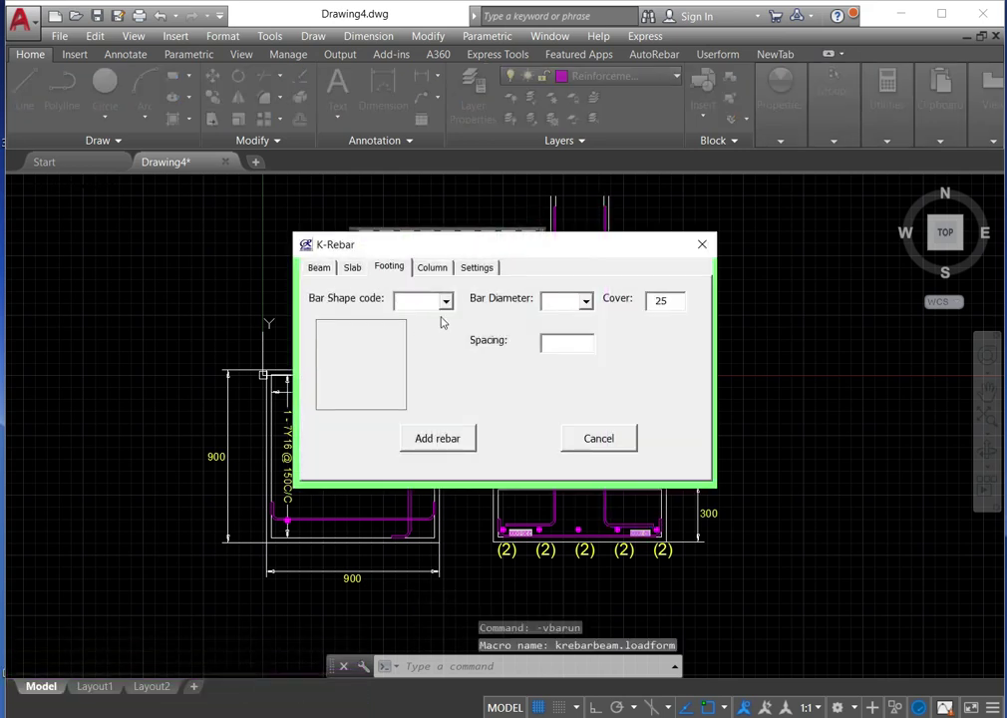
click(445, 302)
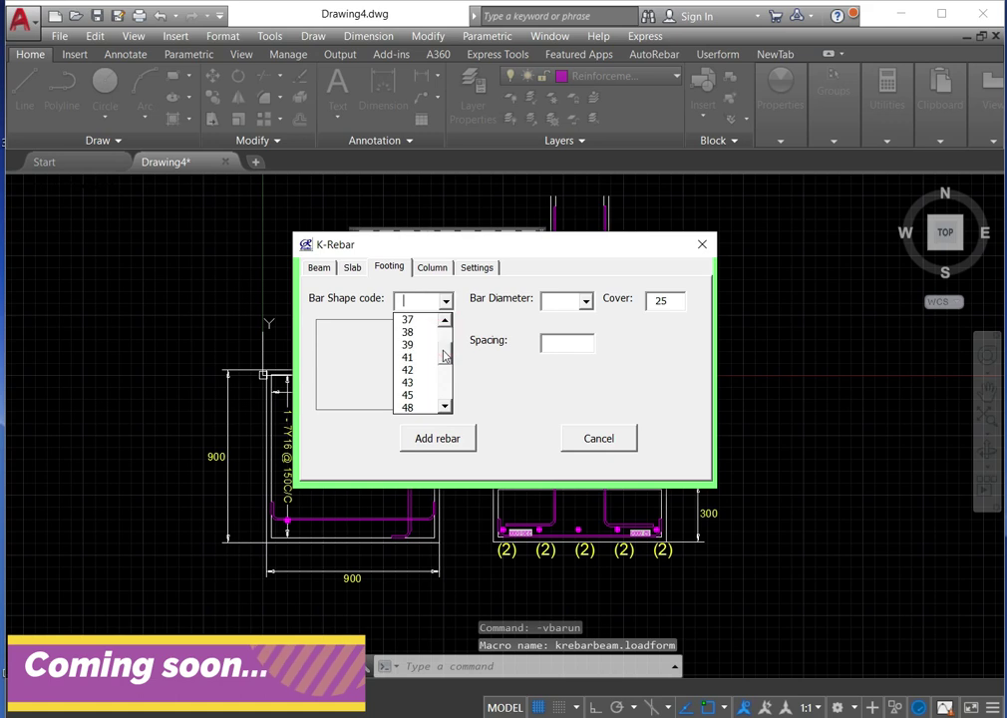
click(420, 396)
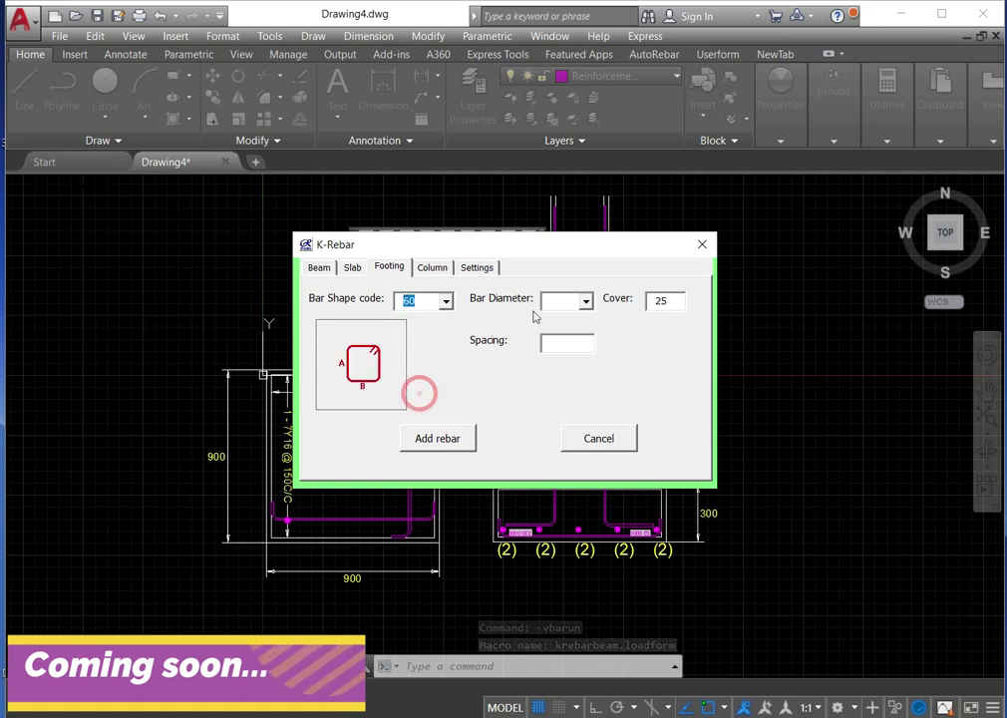
click(587, 302)
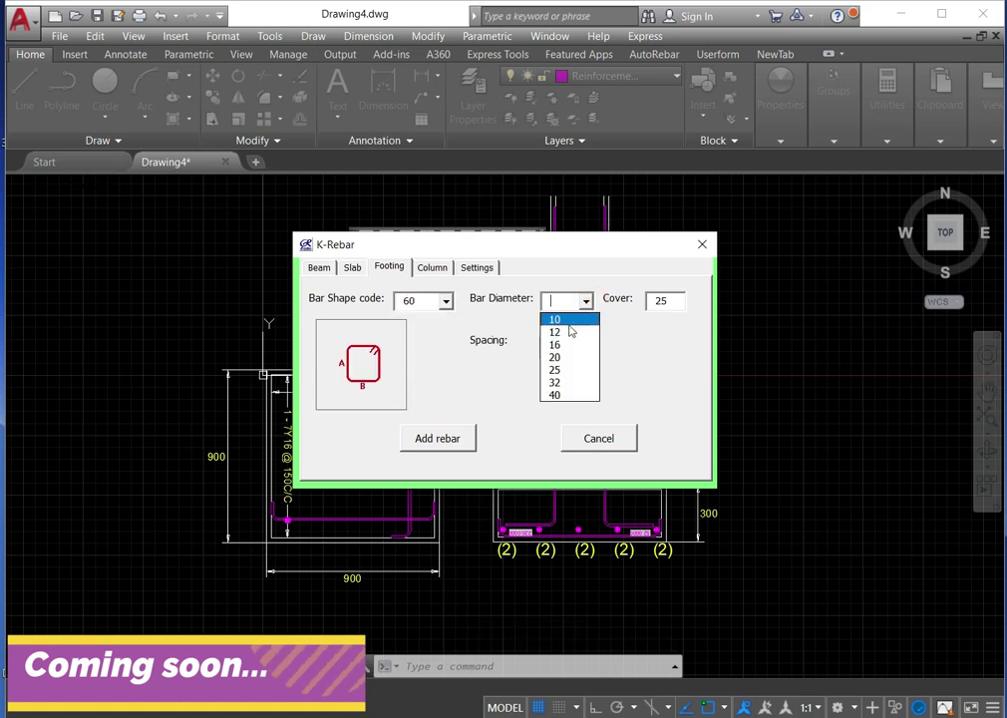
click(567, 320)
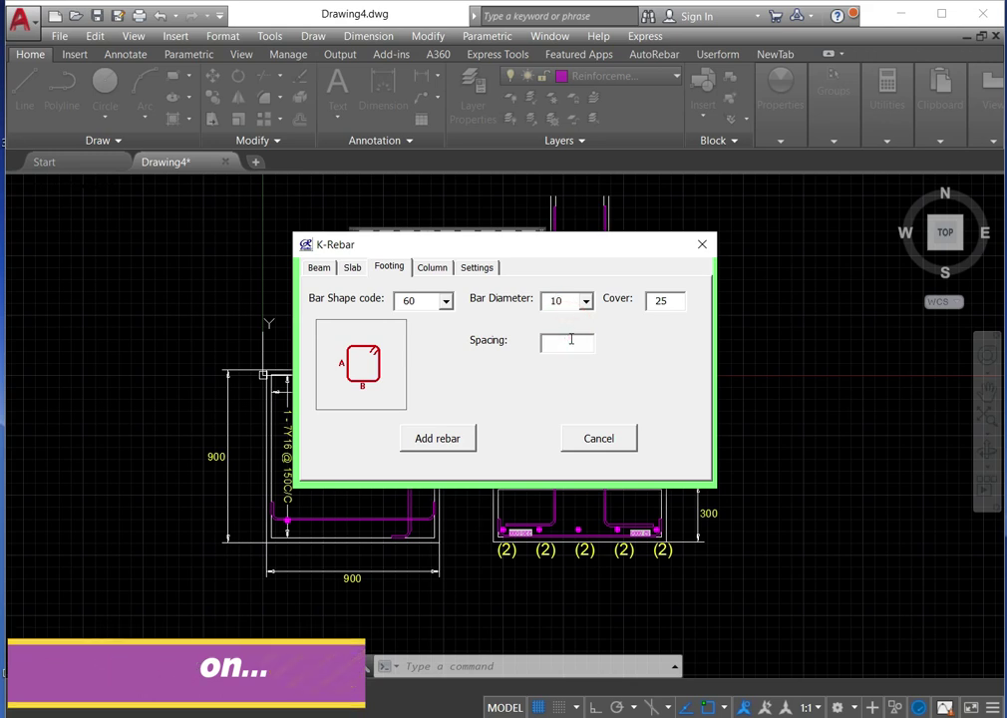
click(571, 339)
text(150)
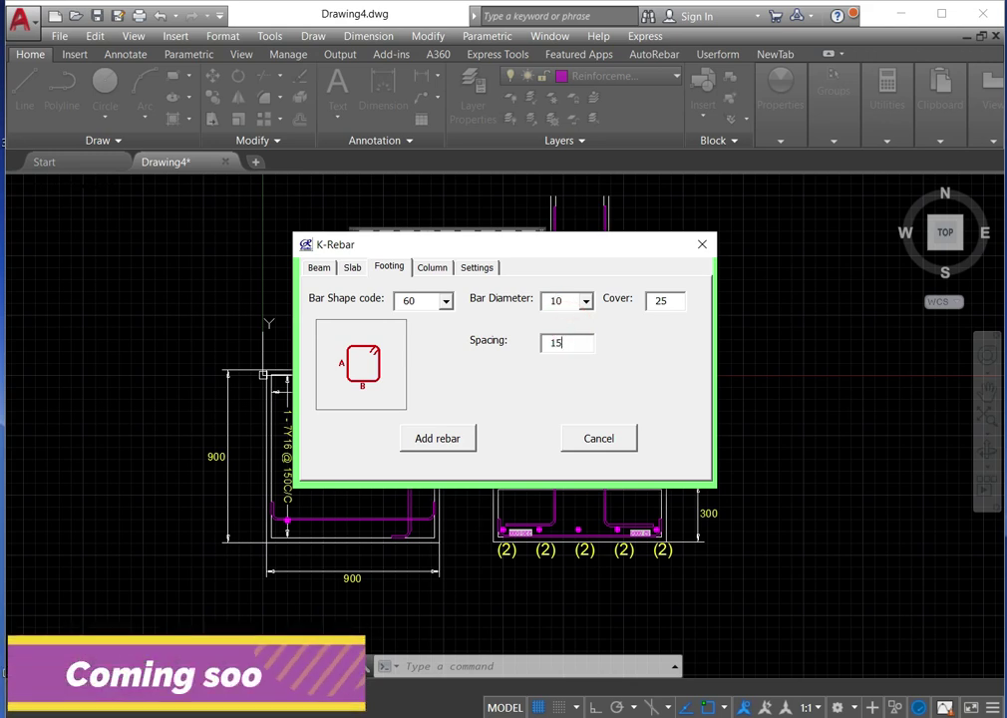
click(462, 446)
- Place the link between the lower-left and upper-right corners of the column square in plan, with the quantity calculated
scroll(368, 430, up, 4)
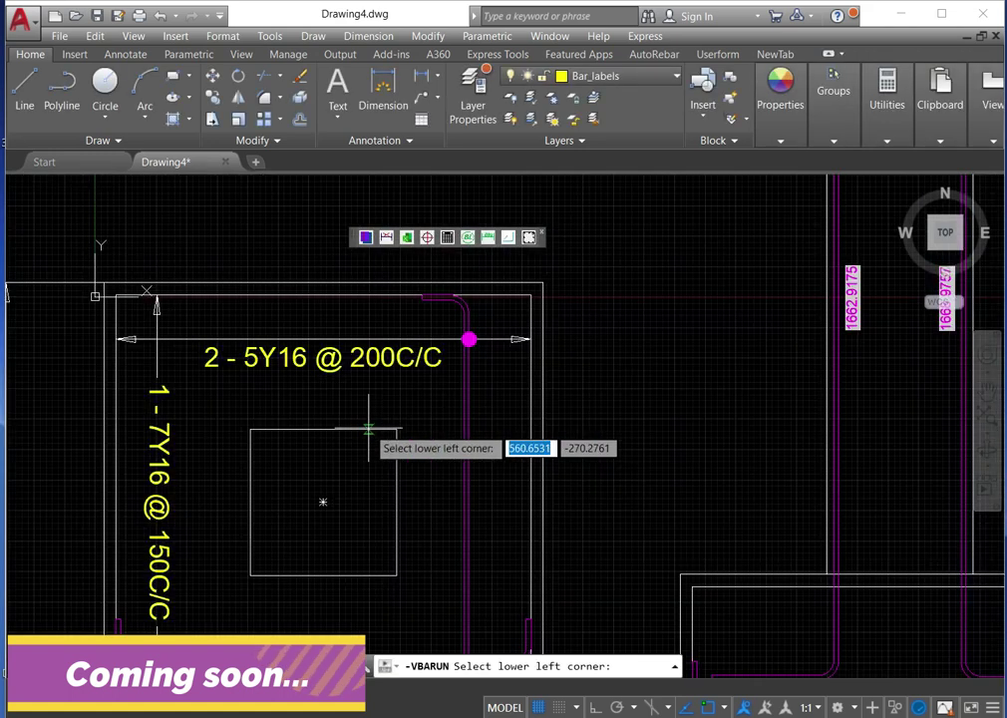
click(249, 576)
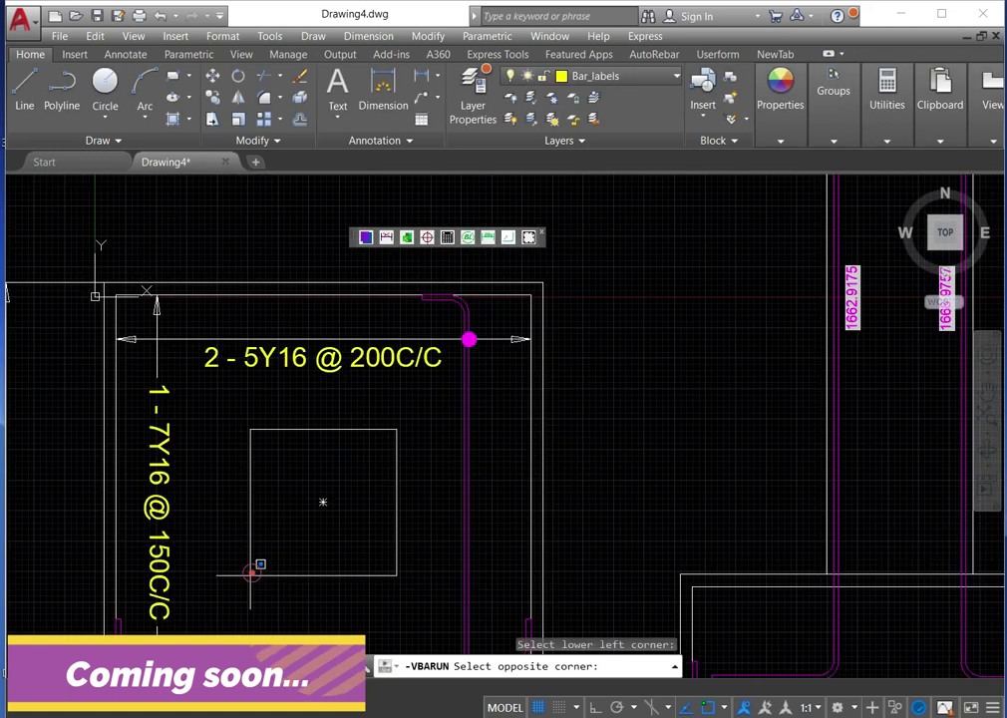
click(398, 428)
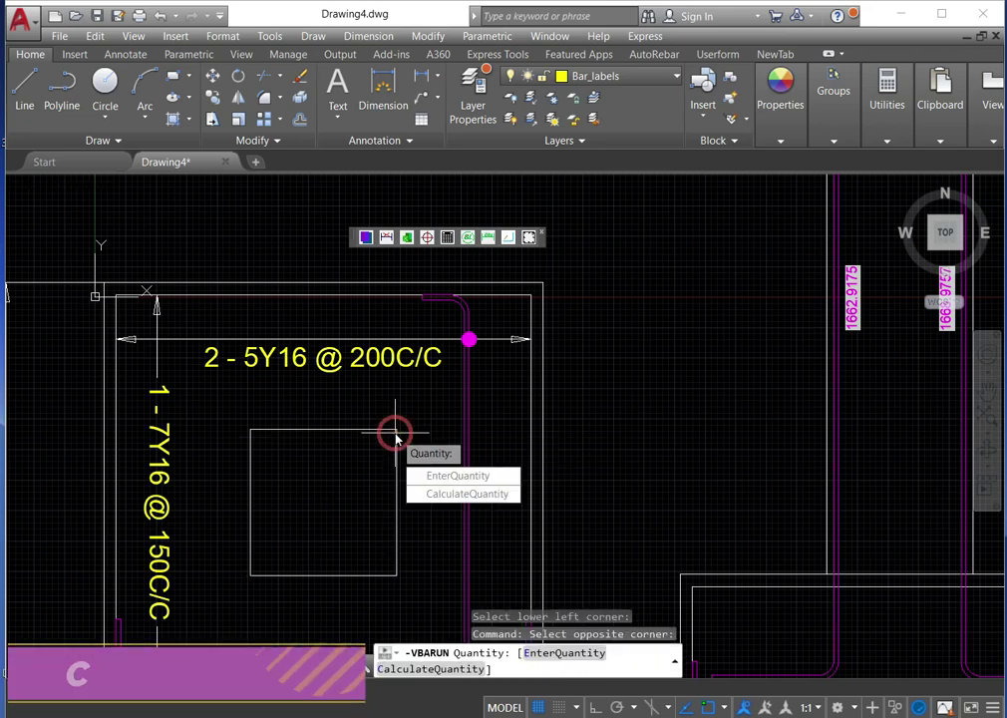
click(439, 494)
- Set the links' vertical range in section from just above the left starter bar's bend to near the column top, with the label left of the column
scroll(376, 417, down, 5)
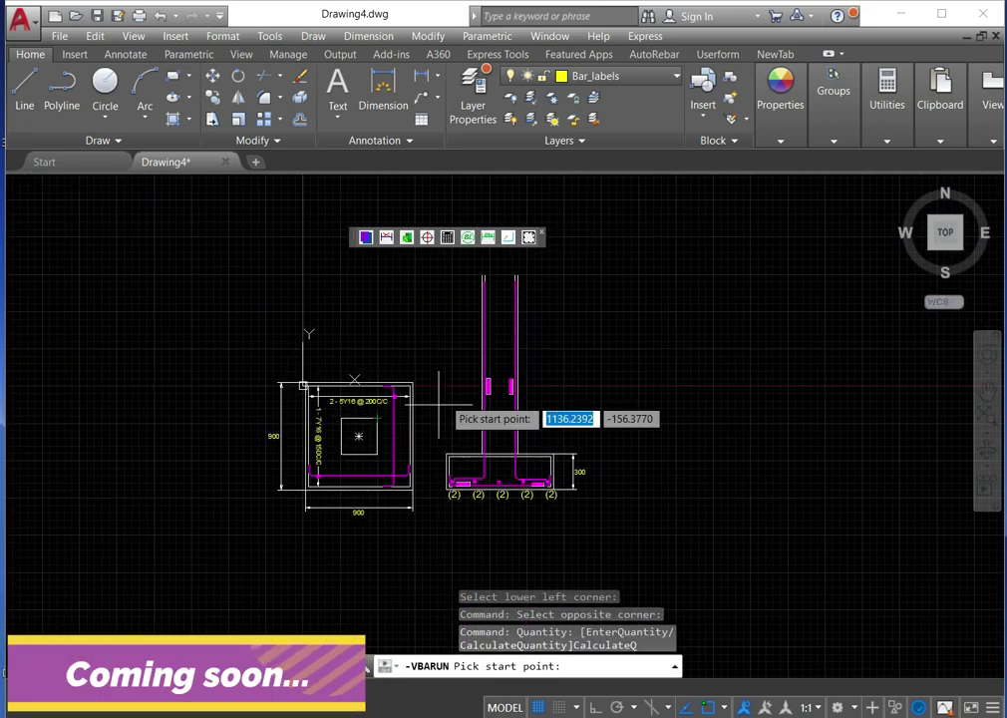
scroll(470, 459, up, 10)
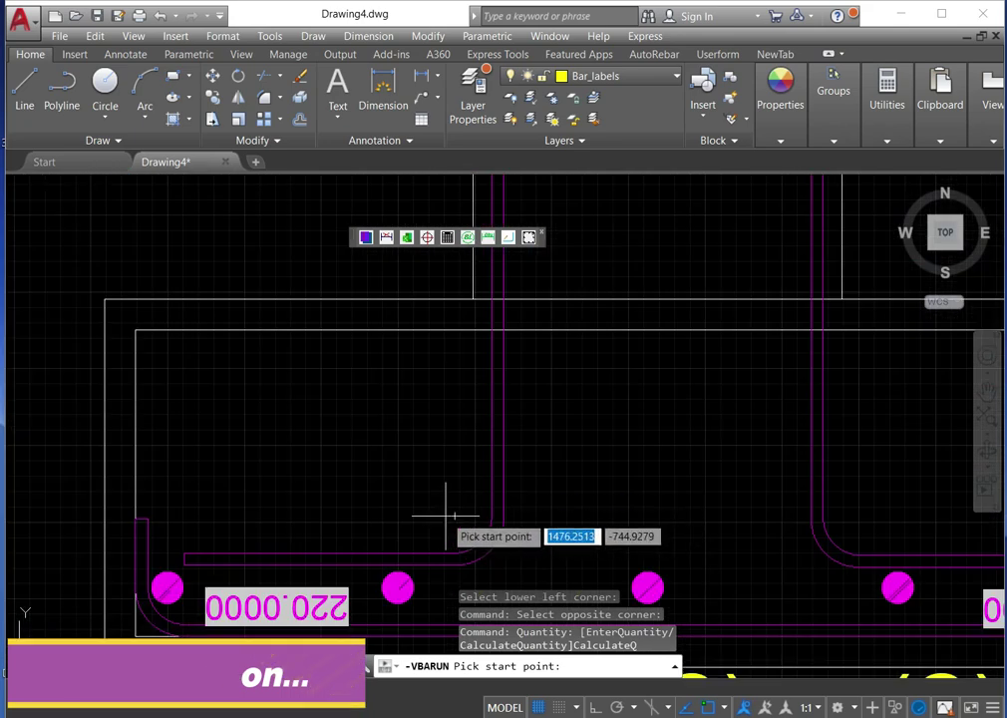
click(454, 515)
scroll(489, 533, down, 8)
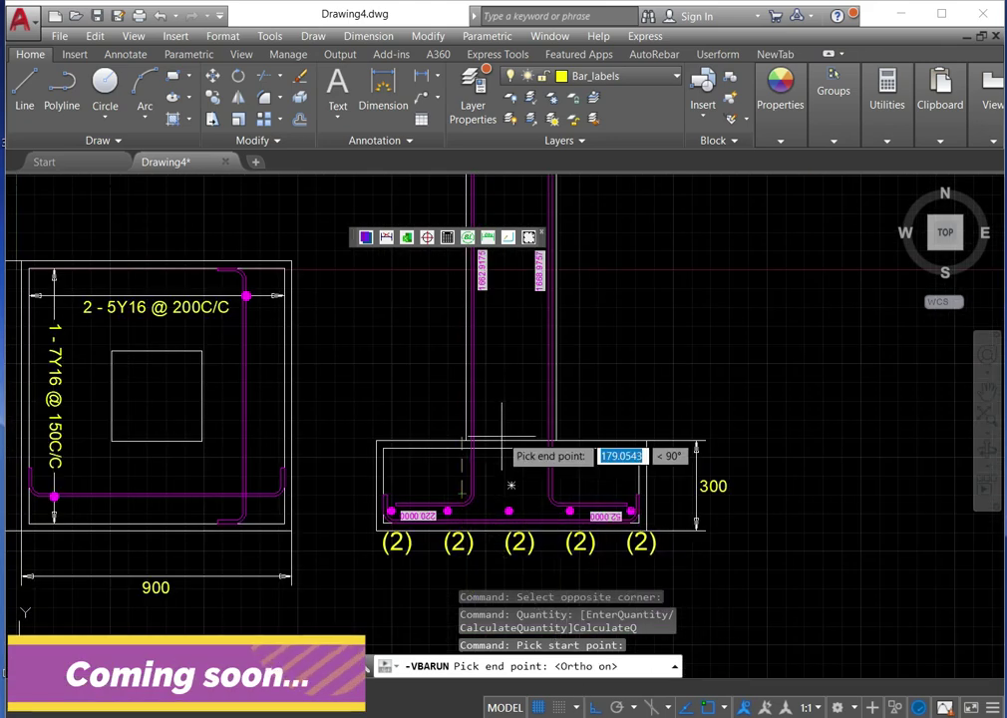
scroll(439, 374, down, 5)
scroll(466, 254, up, 5)
scroll(469, 255, up, 4)
scroll(501, 300, down, 5)
scroll(504, 297, up, 3)
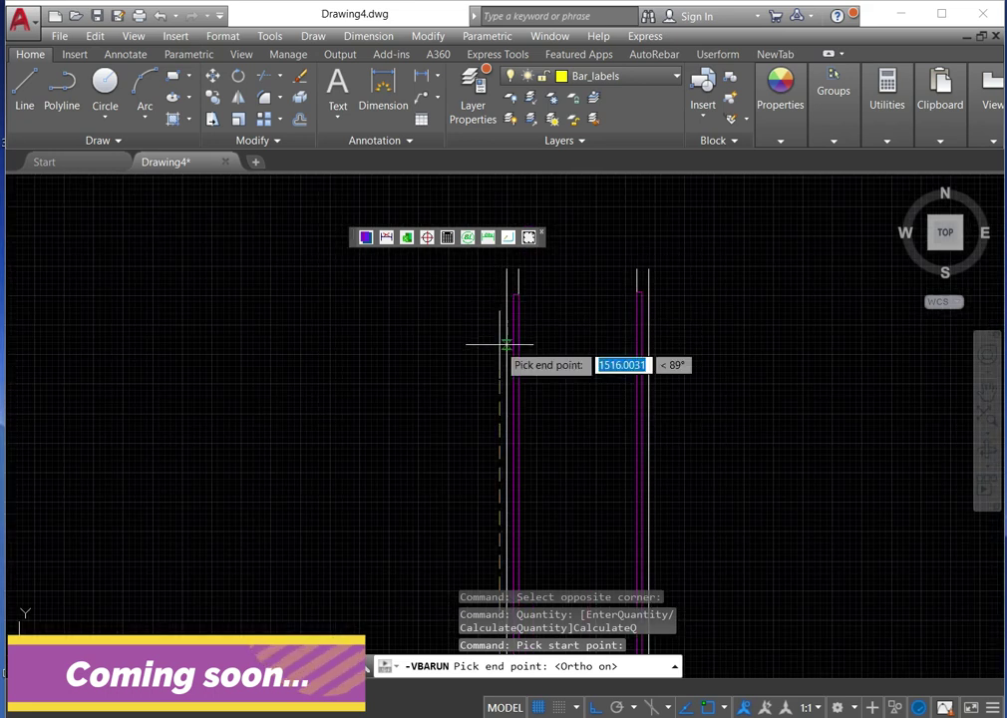
click(497, 315)
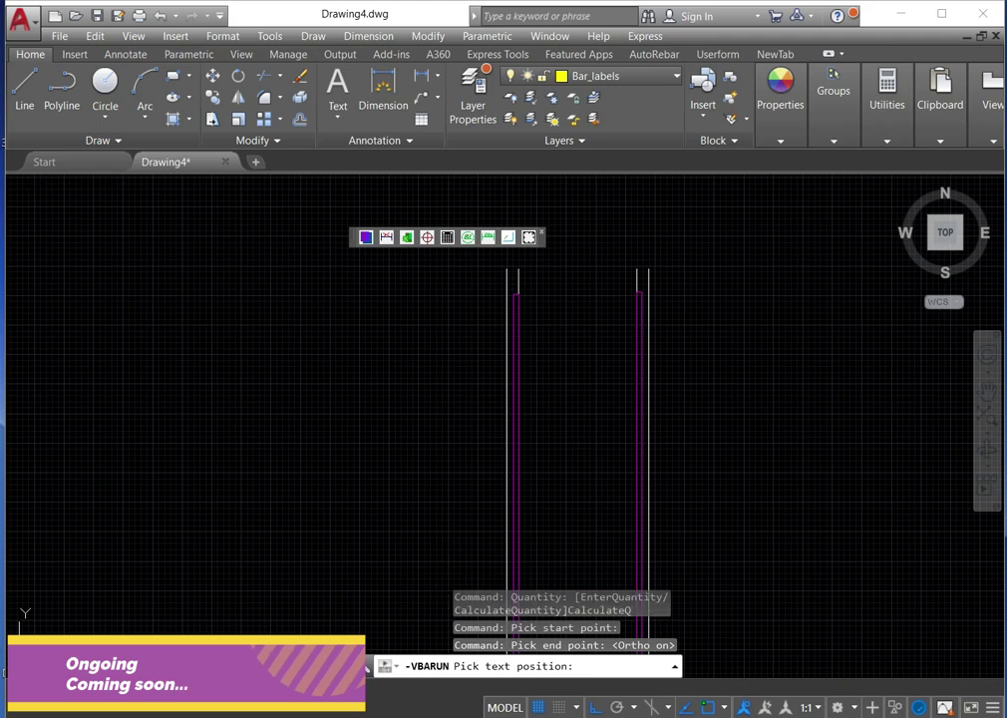
click(444, 399)
- Examine the link callout beside the column section and the link drawn in the plan
scroll(476, 409, down, 4)
scroll(468, 543, down, 3)
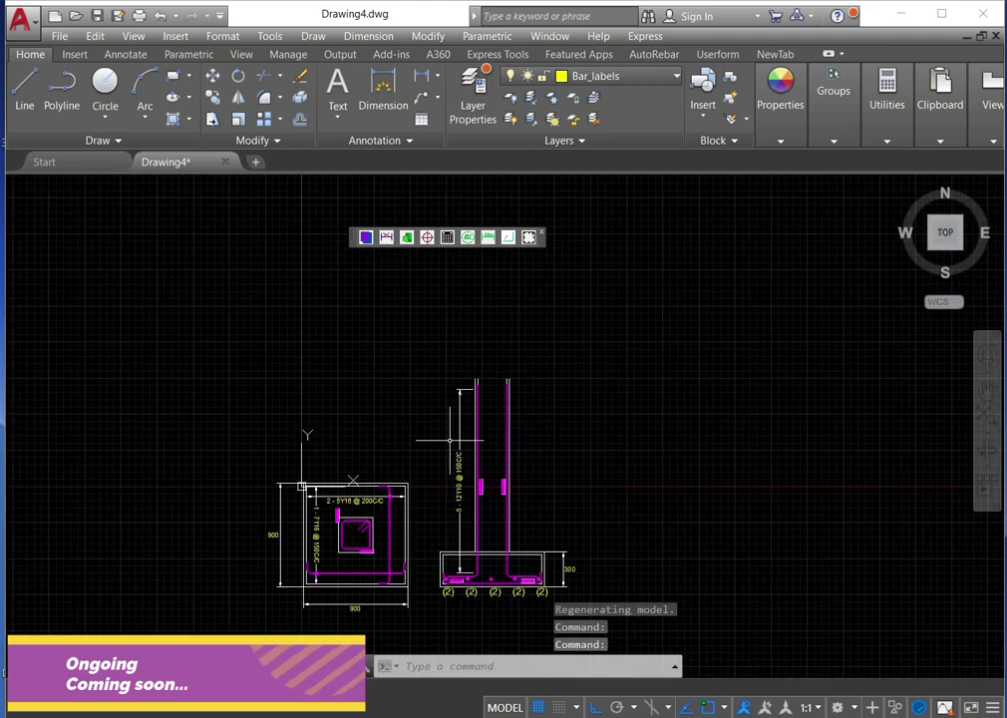
scroll(464, 488, up, 5)
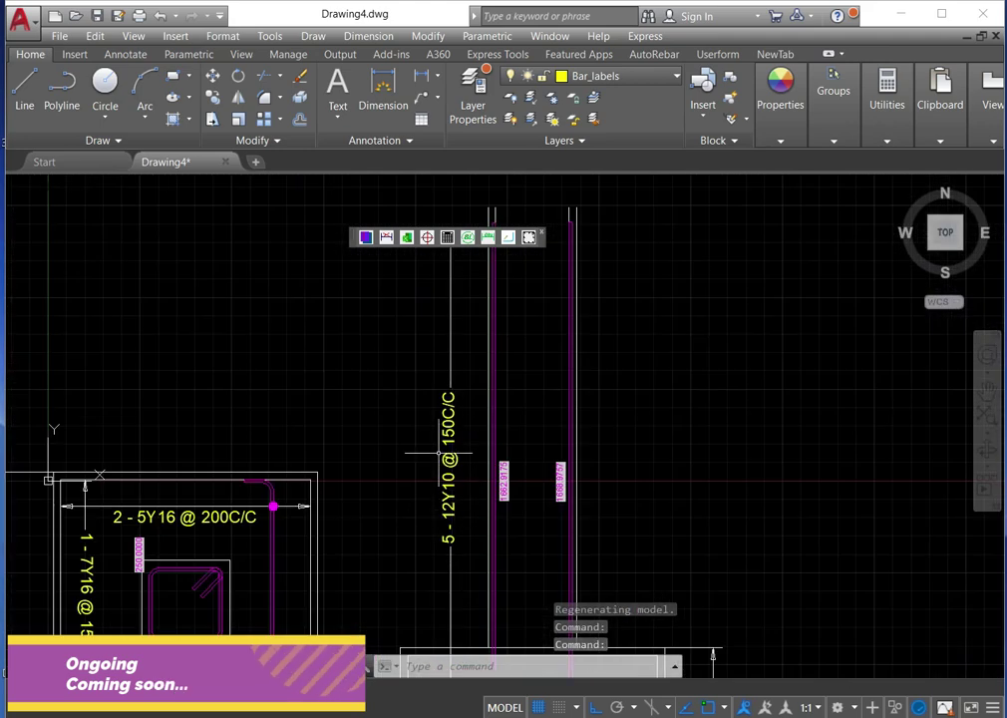
scroll(439, 454, down, 2)
scroll(449, 481, up, 3)
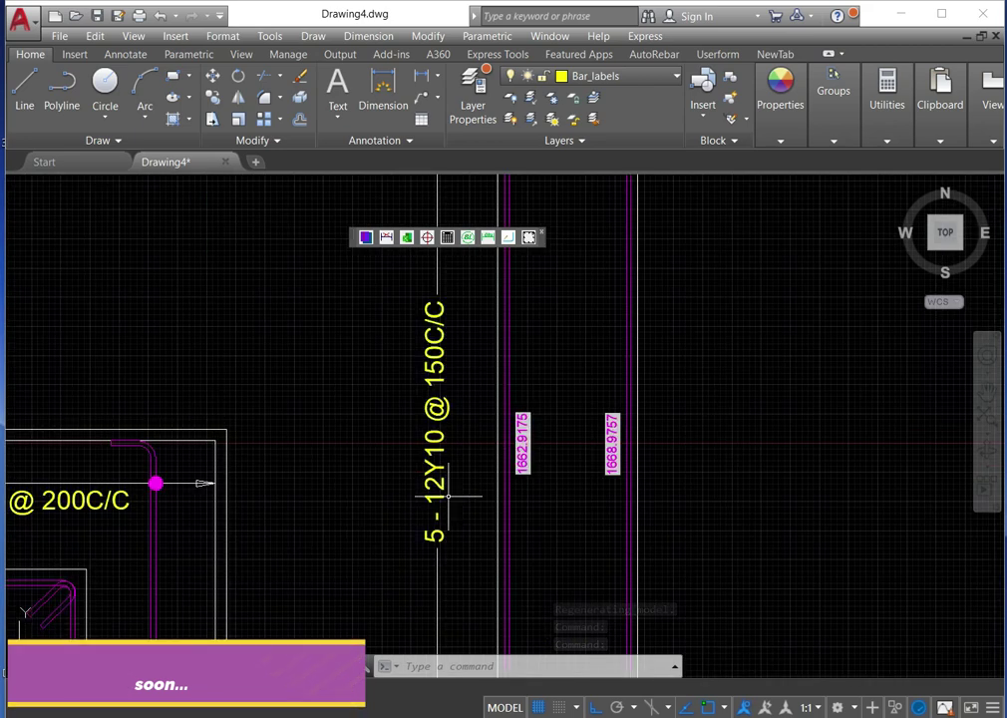
scroll(444, 518, down, 4)
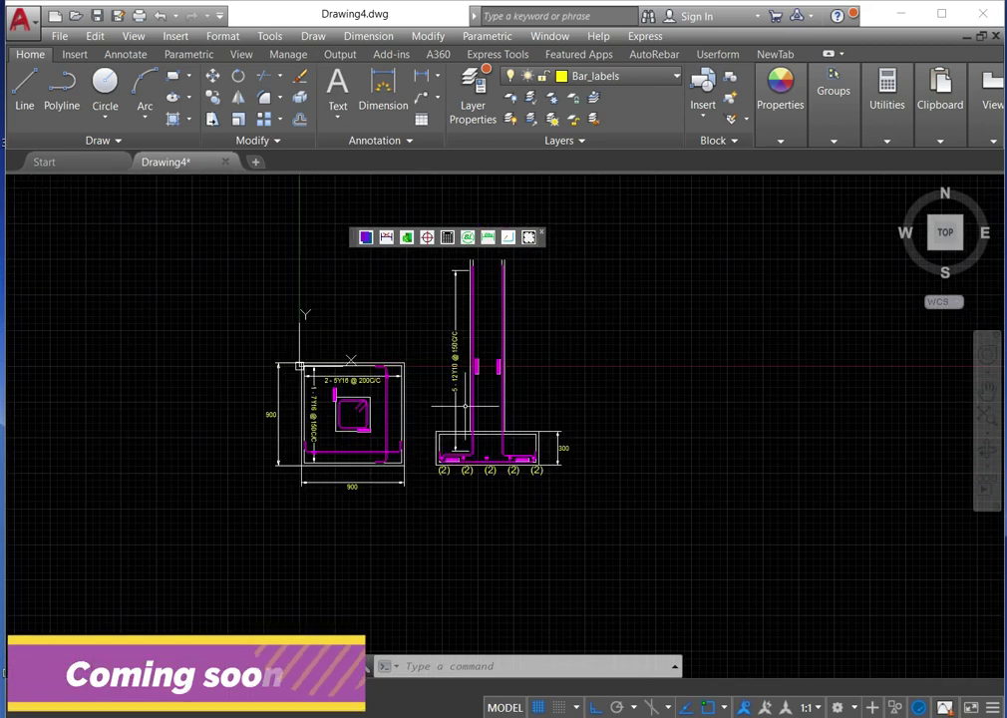
scroll(464, 396, up, 2)
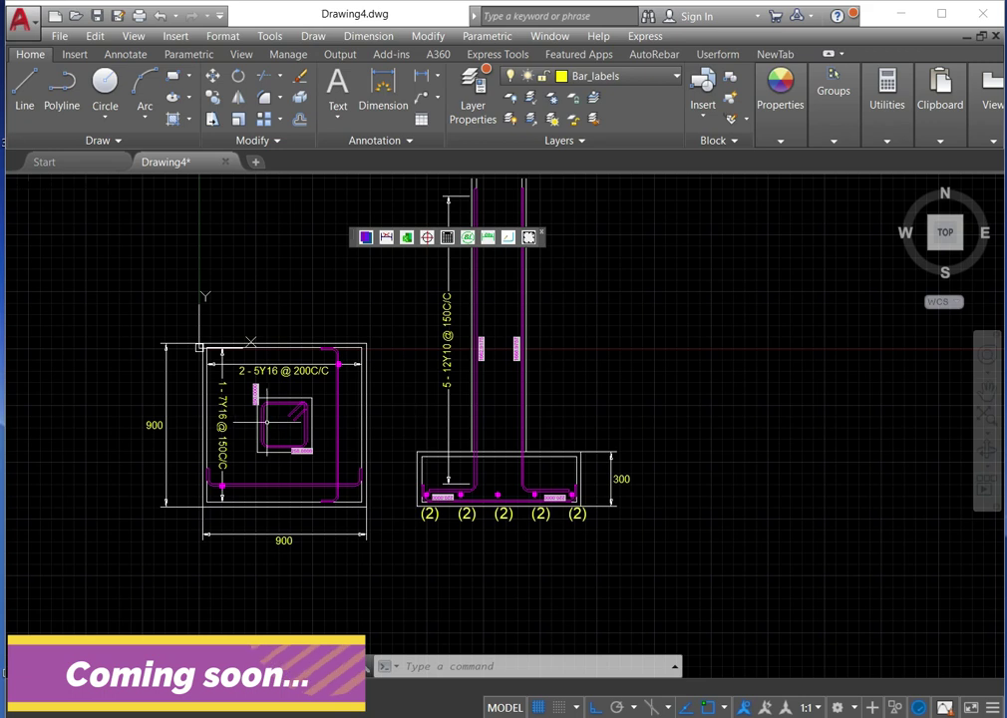
- Add section dots for the left column starter bar at the two left corners inside the link in plan
scroll(267, 422, up, 4)
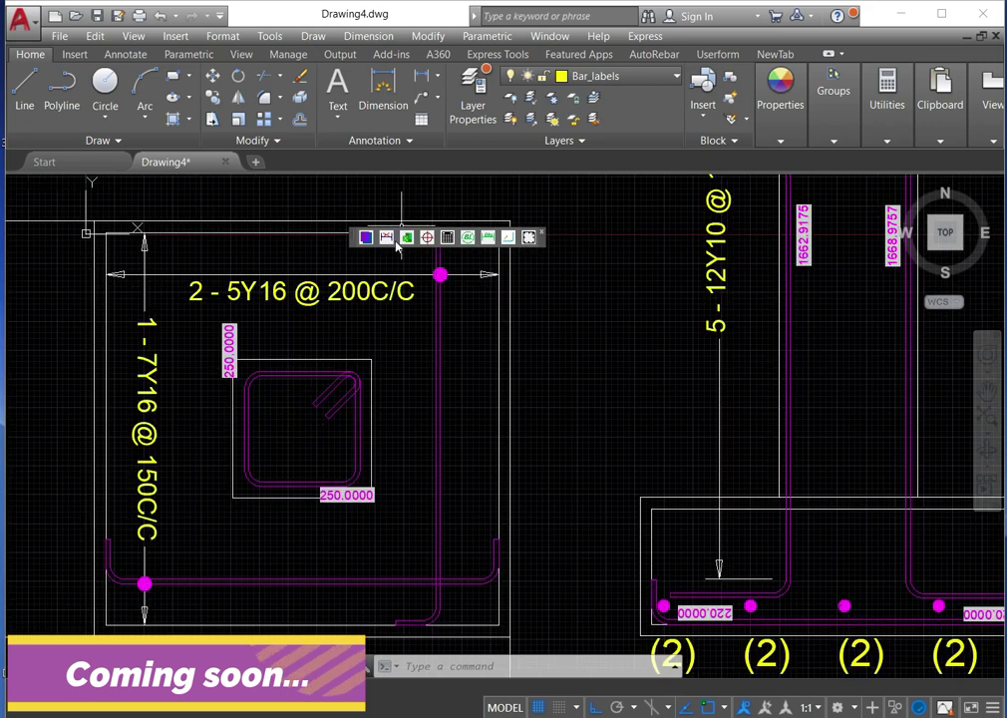
click(427, 243)
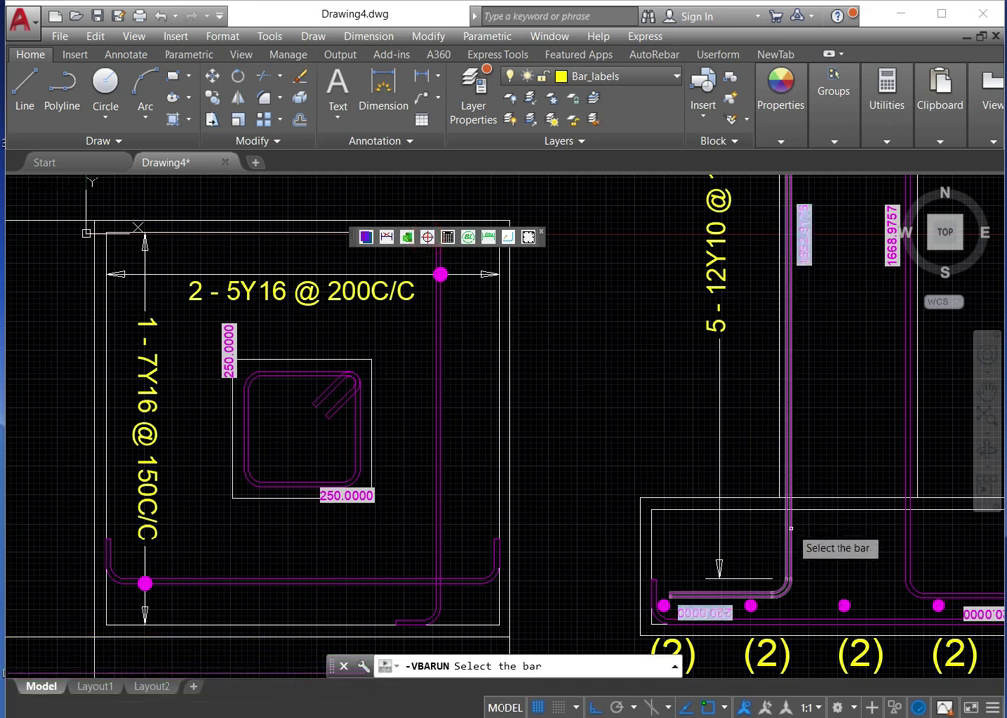
click(791, 526)
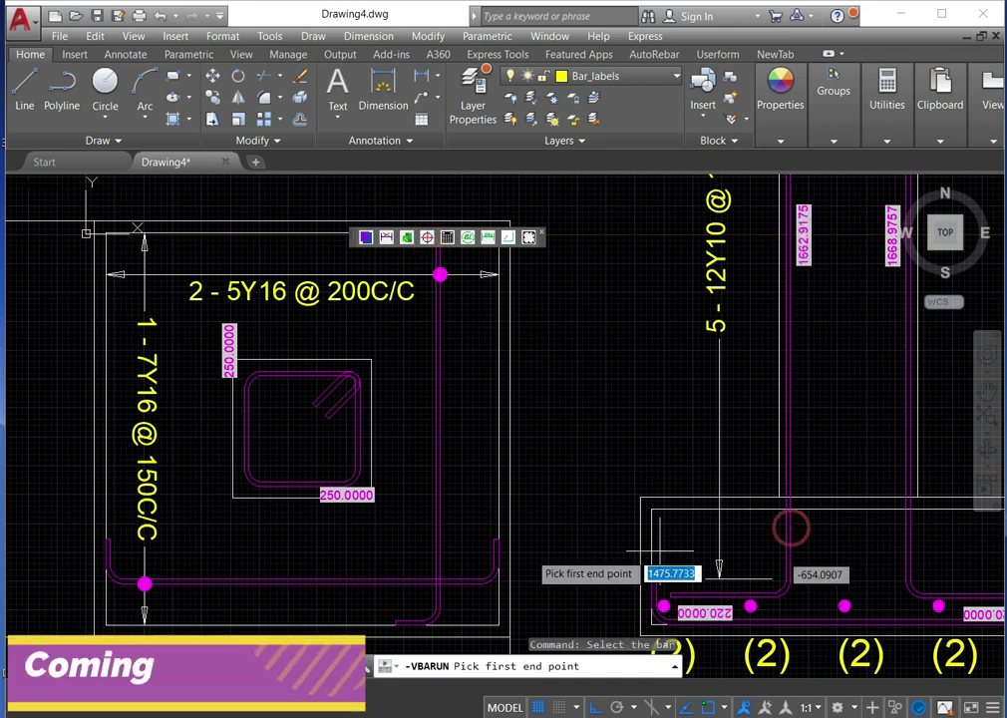
click(262, 385)
click(262, 482)
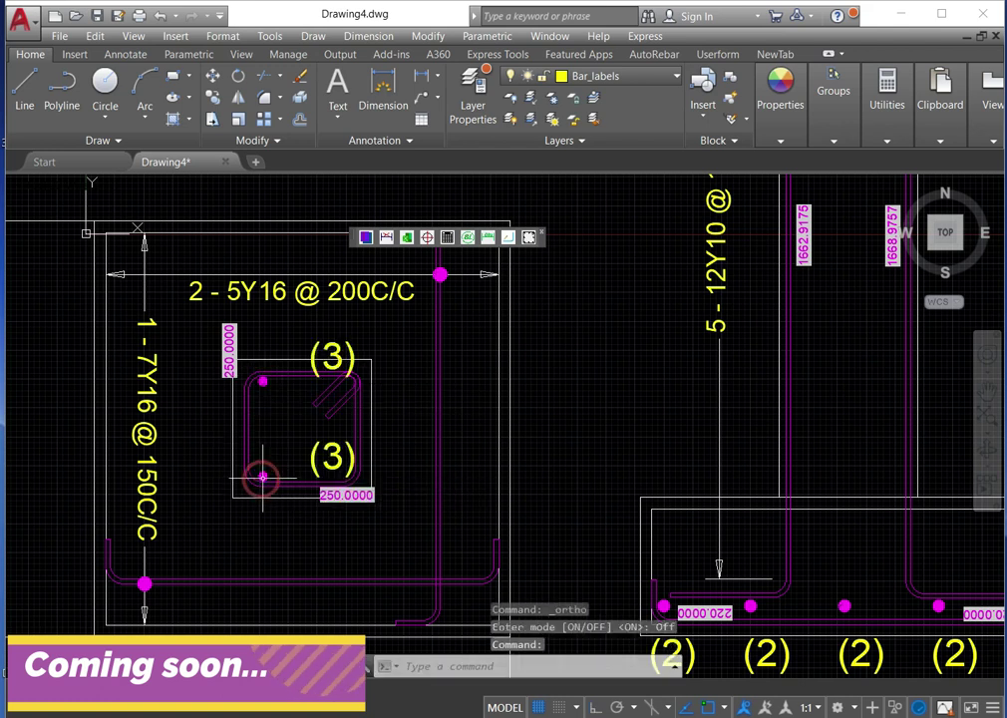
- Move the two (3) bar labels out of the link to the left side of the column square
click(304, 332)
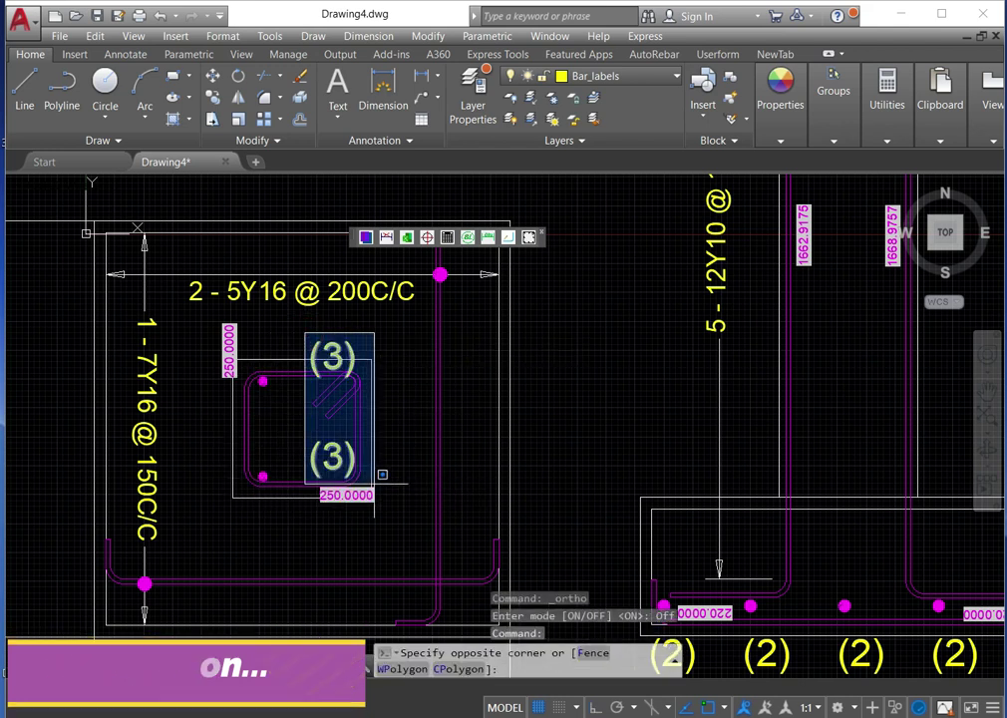
click(371, 463)
click(213, 76)
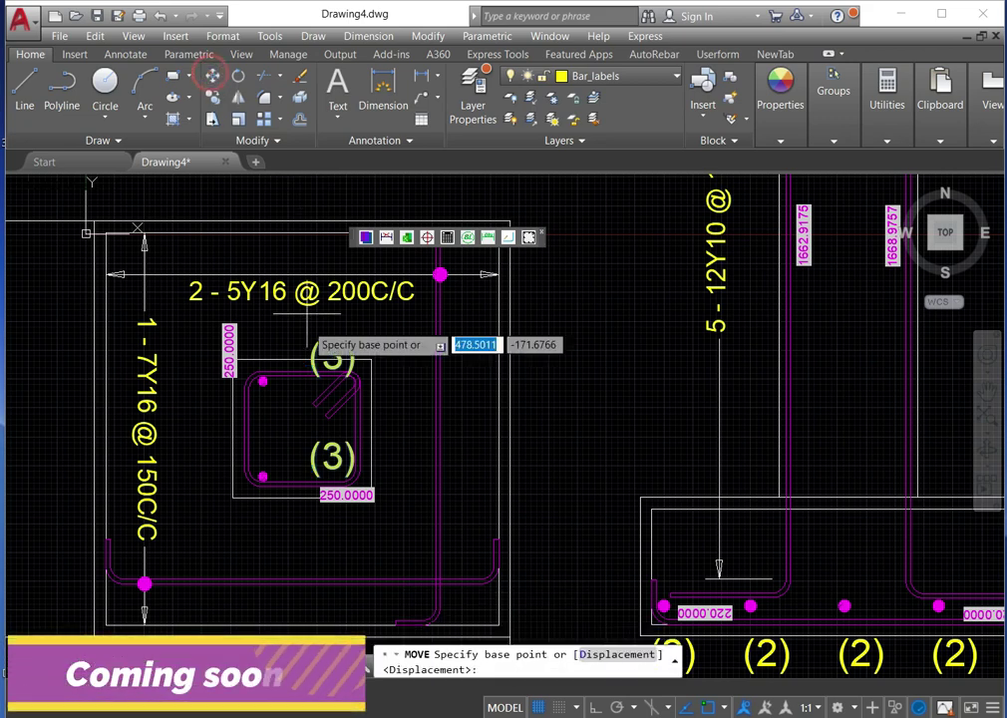
click(309, 468)
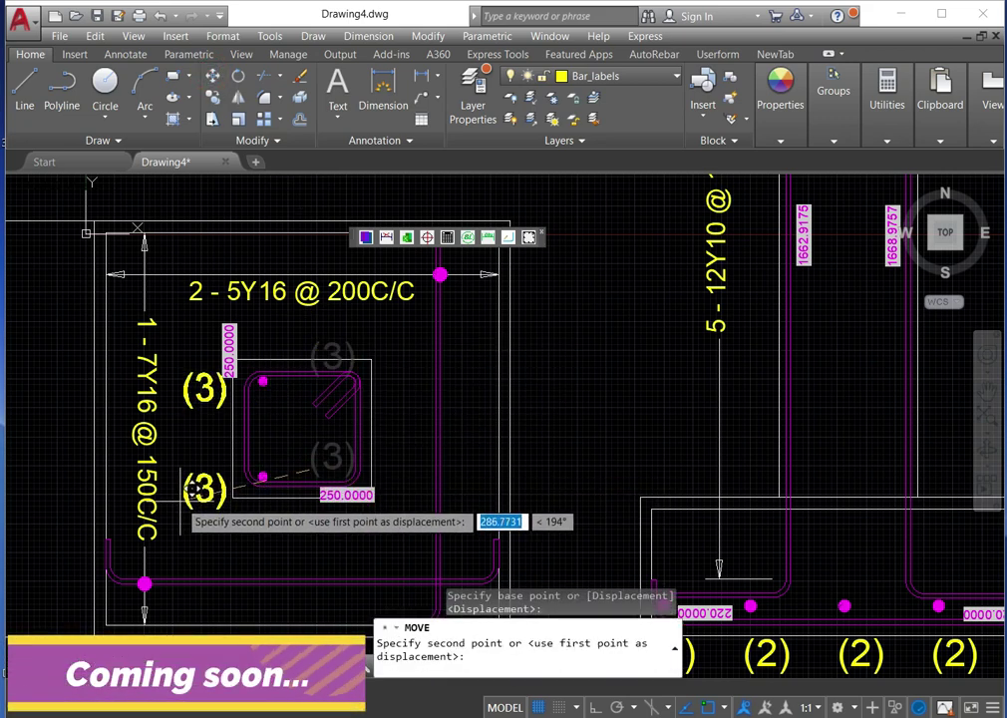
click(190, 482)
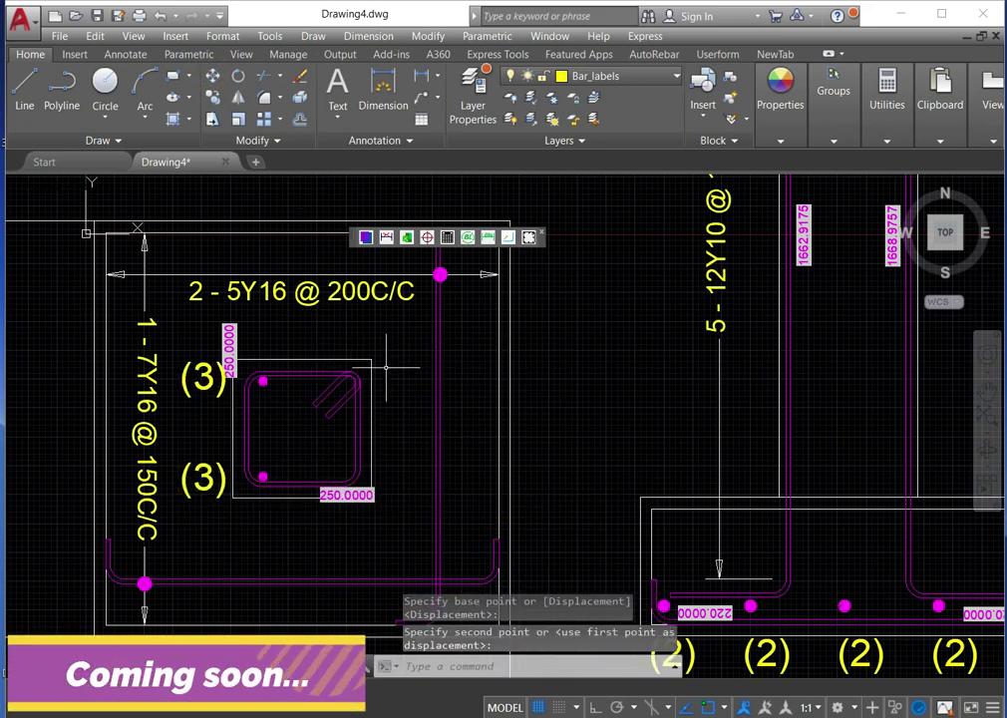
- Add section dots for the right column starter bar at the two right corners inside the link in plan
scroll(386, 367, down, 2)
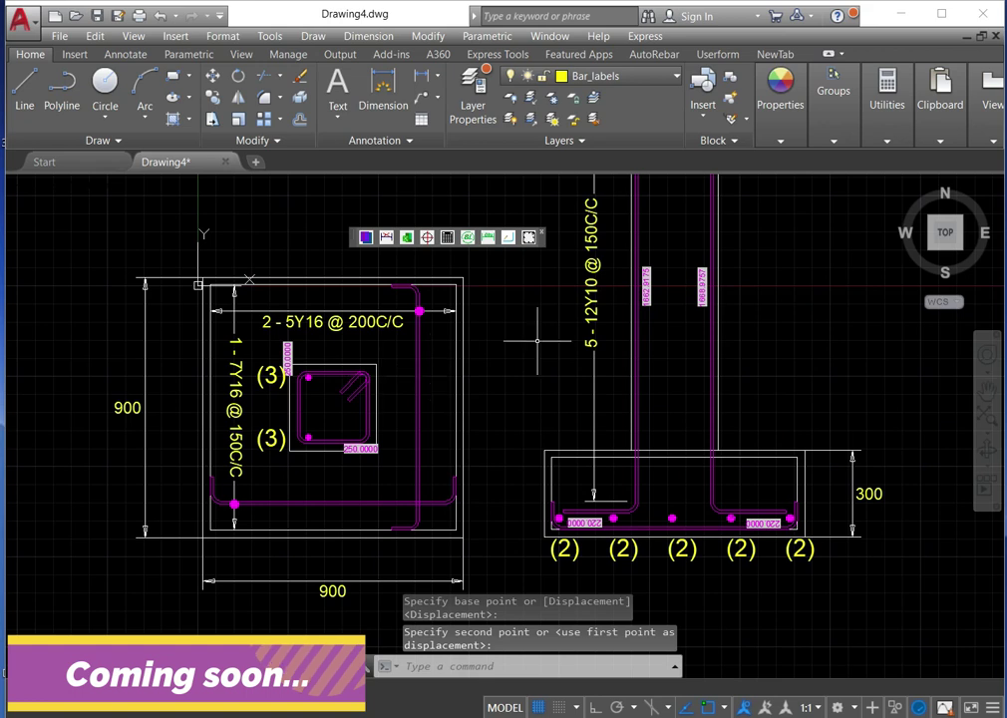
click(427, 237)
click(712, 486)
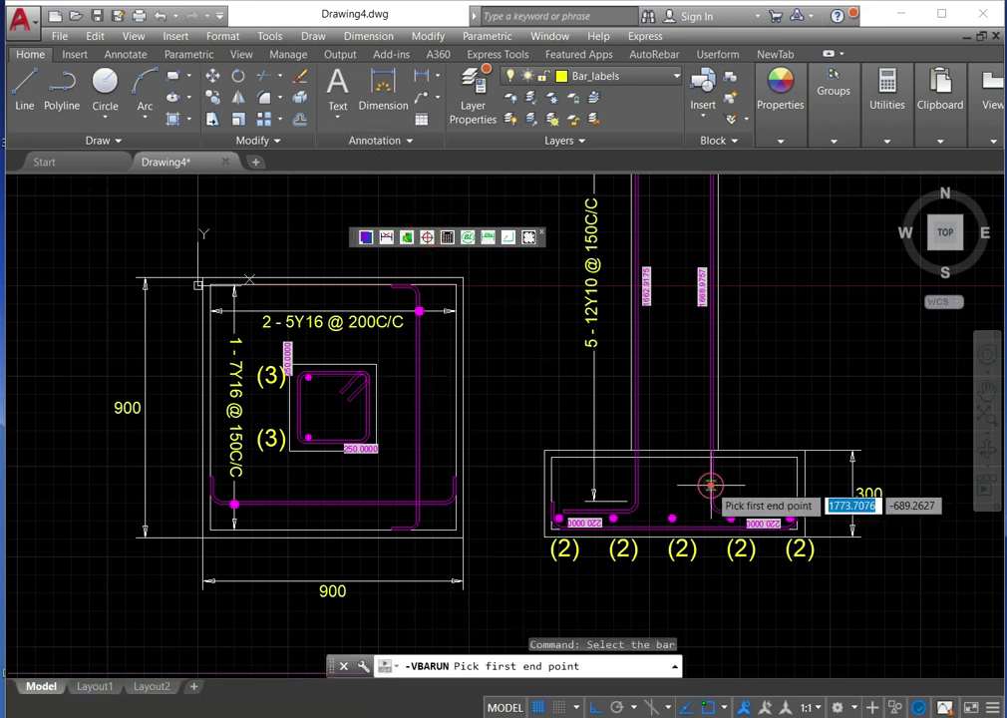
scroll(374, 388, up, 5)
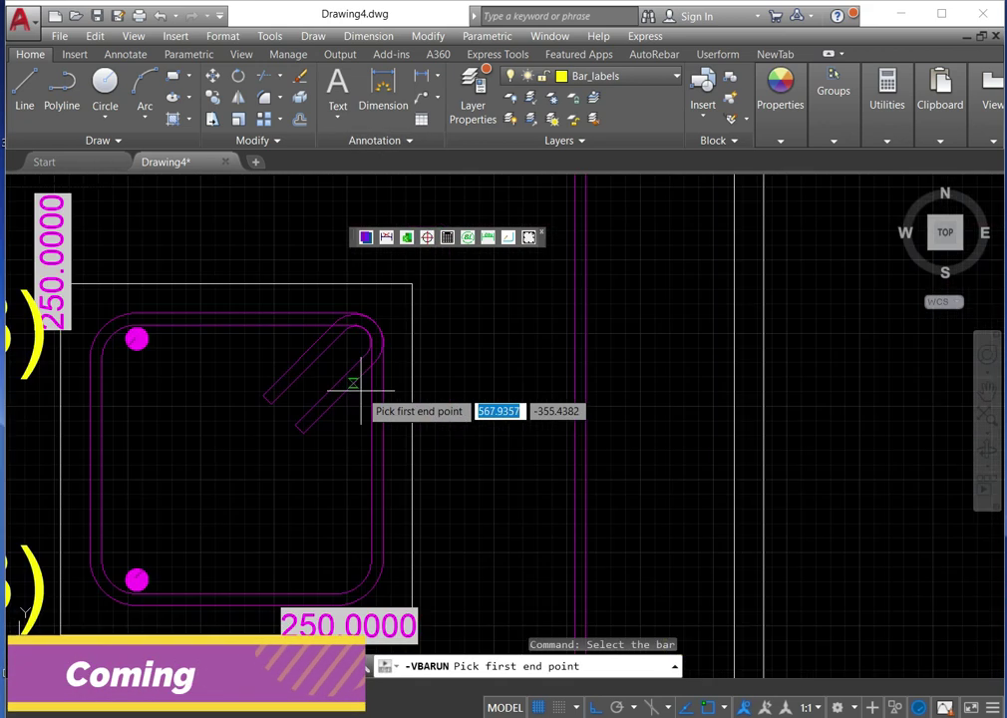
click(336, 595)
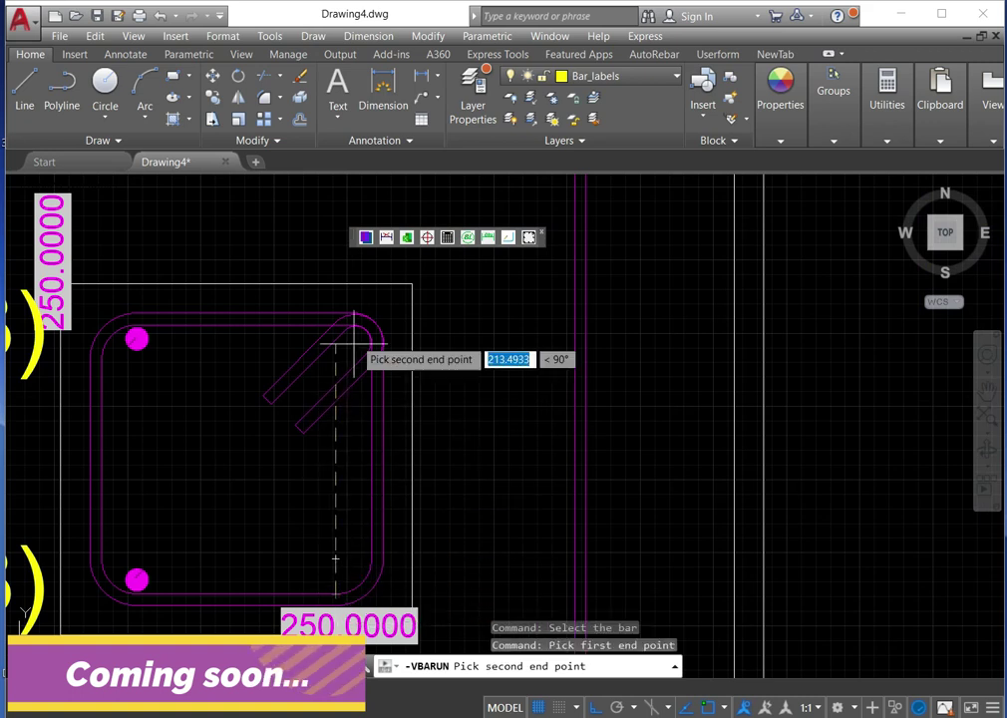
scroll(339, 331, up, 3)
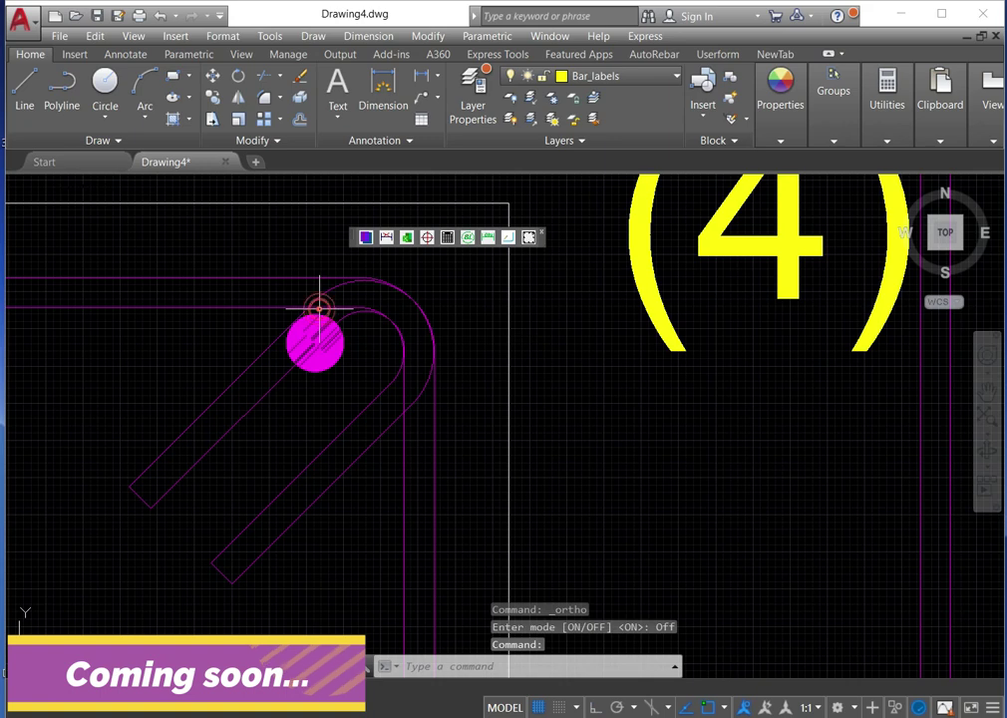
- Try to move the two (4) bar labels slightly lower beside the column square in plan
scroll(359, 329, down, 6)
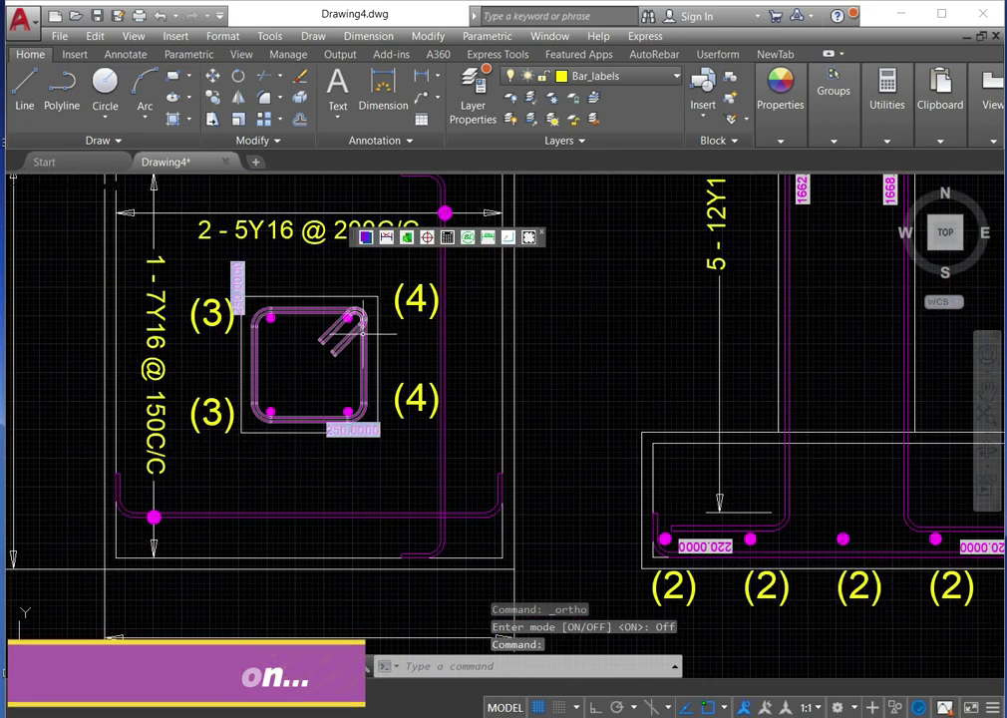
click(375, 250)
click(499, 449)
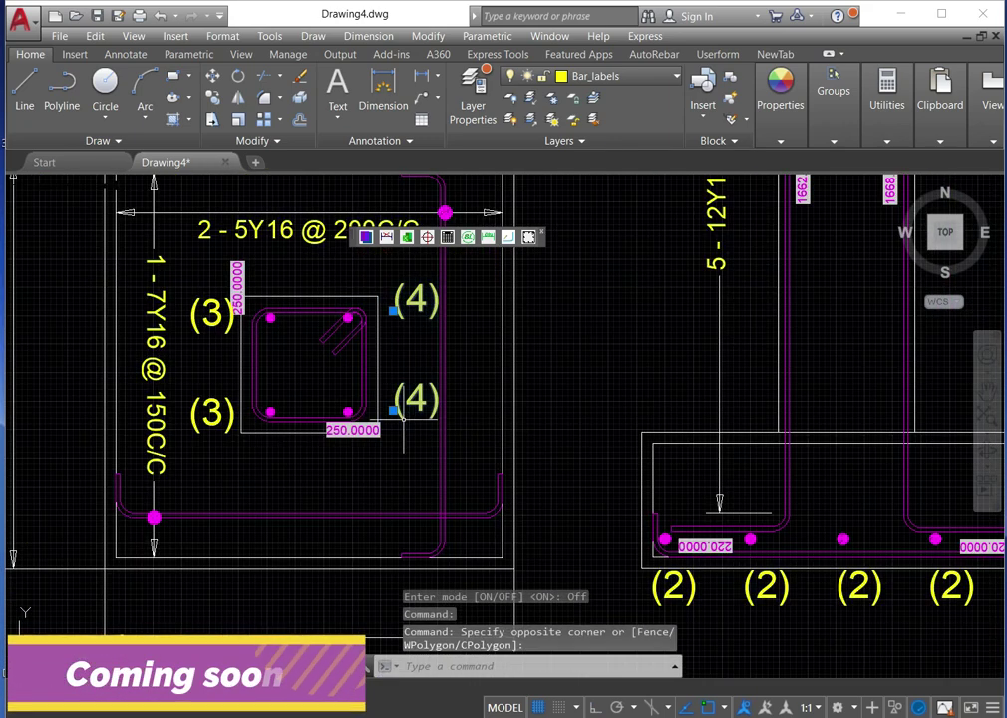
click(213, 78)
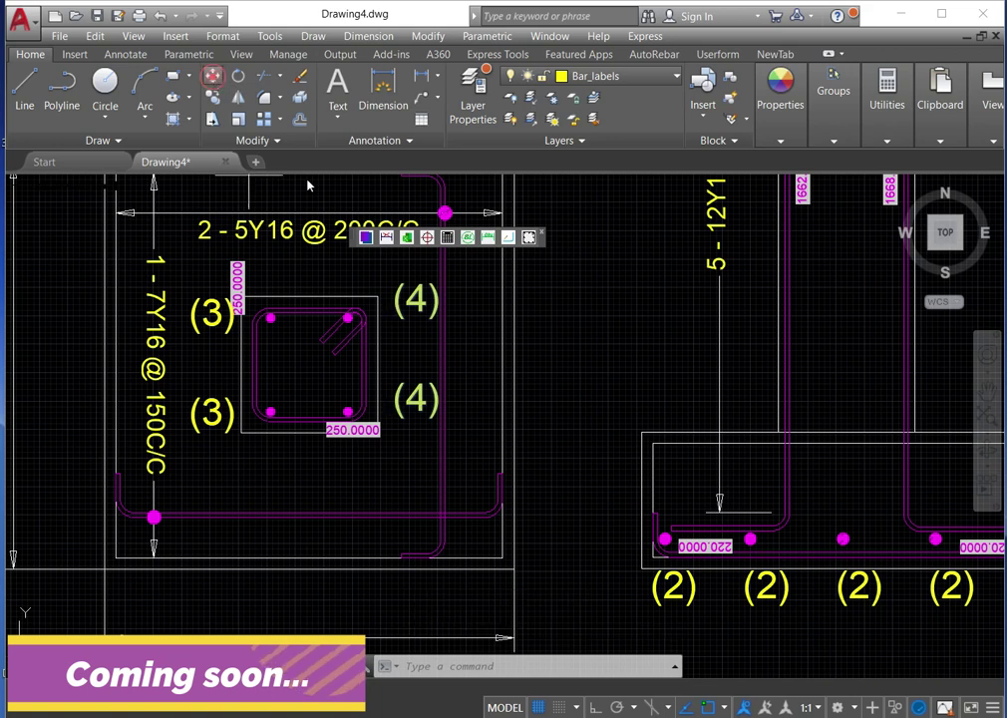
click(402, 395)
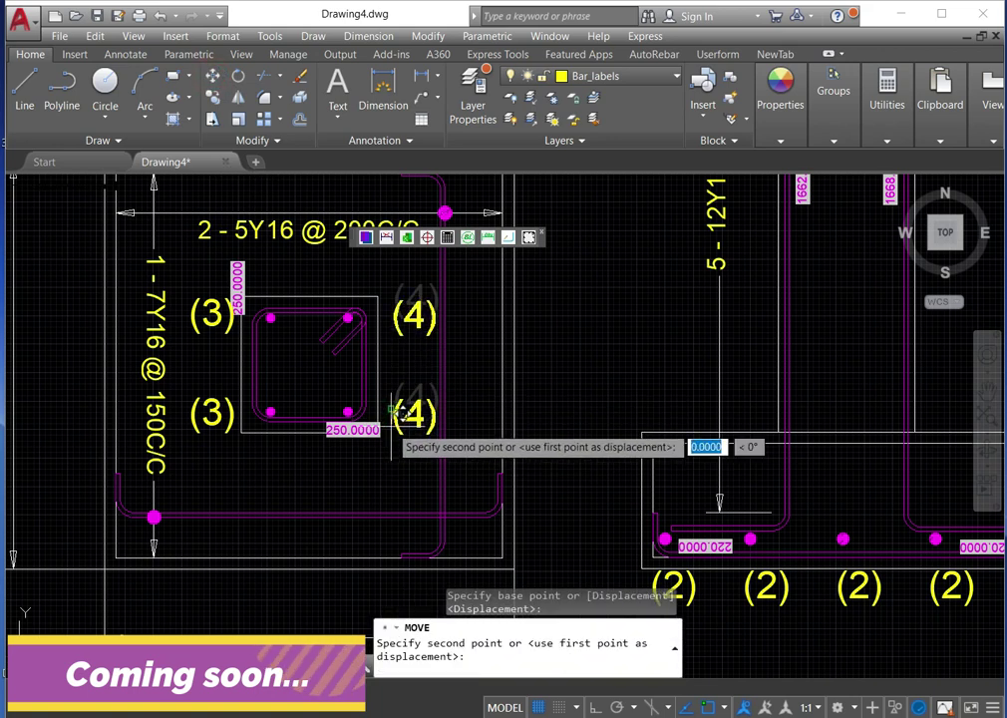
click(391, 428)
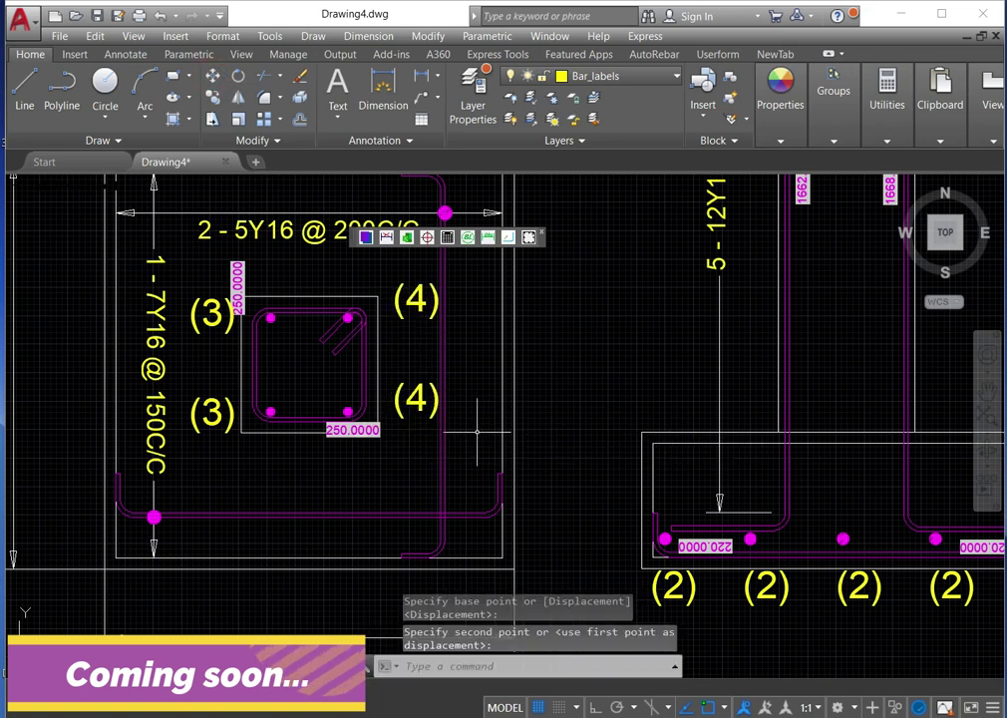
- Add a leader bar label to the bottom leg of the column link in plan, with its text below the footing's lower 900 dimension
scroll(476, 432, down, 5)
scroll(409, 436, up, 3)
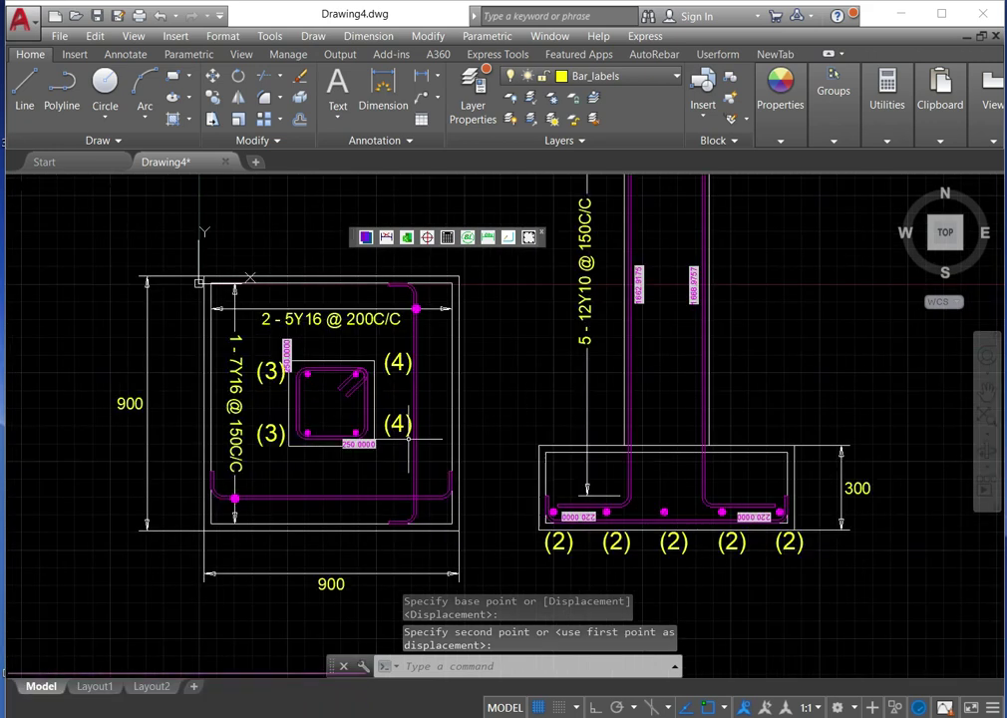
scroll(409, 437, down, 2)
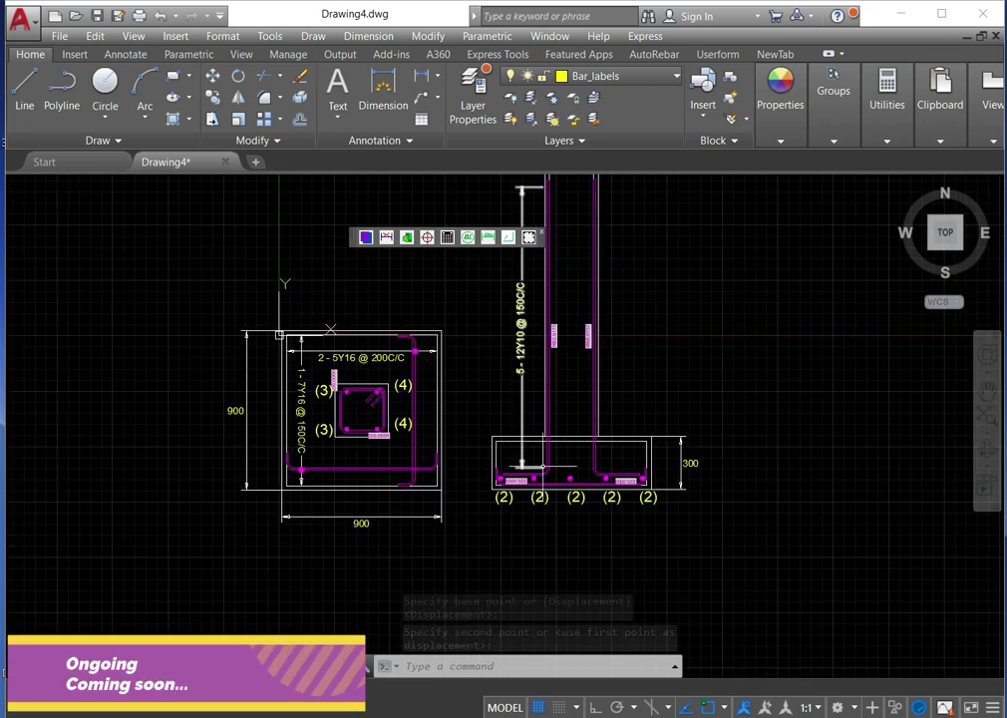
scroll(545, 465, up, 2)
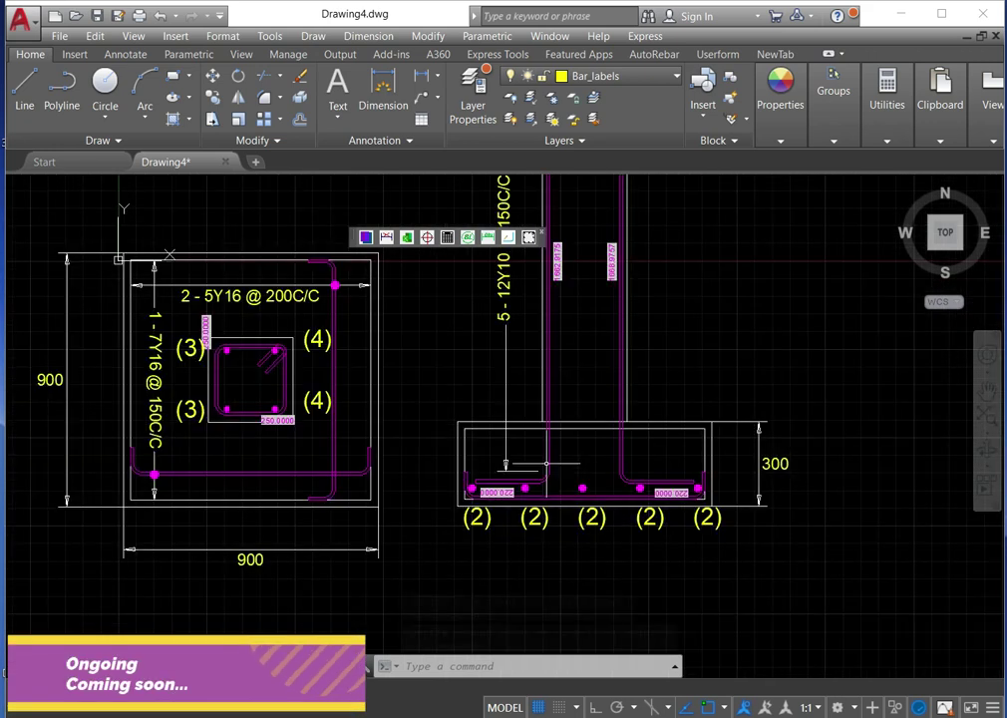
click(468, 239)
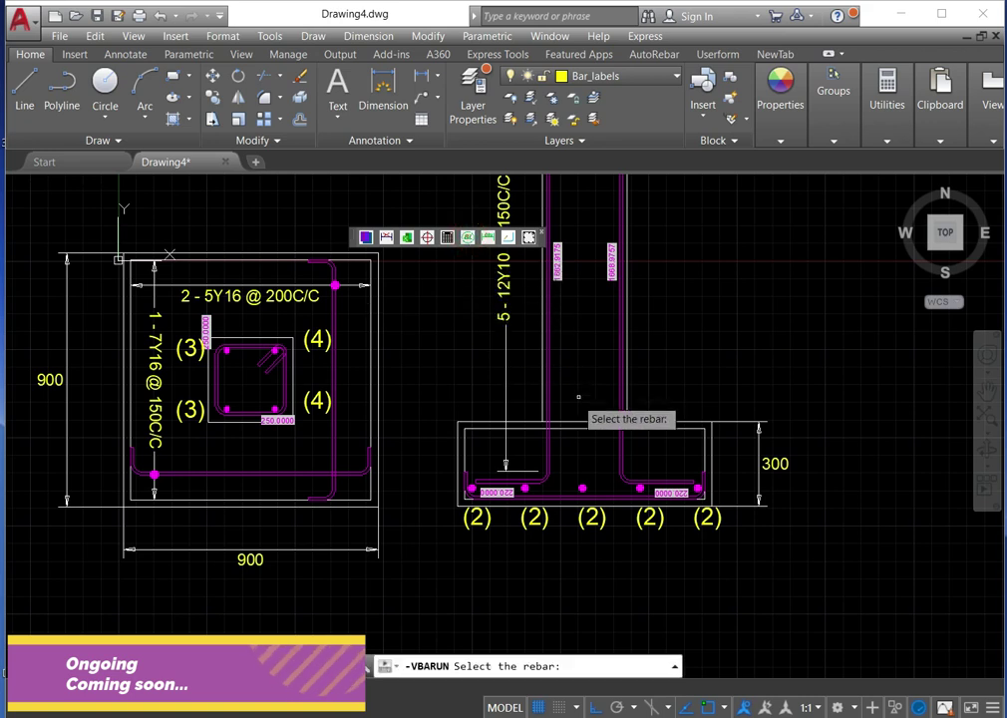
scroll(525, 372, down, 2)
scroll(359, 479, up, 4)
scroll(354, 419, down, 2)
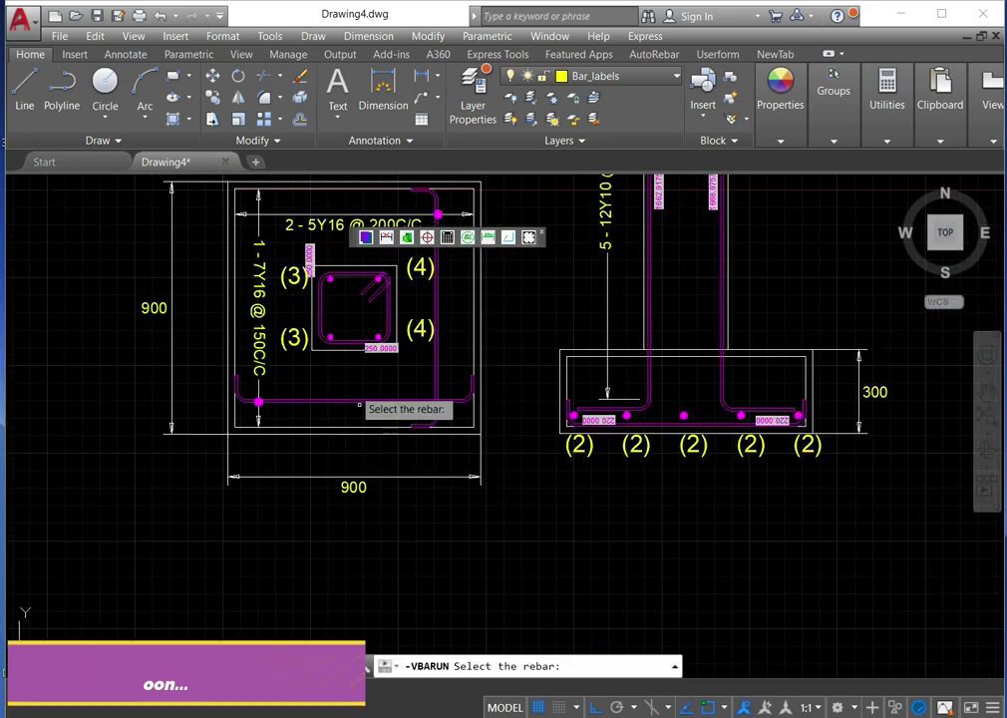
click(345, 343)
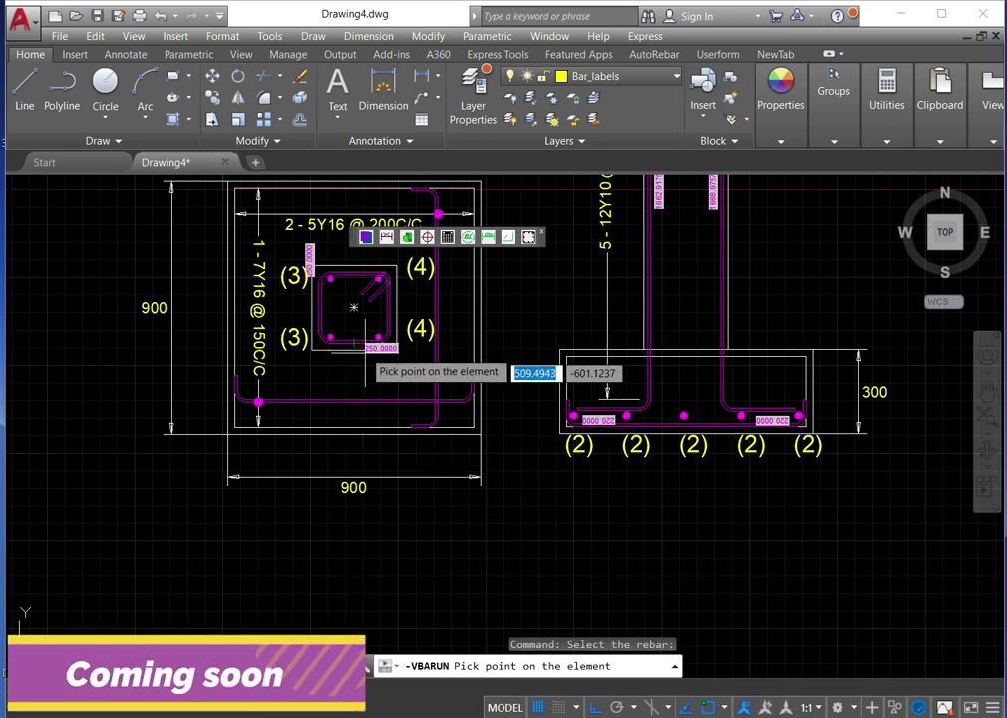
click(355, 343)
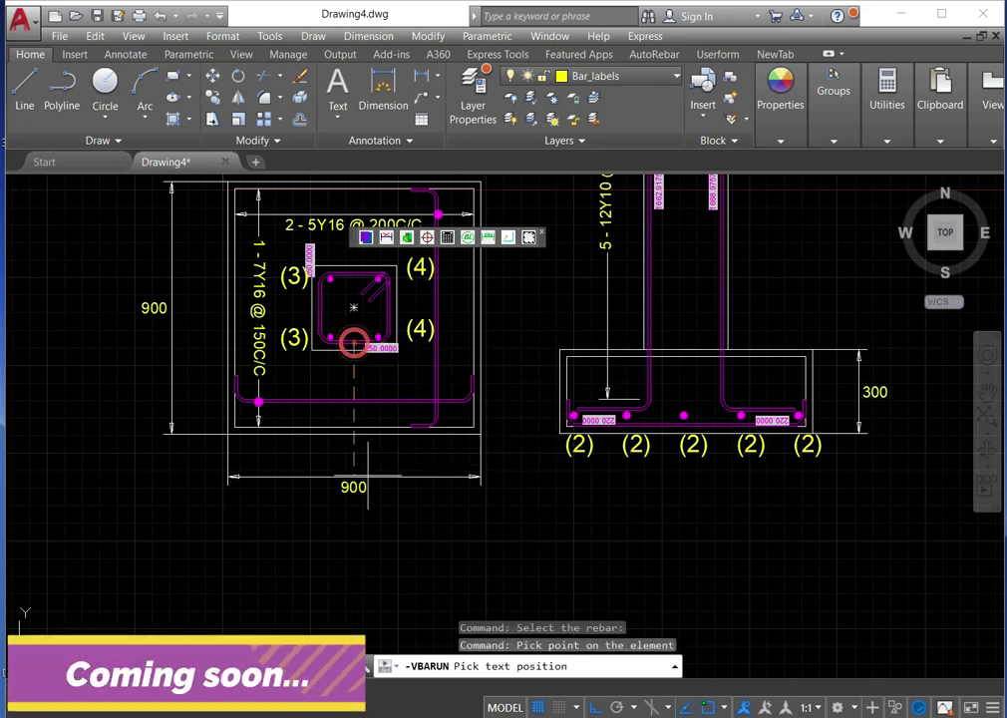
click(356, 531)
click(461, 532)
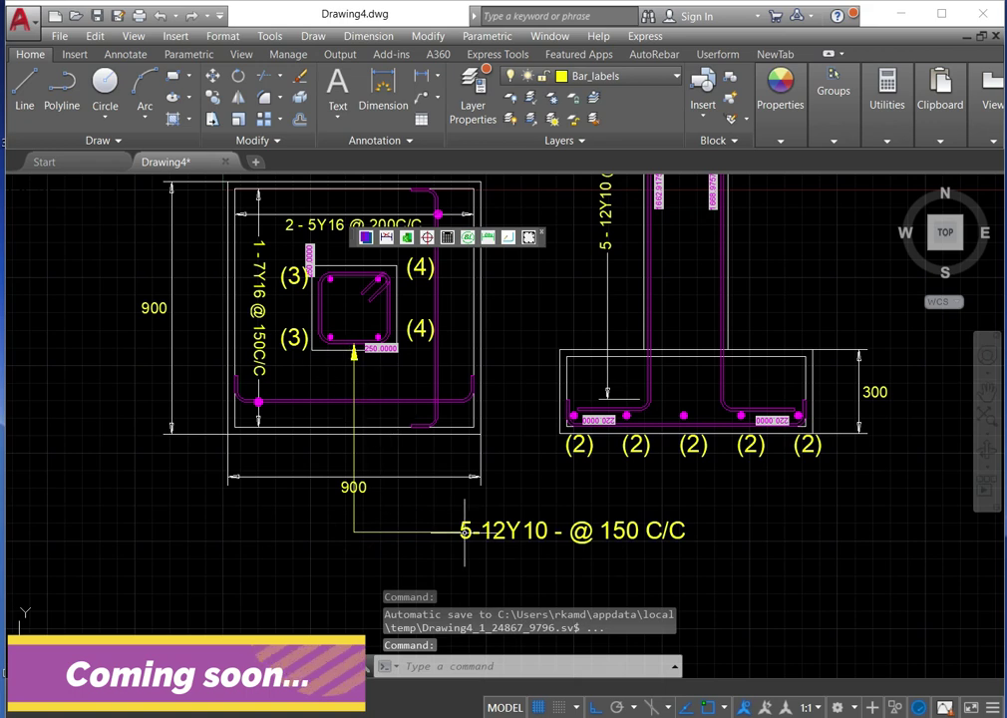
- Add a leader bar label to the long bottom bar in the footing section, with its text below and right of the footing
scroll(349, 389, down, 3)
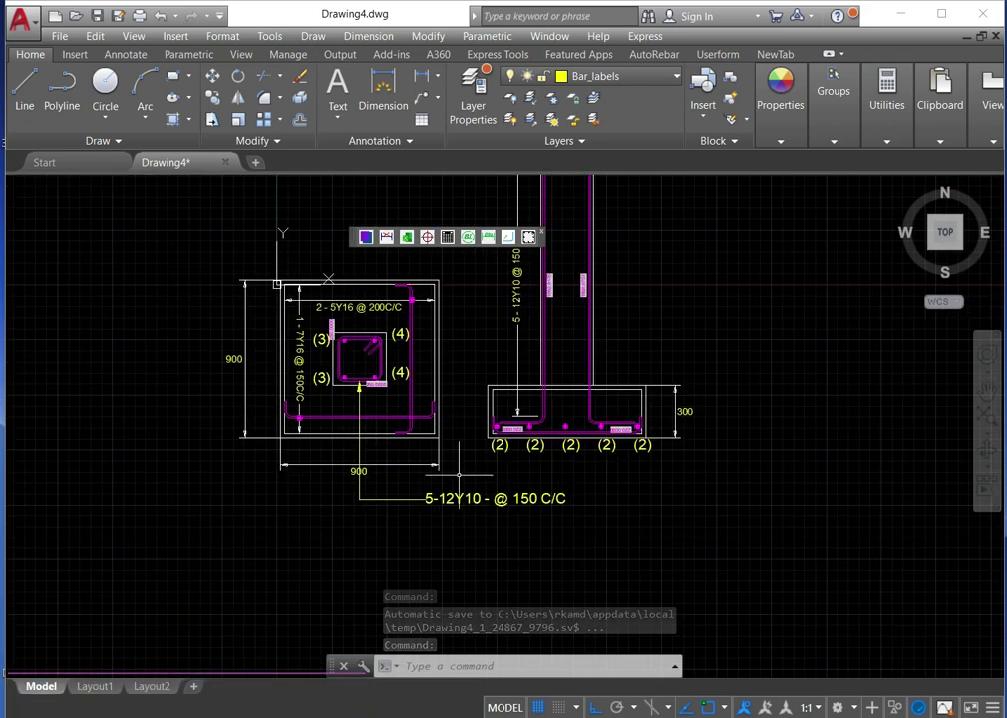
scroll(499, 459, up, 3)
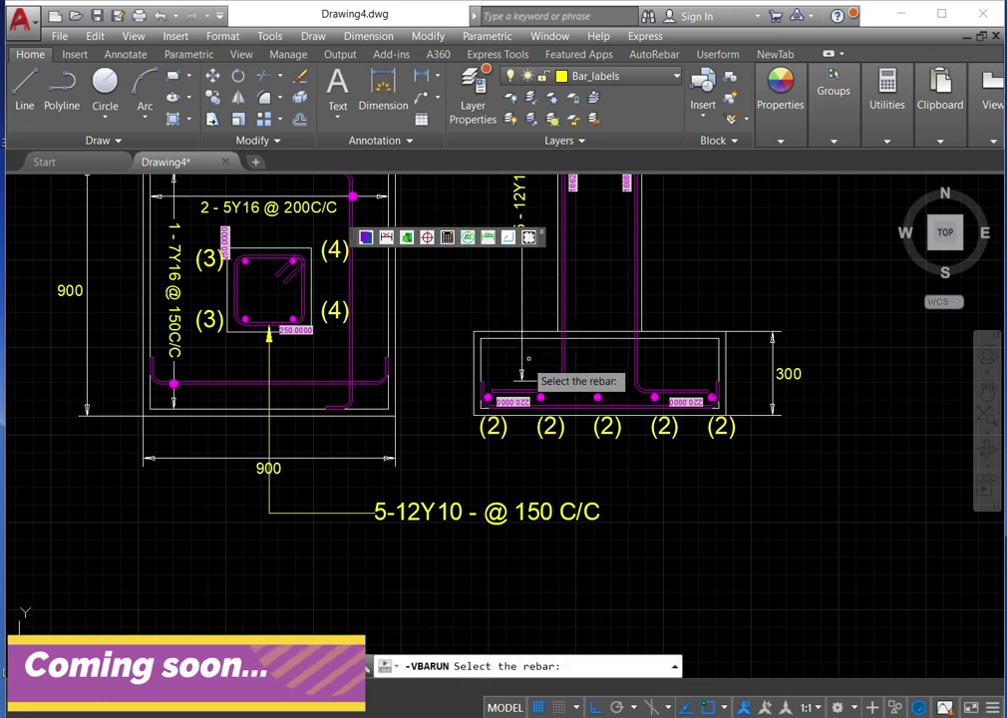
click(627, 405)
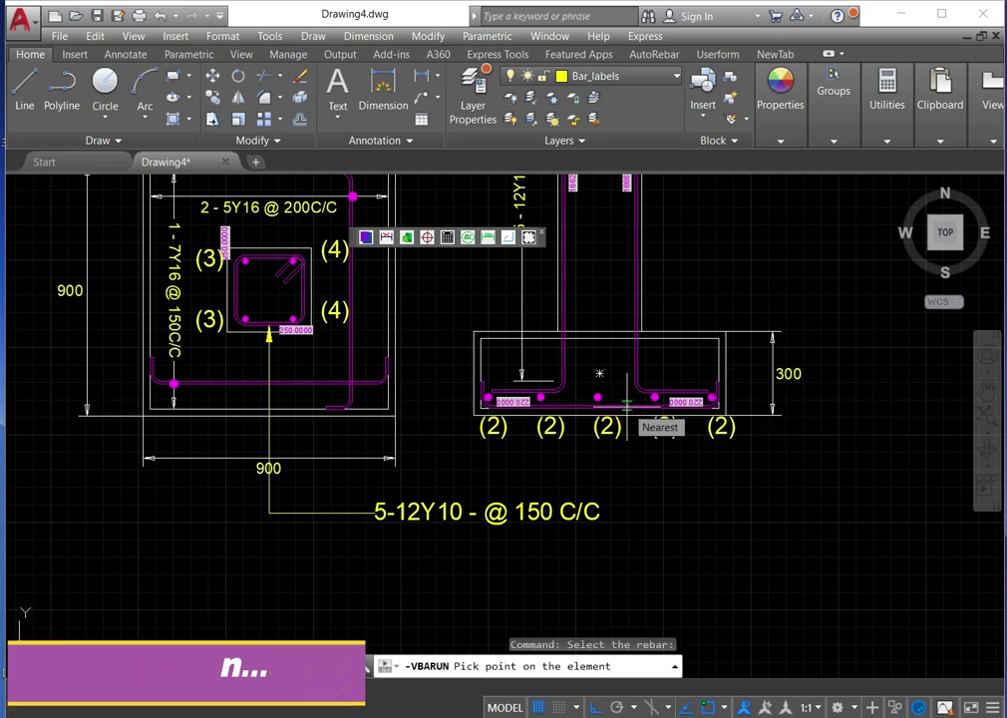
click(624, 408)
click(623, 537)
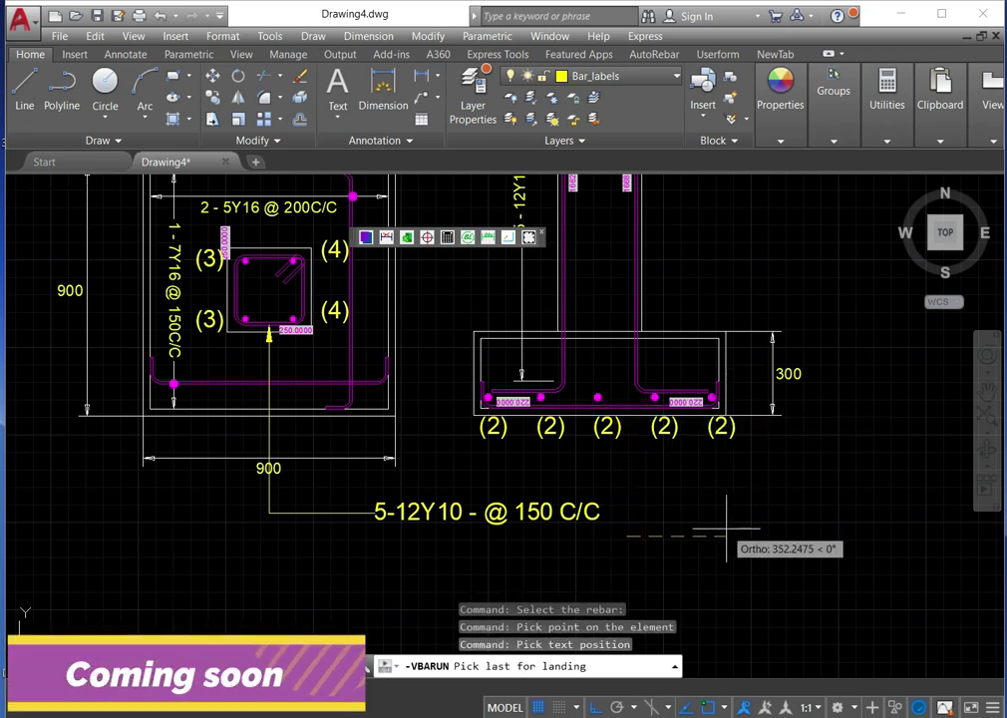
click(715, 535)
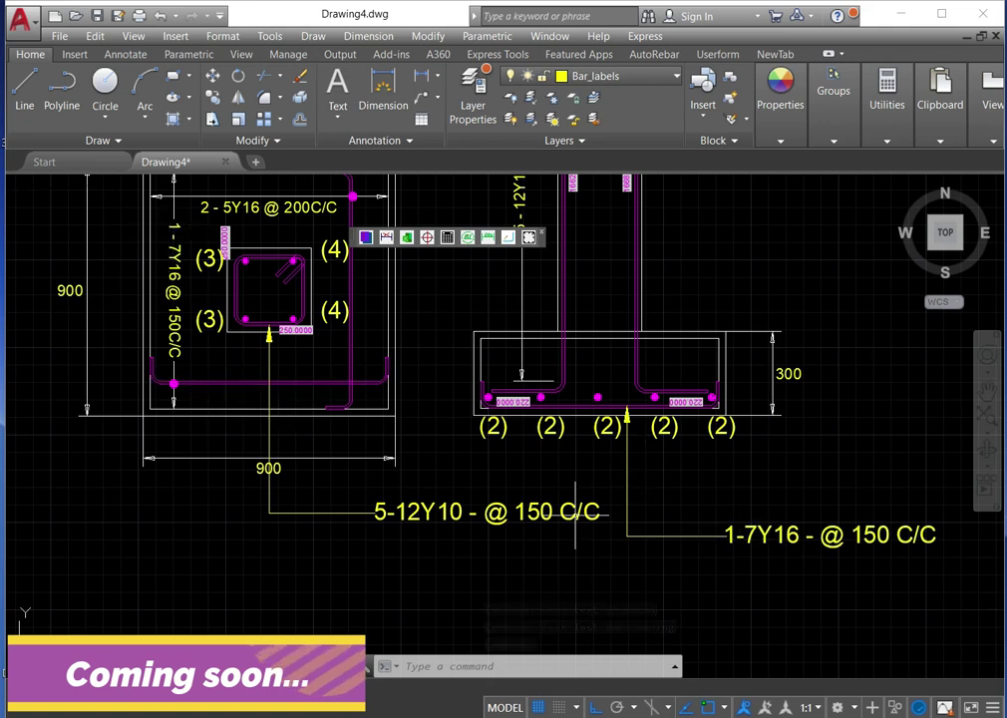
- Add a leader bar label to the right column starter bar in the section, with its text out to the right of the column
scroll(575, 512, down, 3)
scroll(599, 419, up, 3)
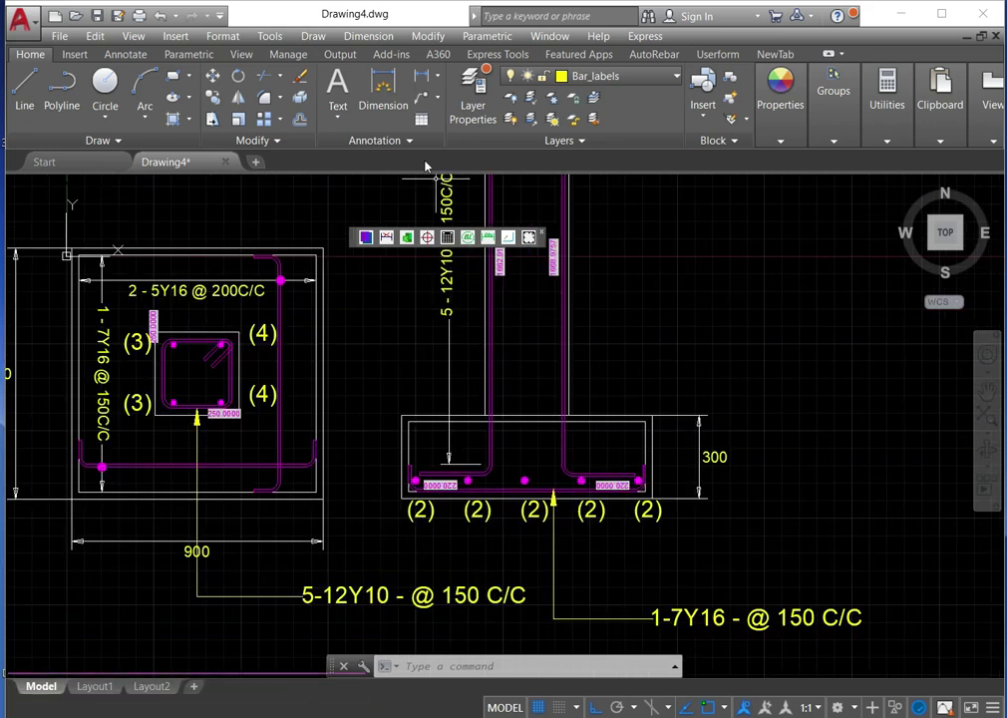
click(468, 237)
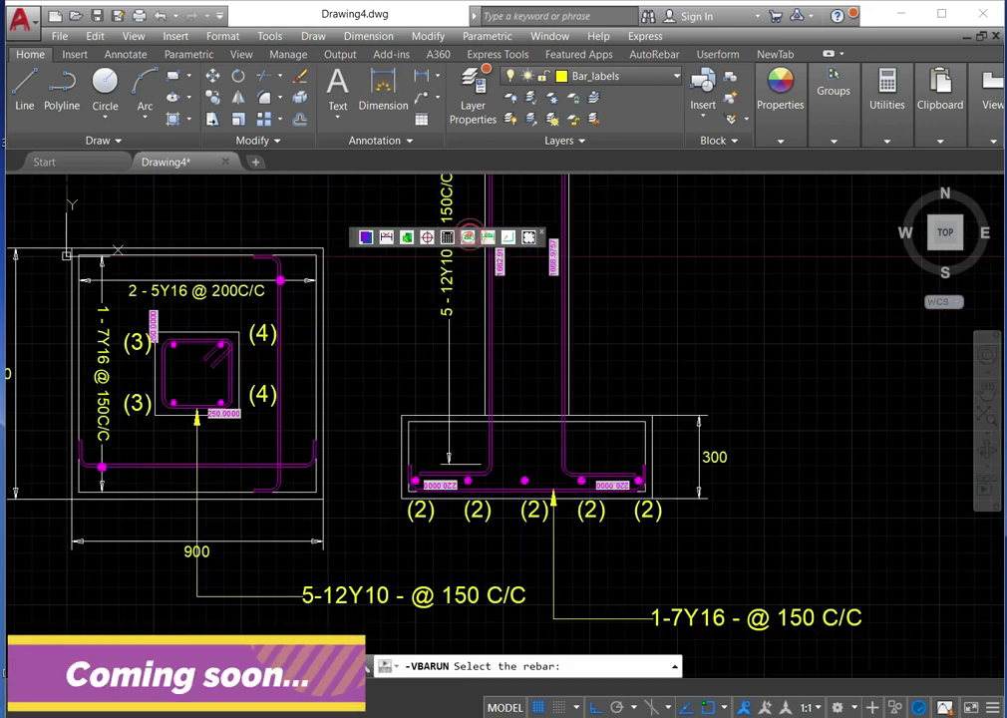
click(562, 330)
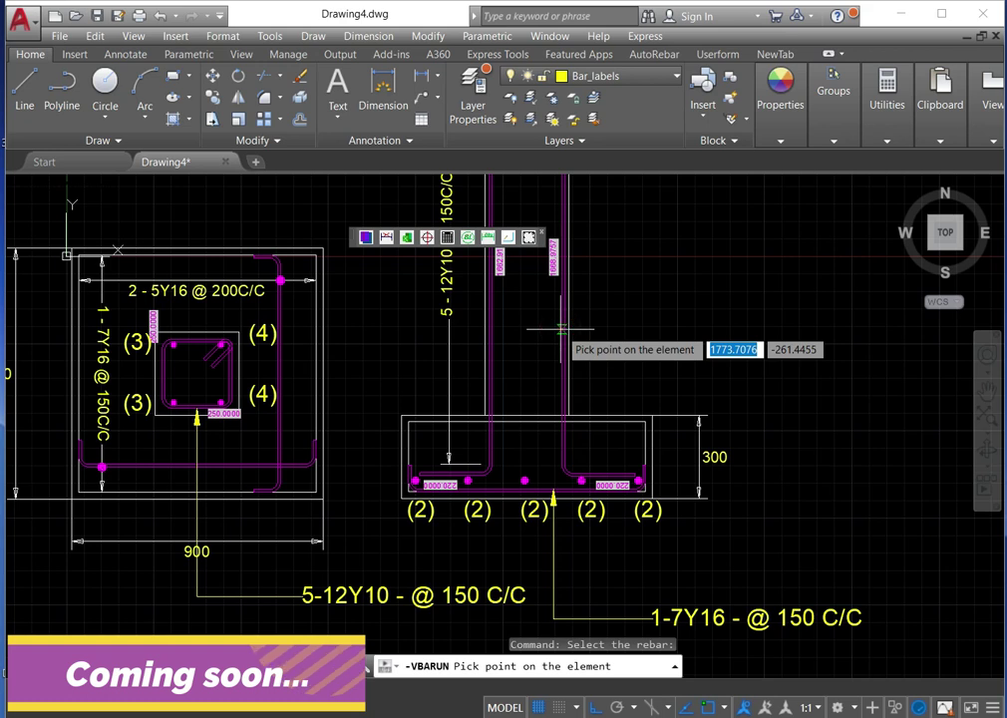
click(561, 329)
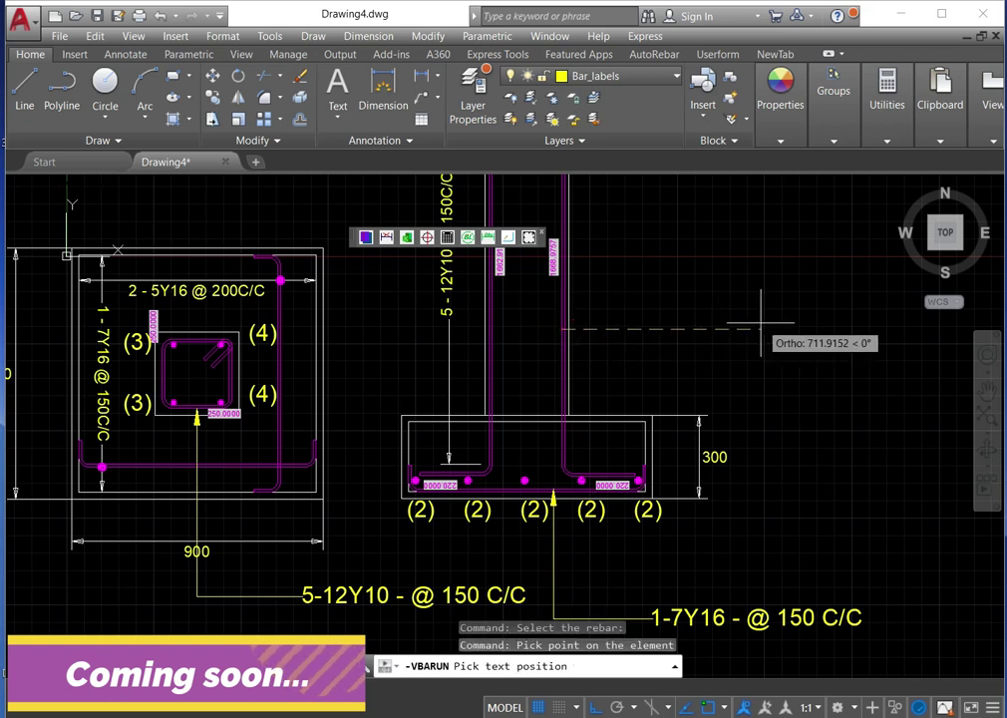
click(761, 322)
click(763, 280)
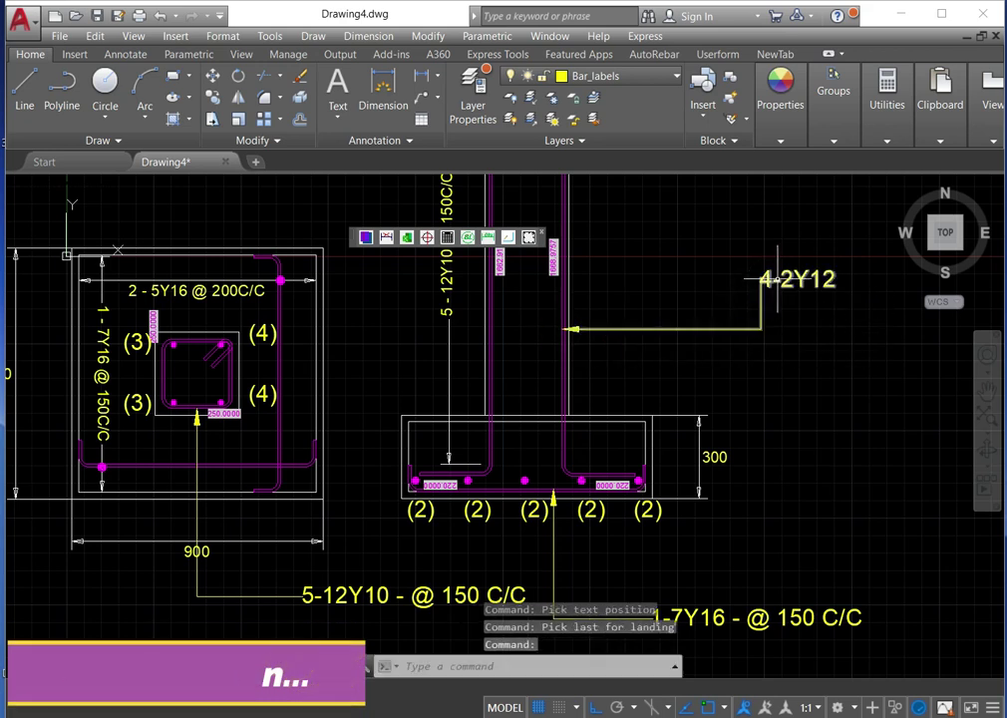
- Add a leader bar label to the left column starter bar in the section, with its text left of the link spacing dimension
scroll(769, 284, up, 2)
scroll(769, 284, down, 2)
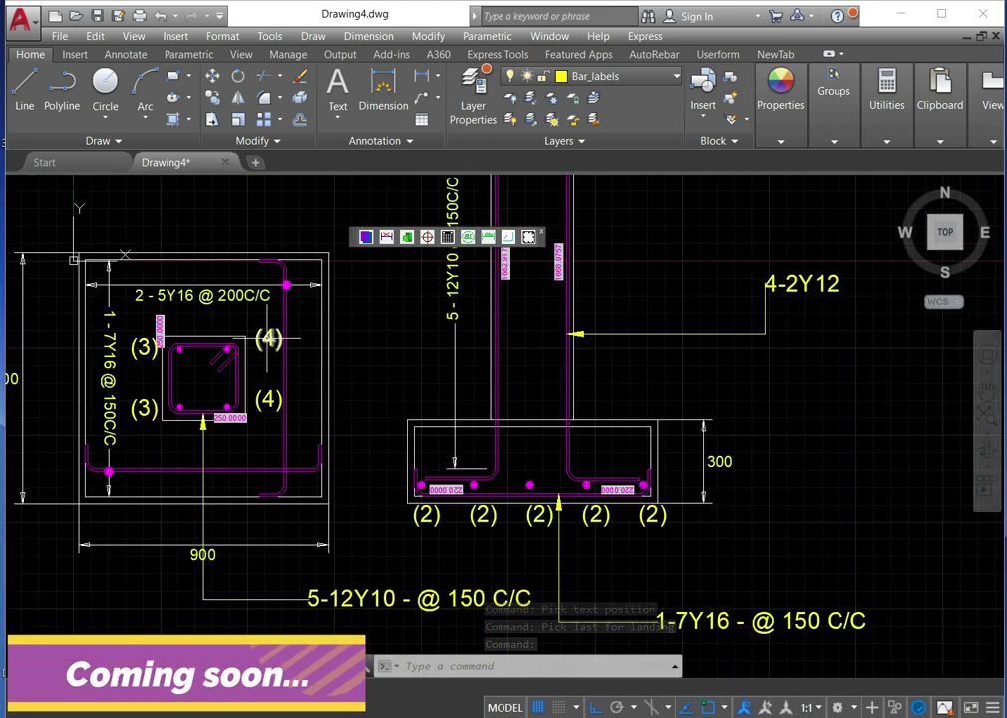
scroll(609, 387, down, 4)
scroll(566, 283, up, 5)
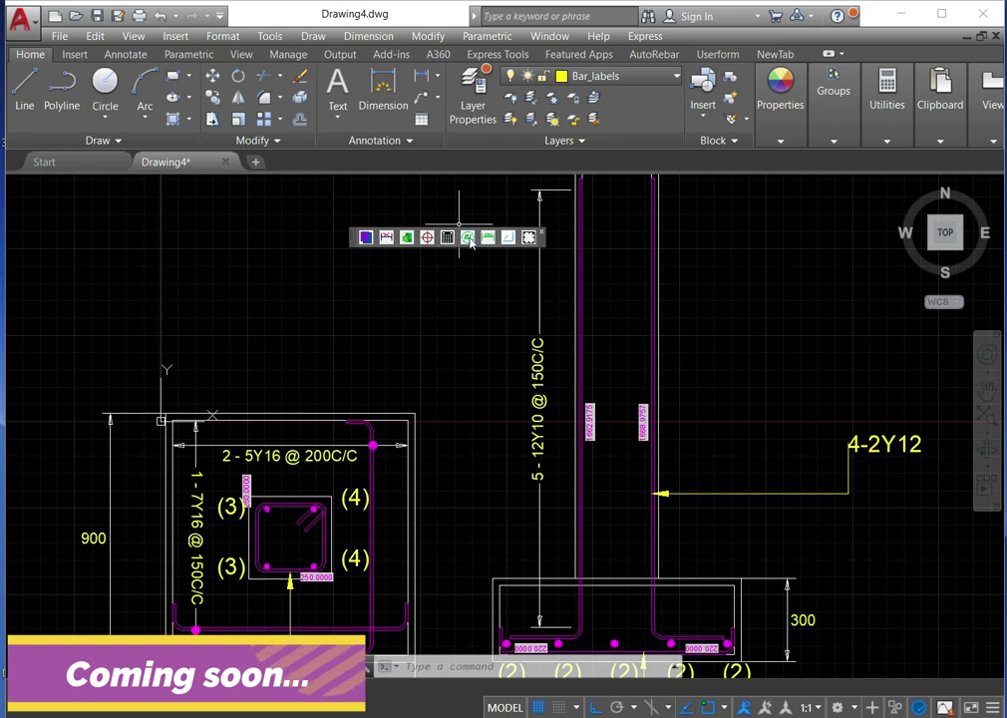
click(468, 237)
scroll(608, 360, down, 3)
scroll(618, 321, up, 5)
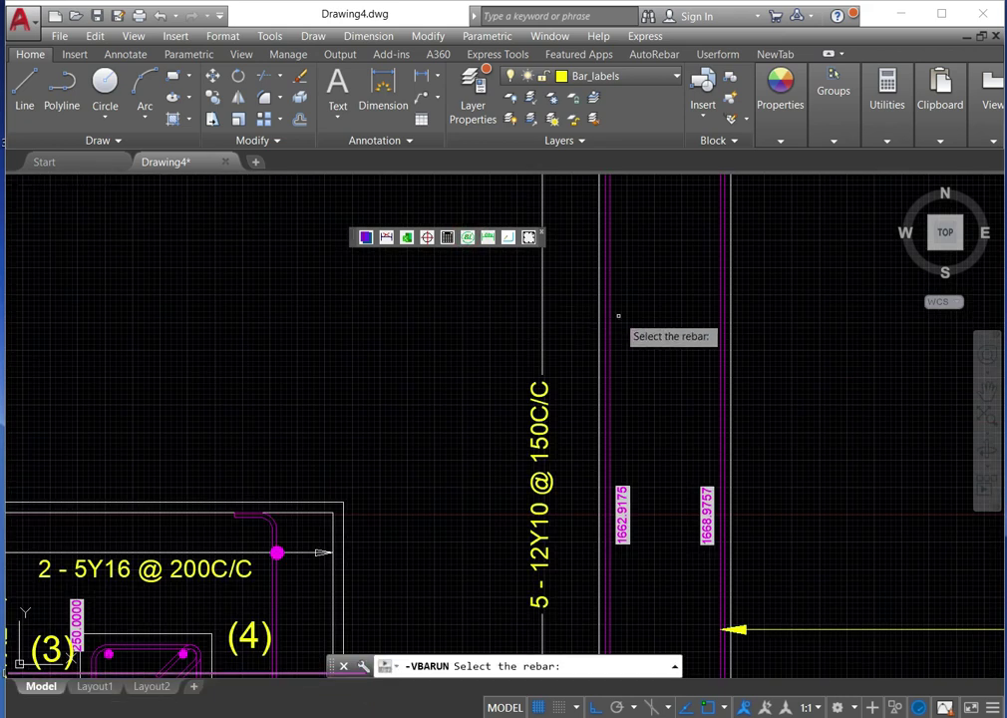
click(611, 321)
click(611, 322)
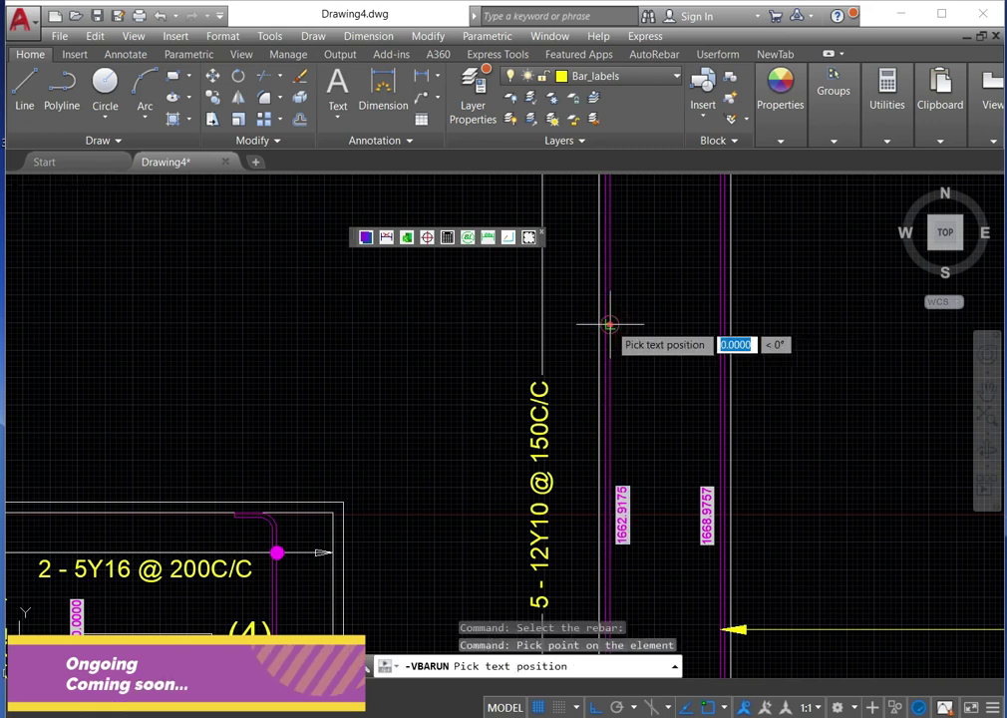
click(395, 315)
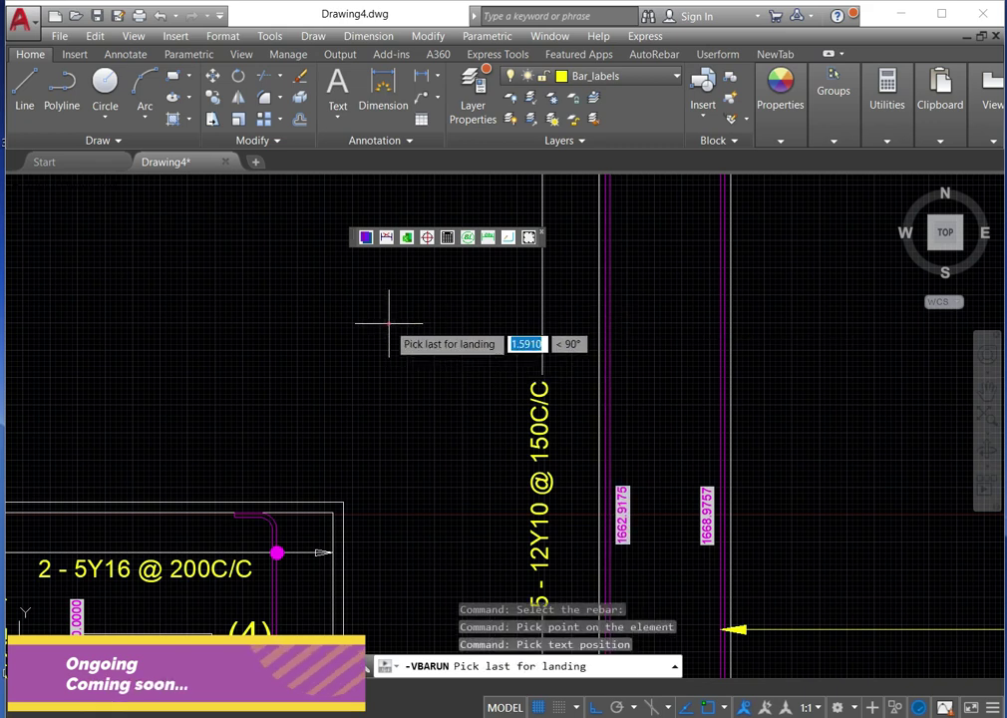
click(405, 286)
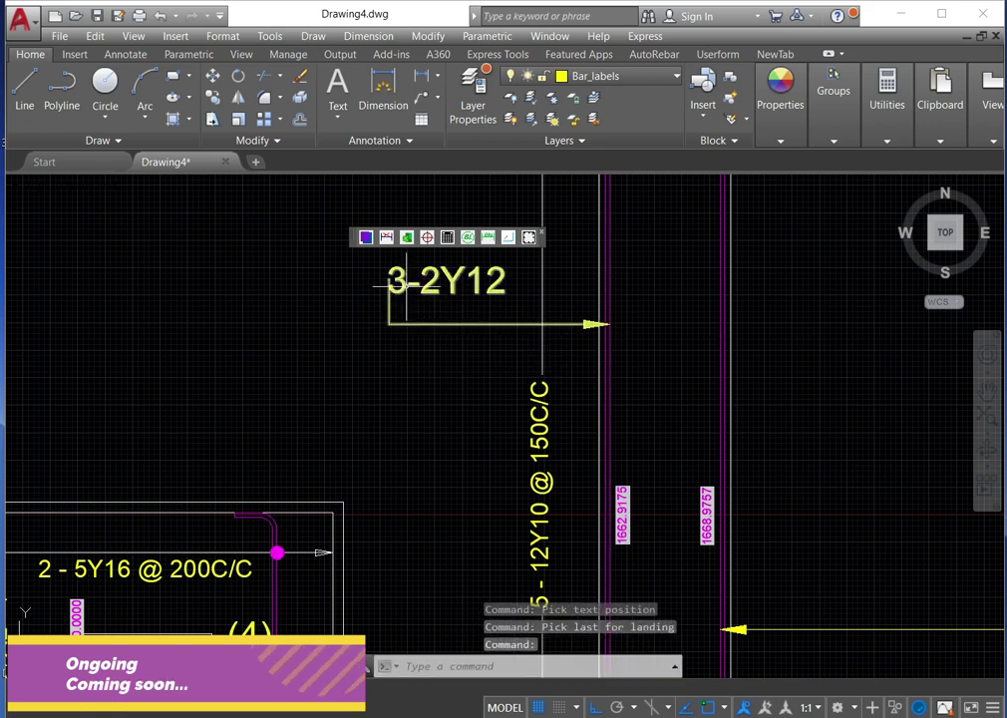
scroll(468, 289, down, 2)
scroll(179, 519, up, 2)
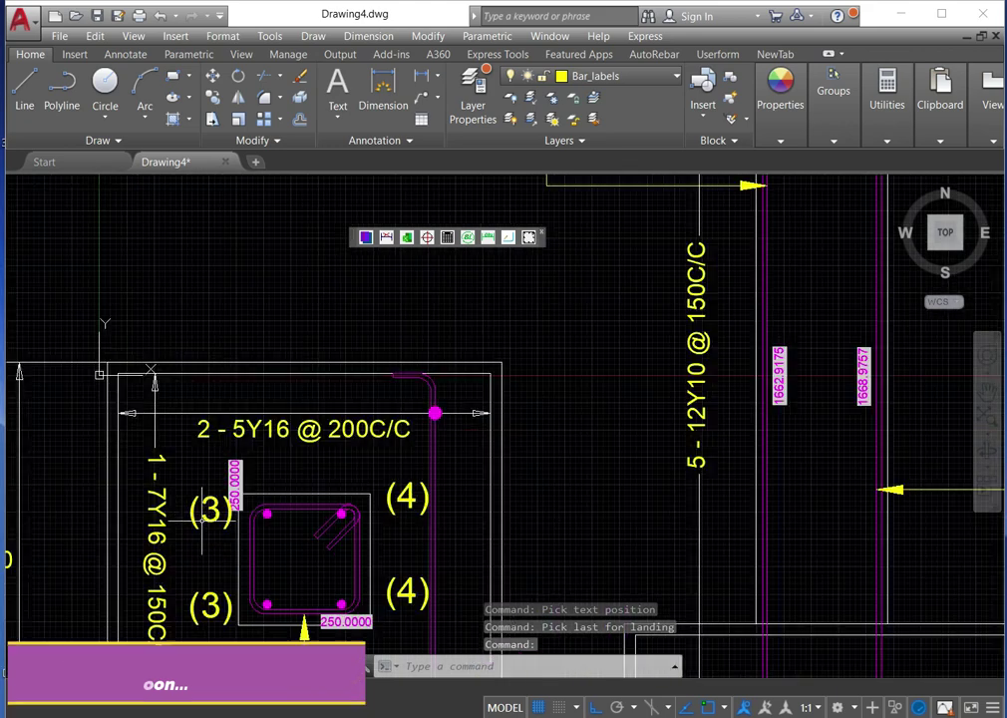
scroll(412, 356, down, 4)
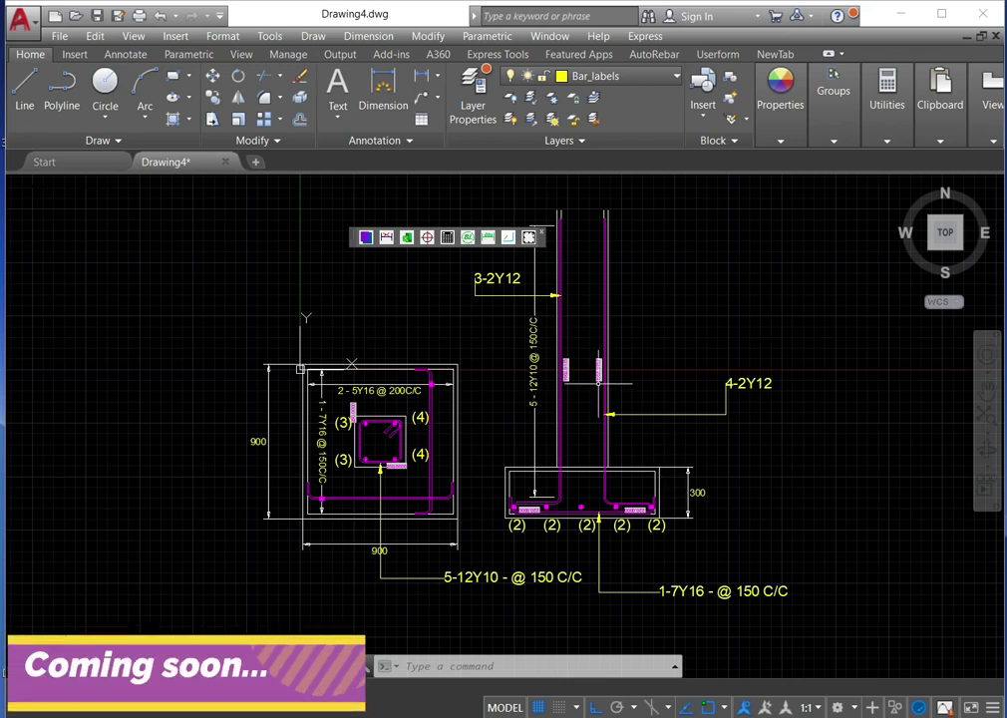
mouse_move(605, 351)
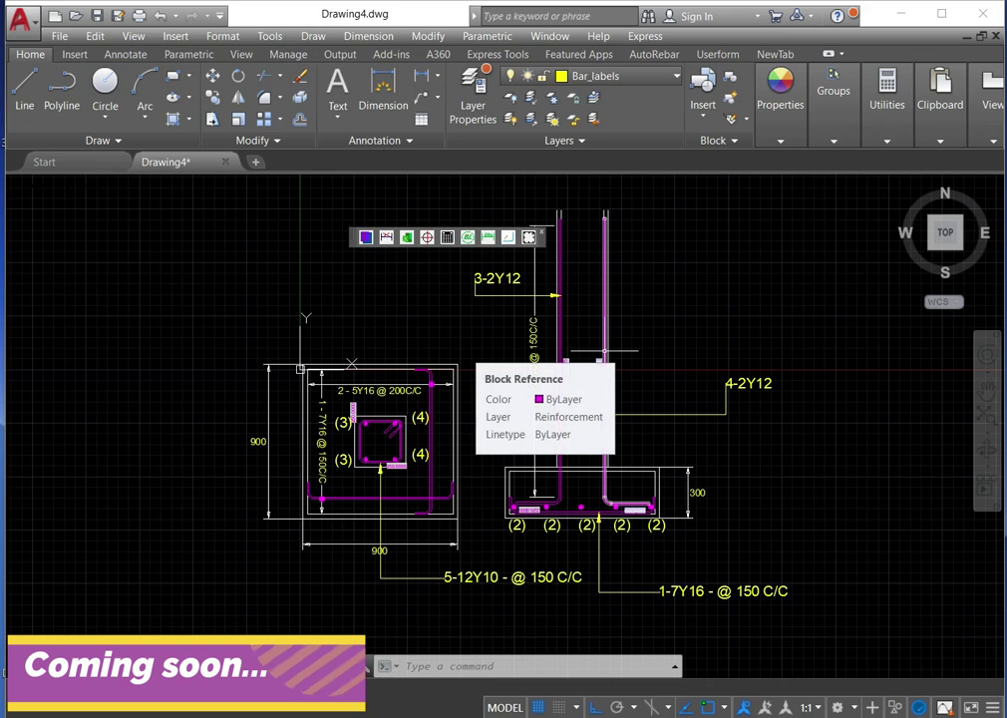